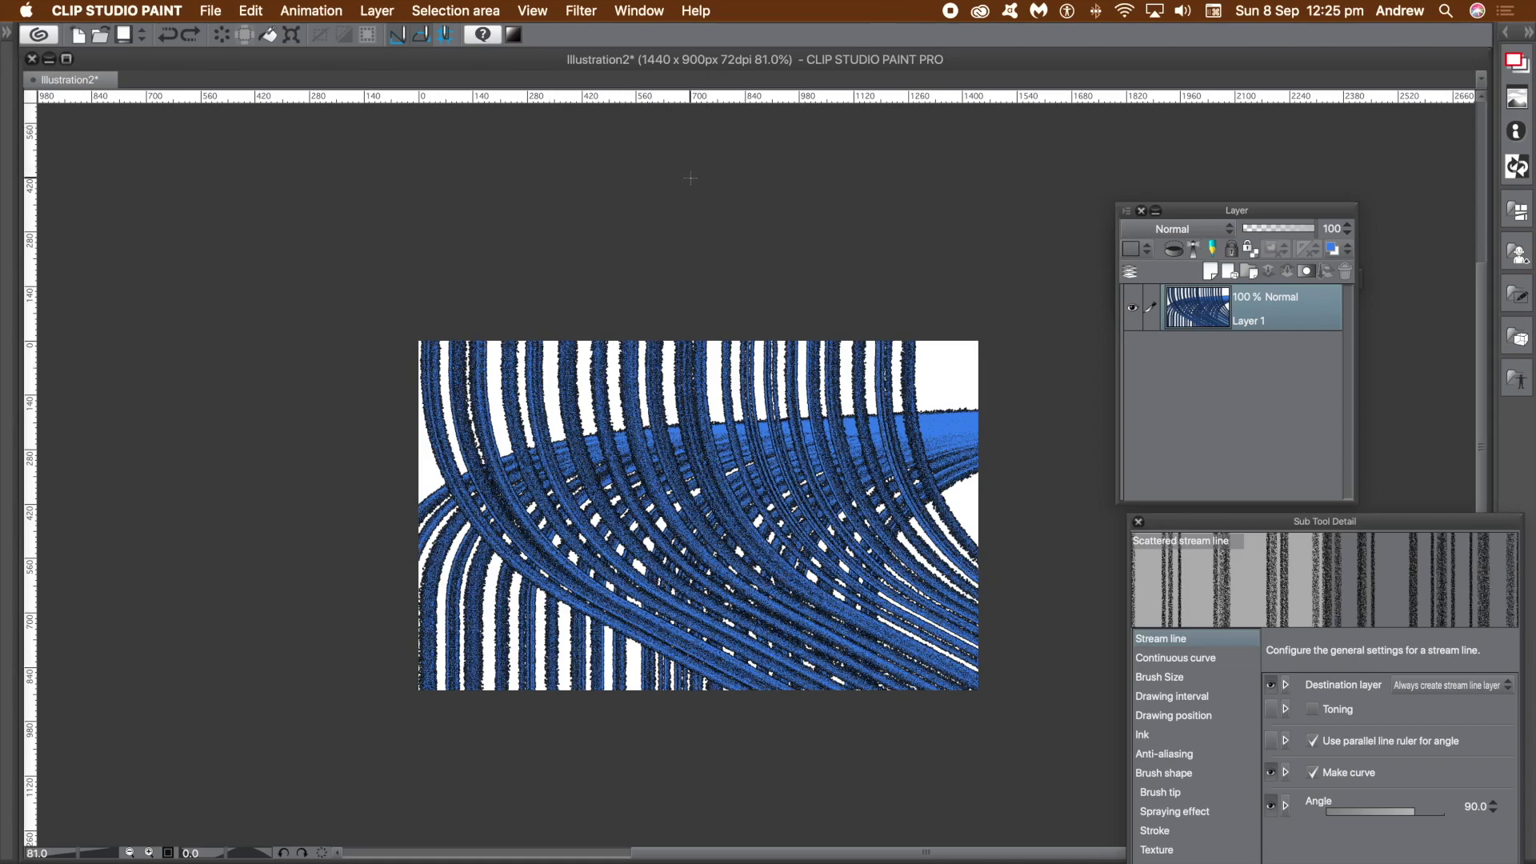
Step: Collapse the Layer palette and clear the blue stream lines from the current layer
double_click(1235, 213)
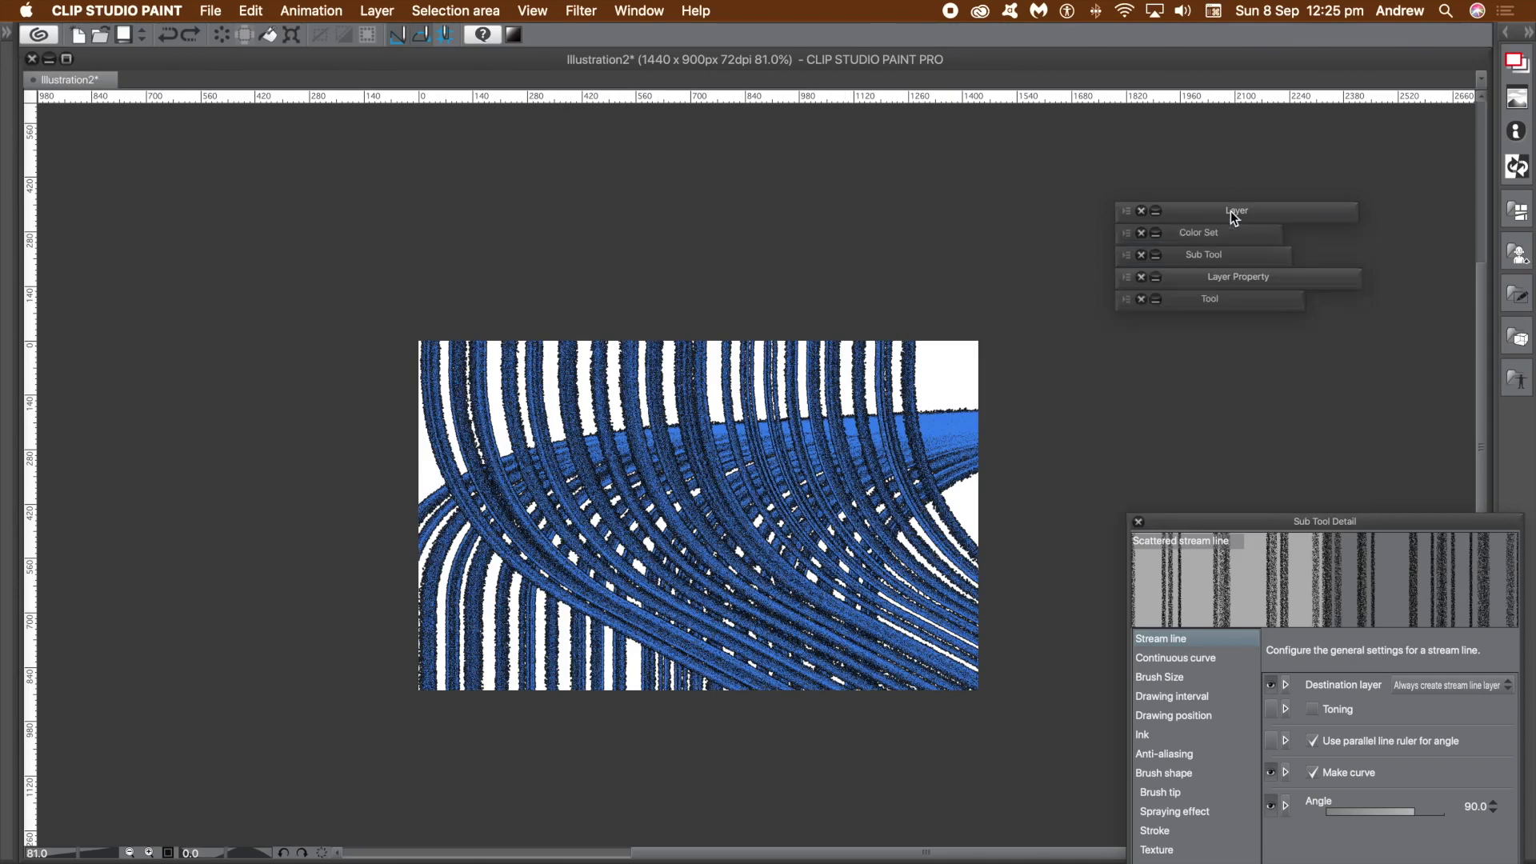
left_click(251, 12)
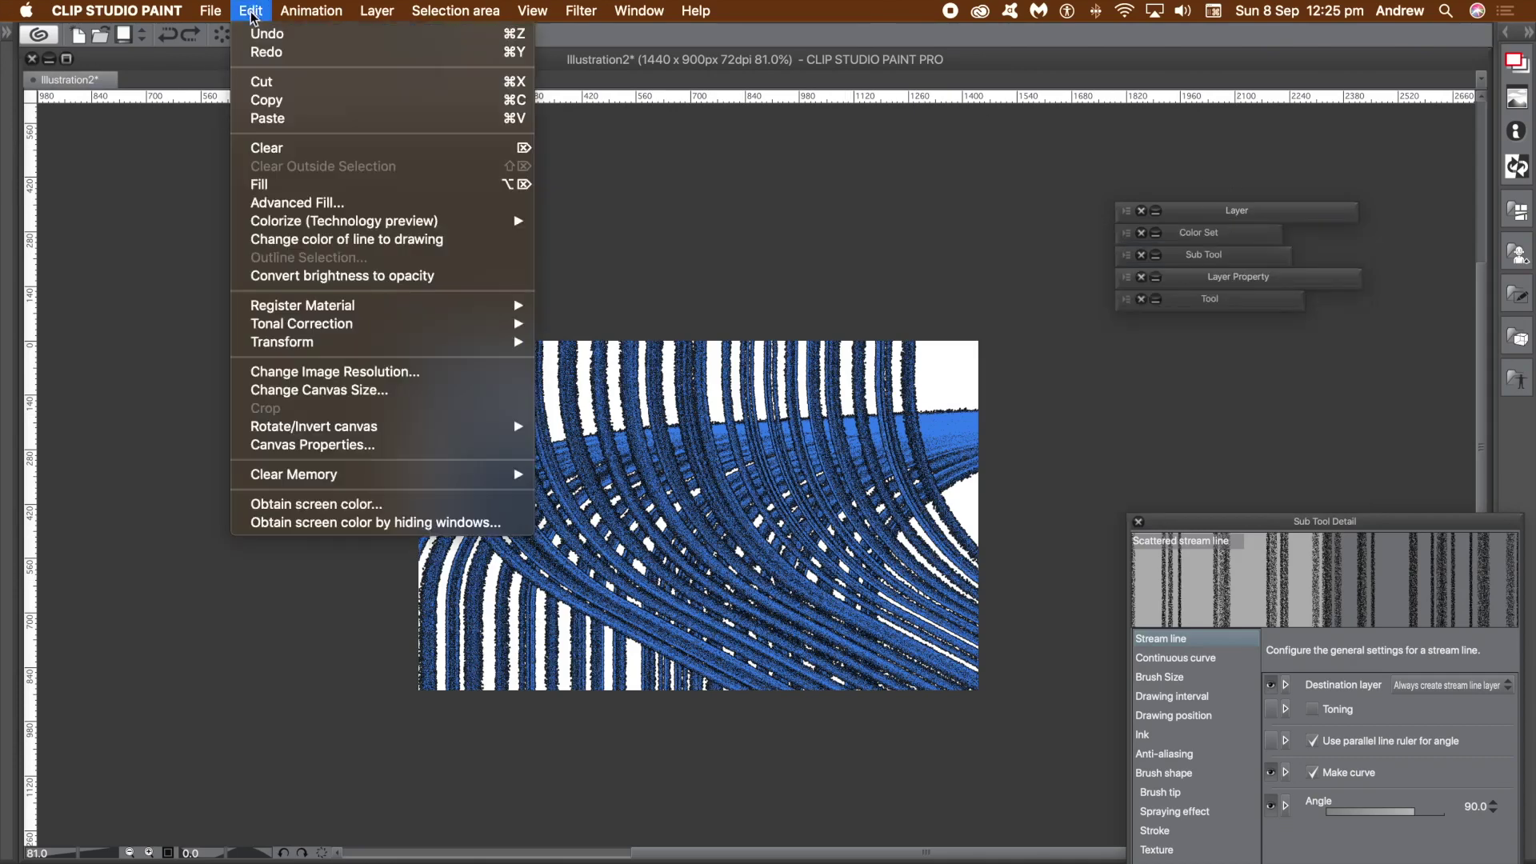
left_click(272, 149)
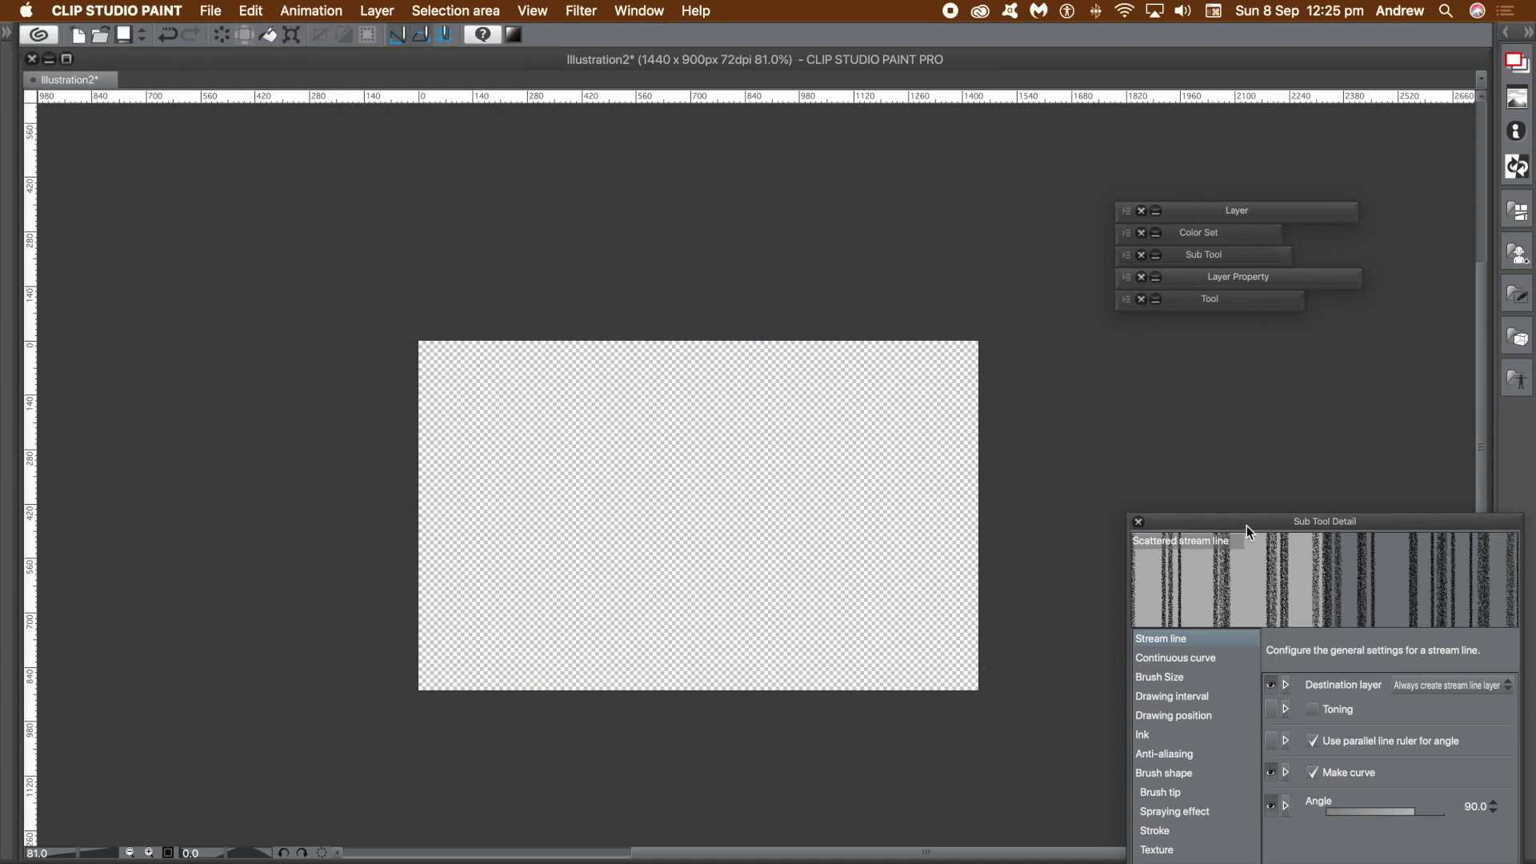
Step: Pick black as the drawing colour from the Color Set palette
left_click_drag(1247, 526, 1135, 368)
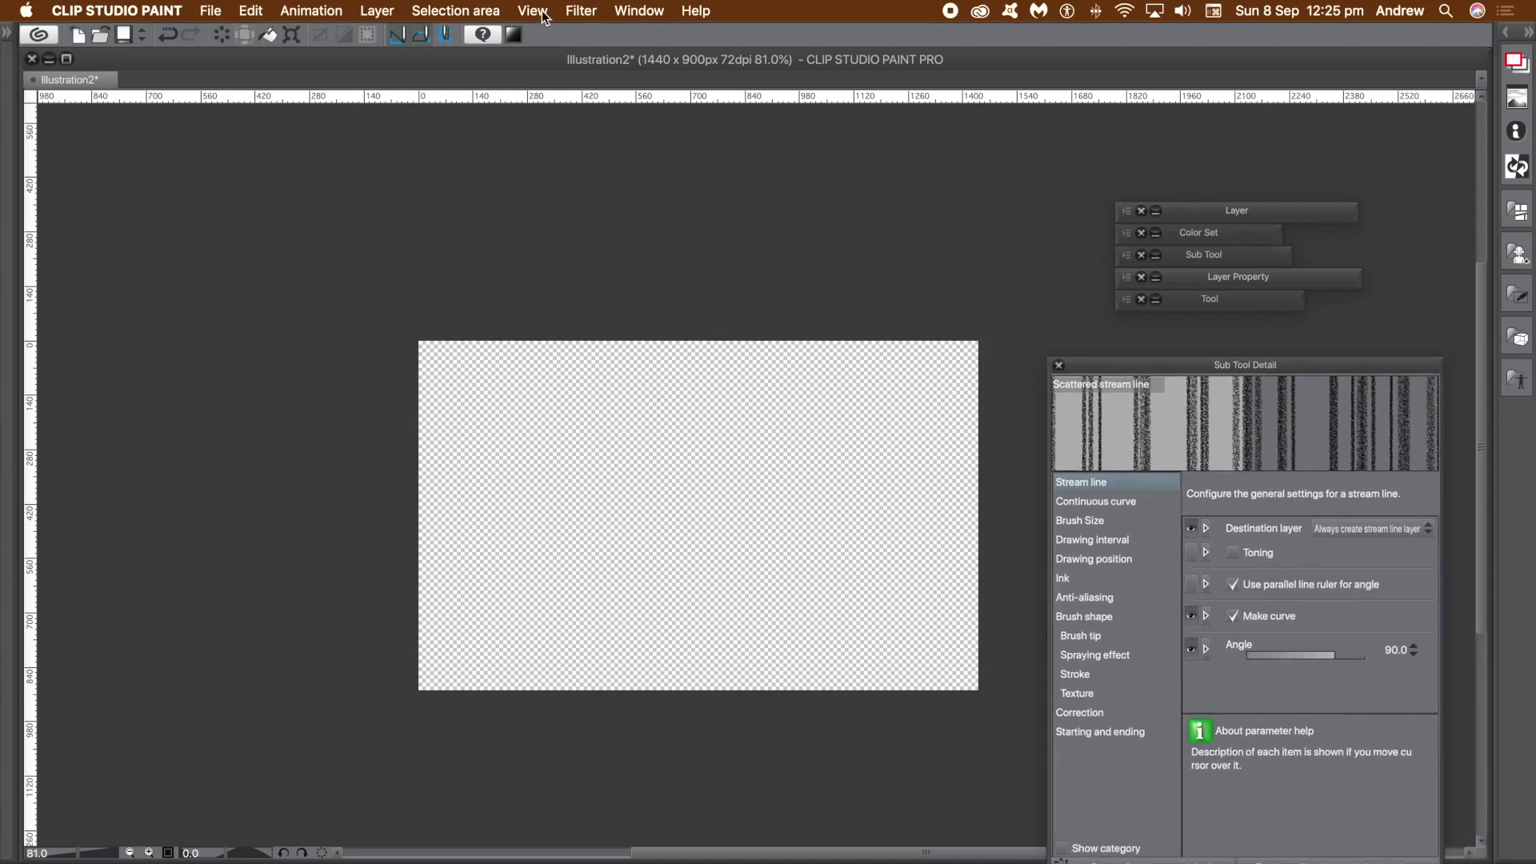
left_click(648, 11)
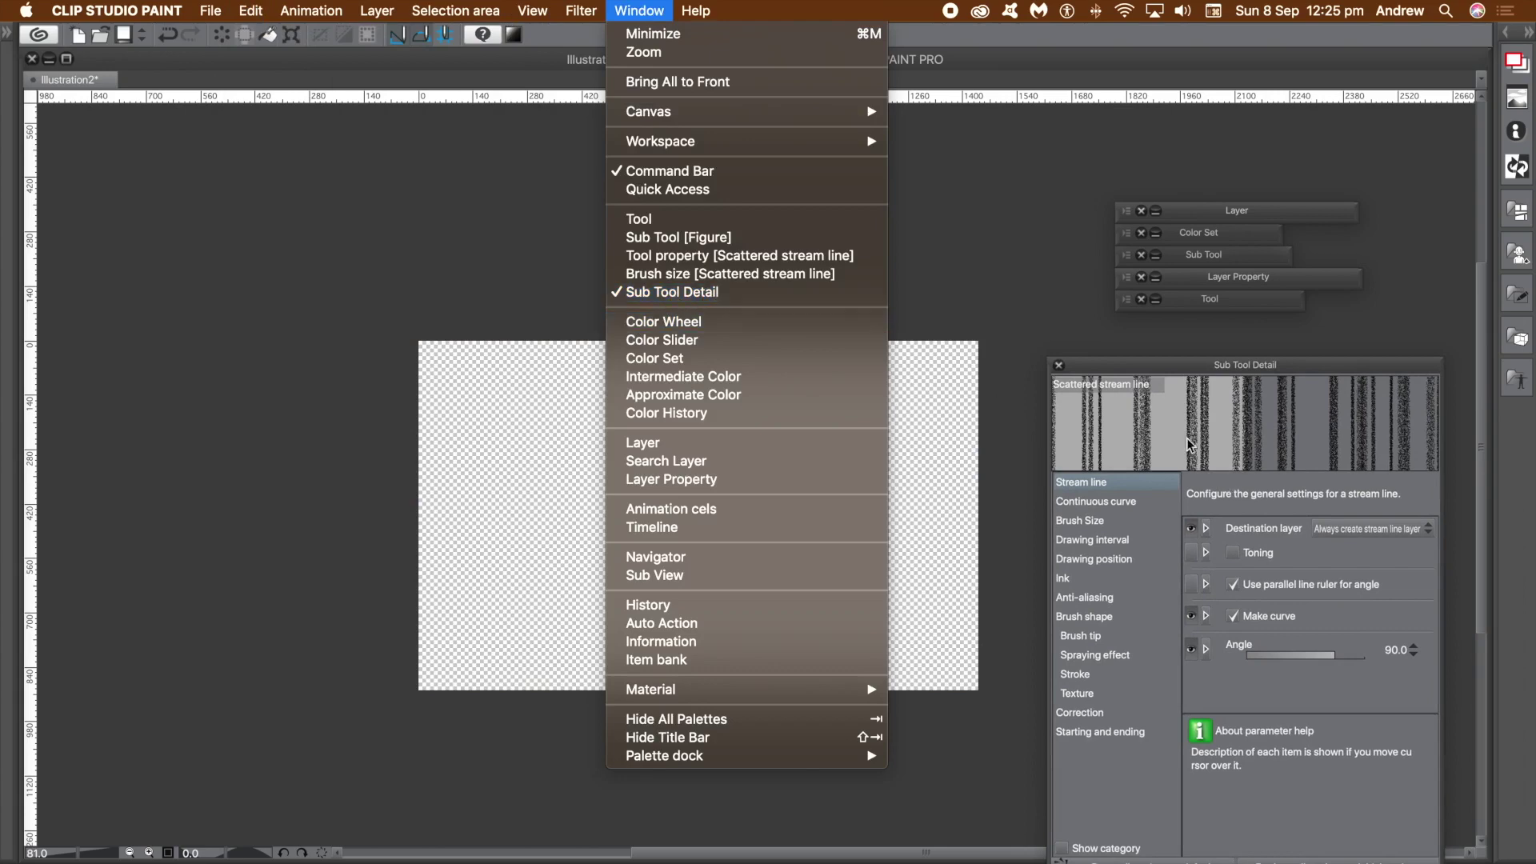
left_click(1145, 370)
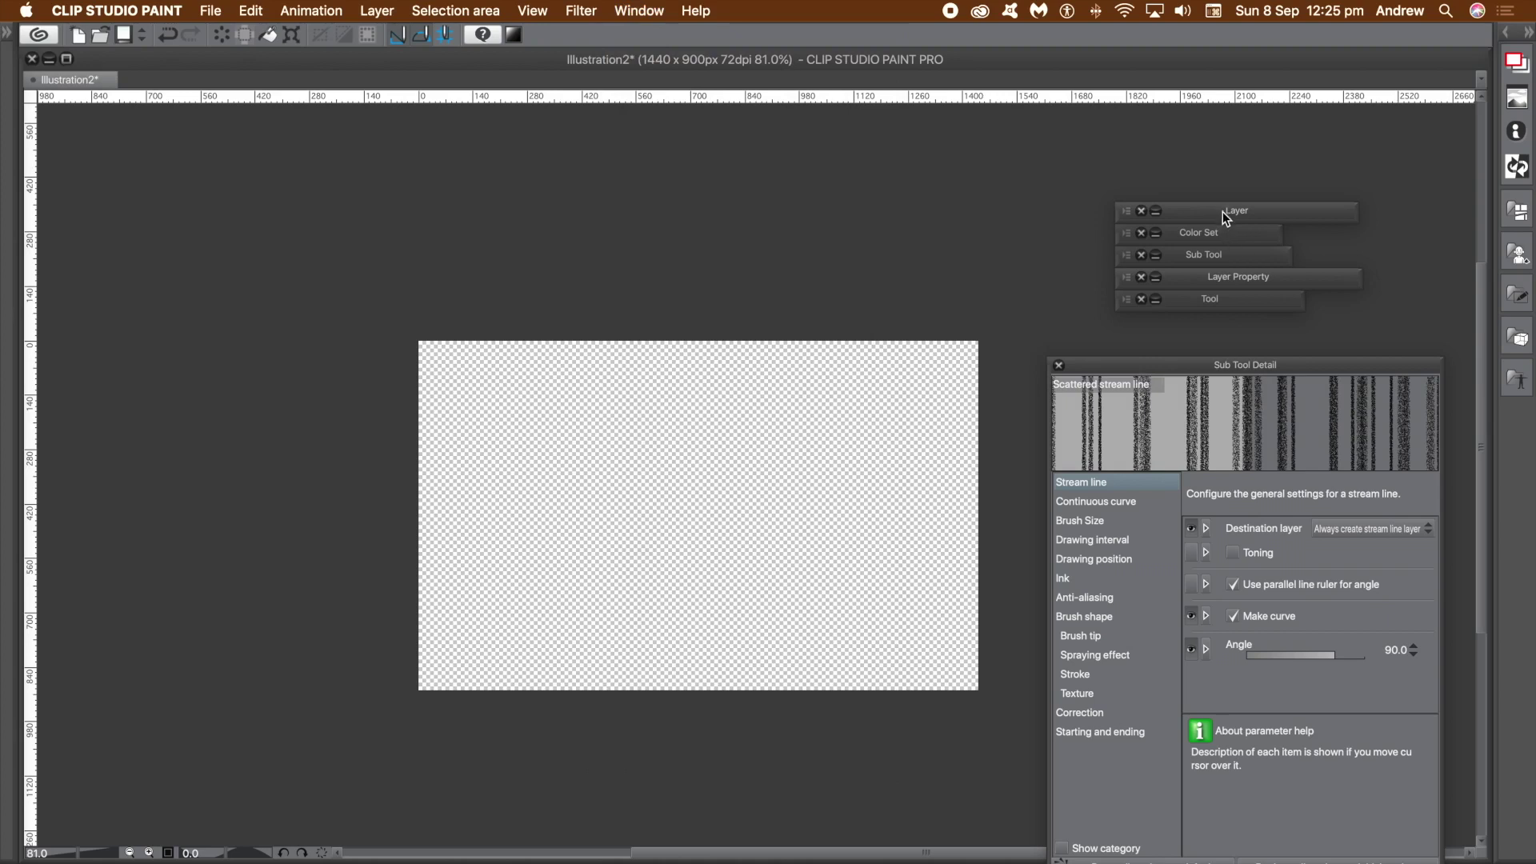
left_click(1198, 232)
left_click(1126, 266)
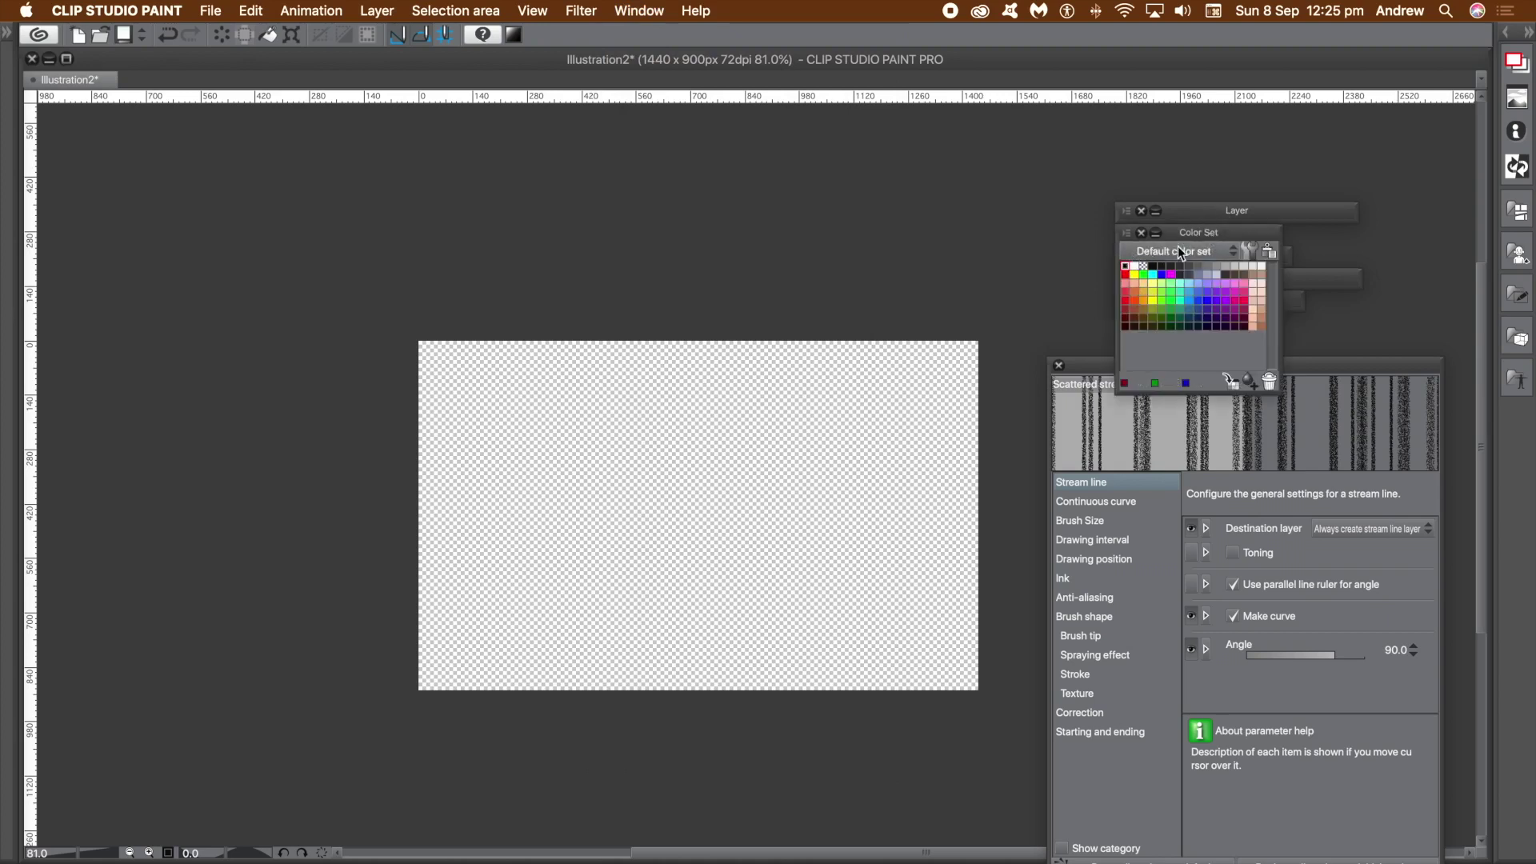
left_click(1222, 234)
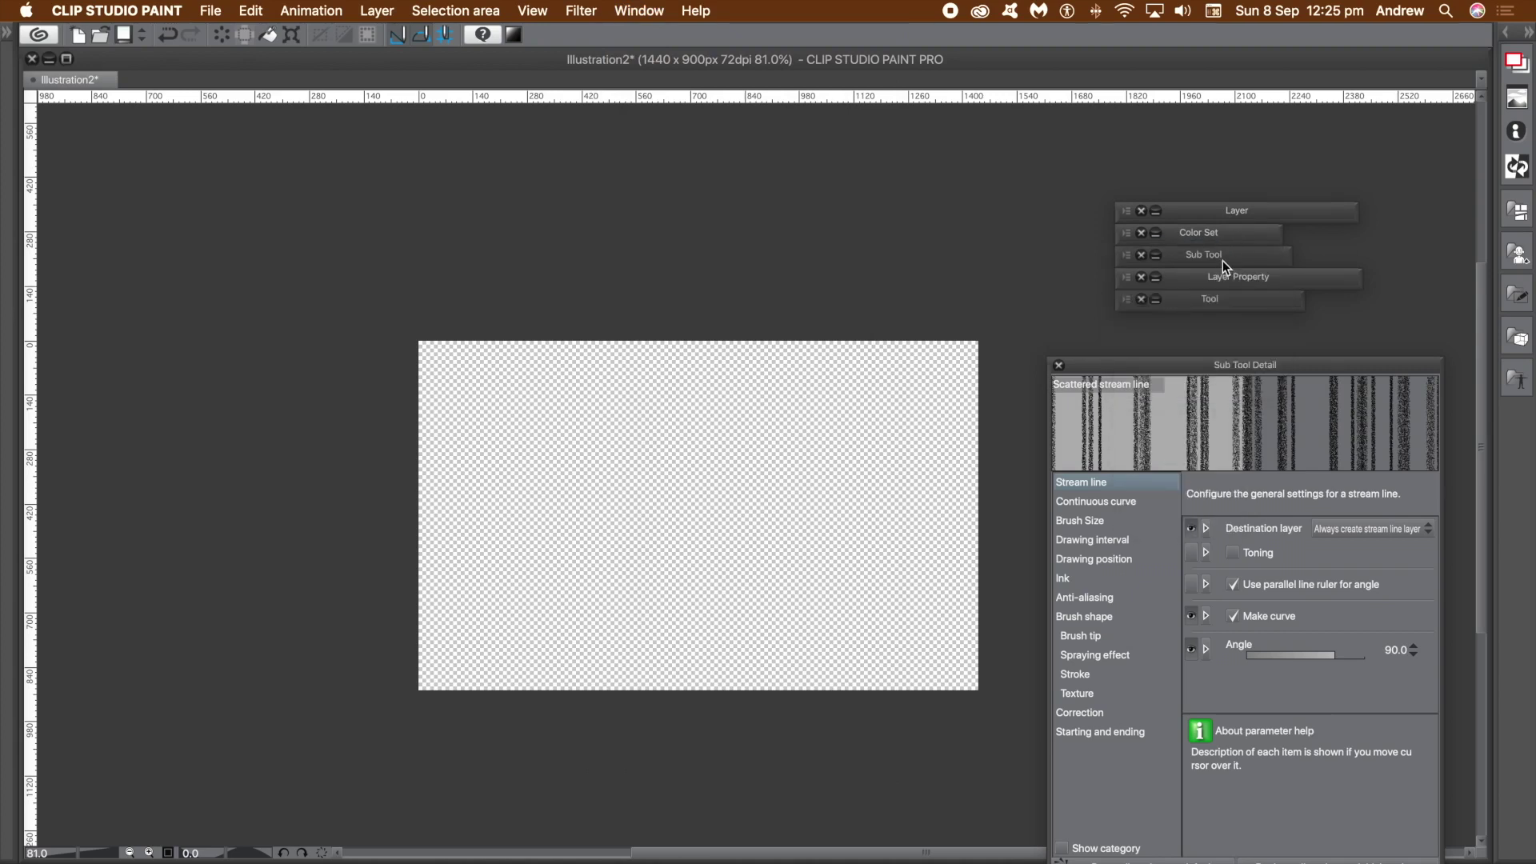
Step: Revert the Scattered stream line sub tool to its initial settings
left_click(1213, 297)
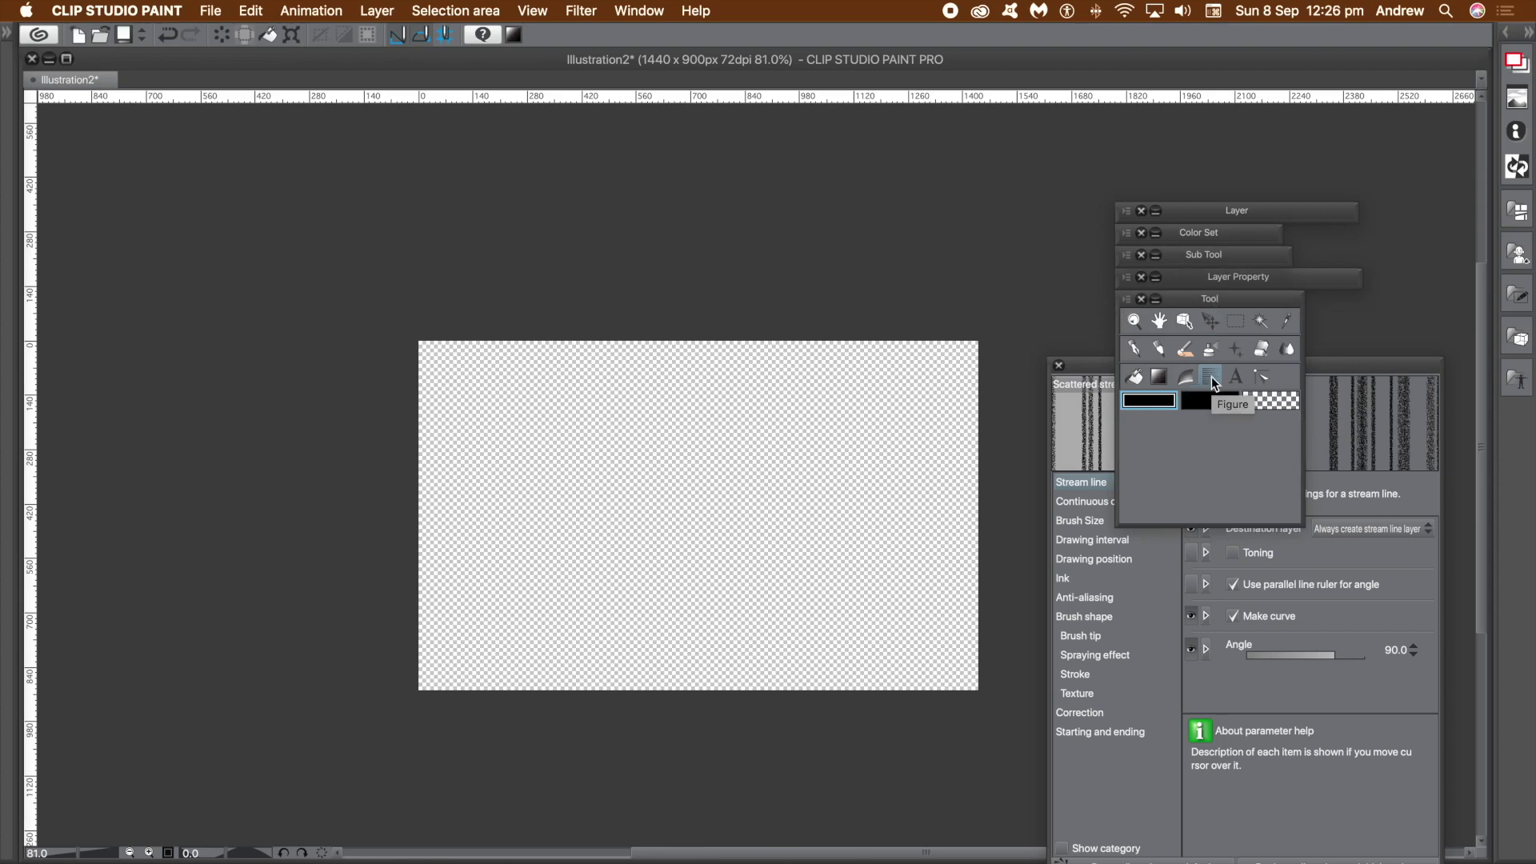
left_click(1207, 299)
left_click(1201, 254)
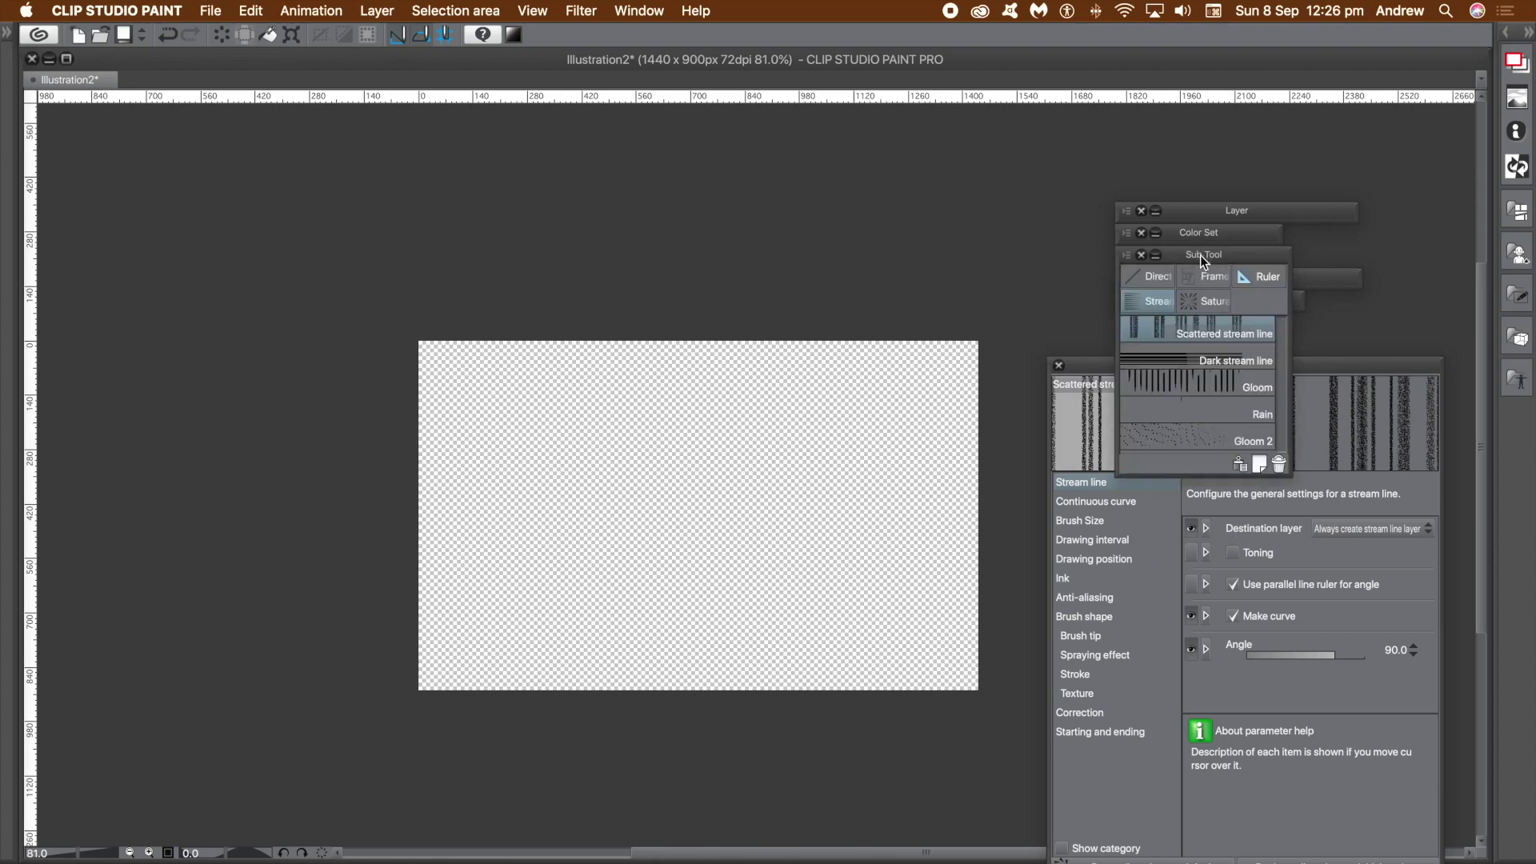
right_click(1179, 334)
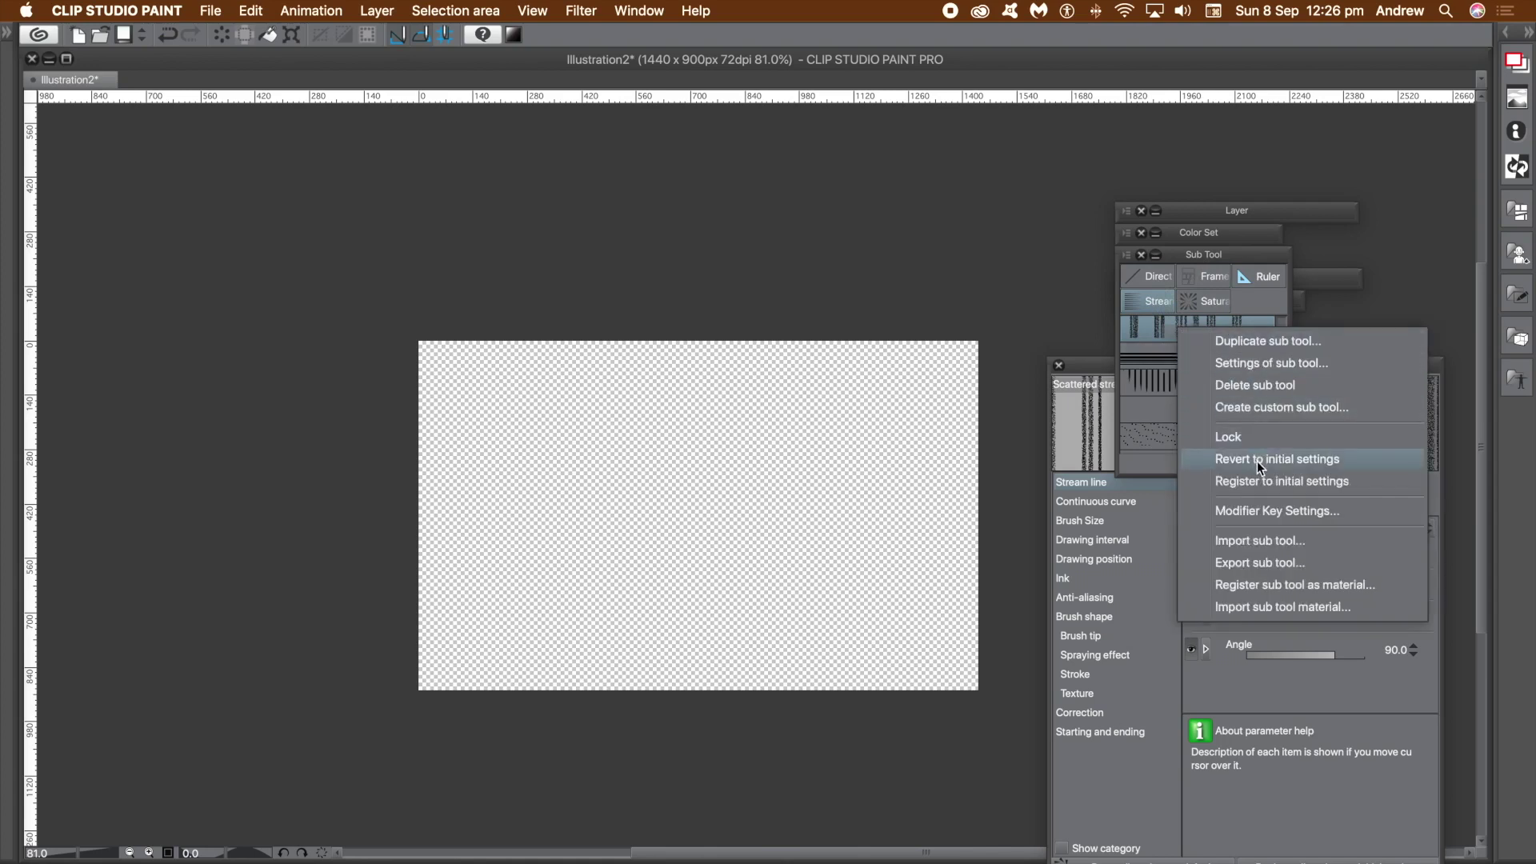
left_click(1283, 460)
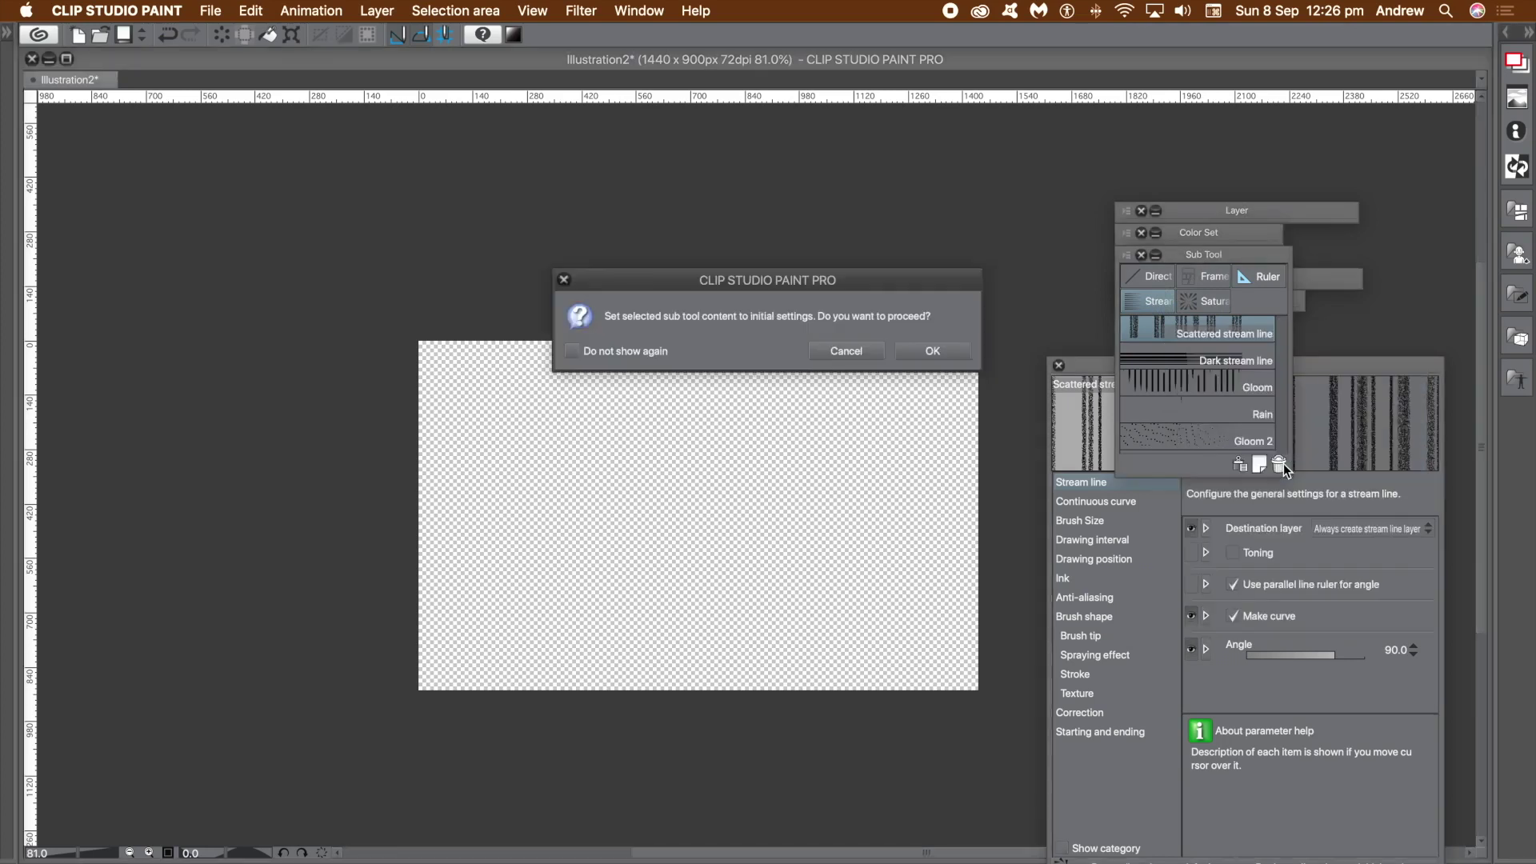
left_click(933, 351)
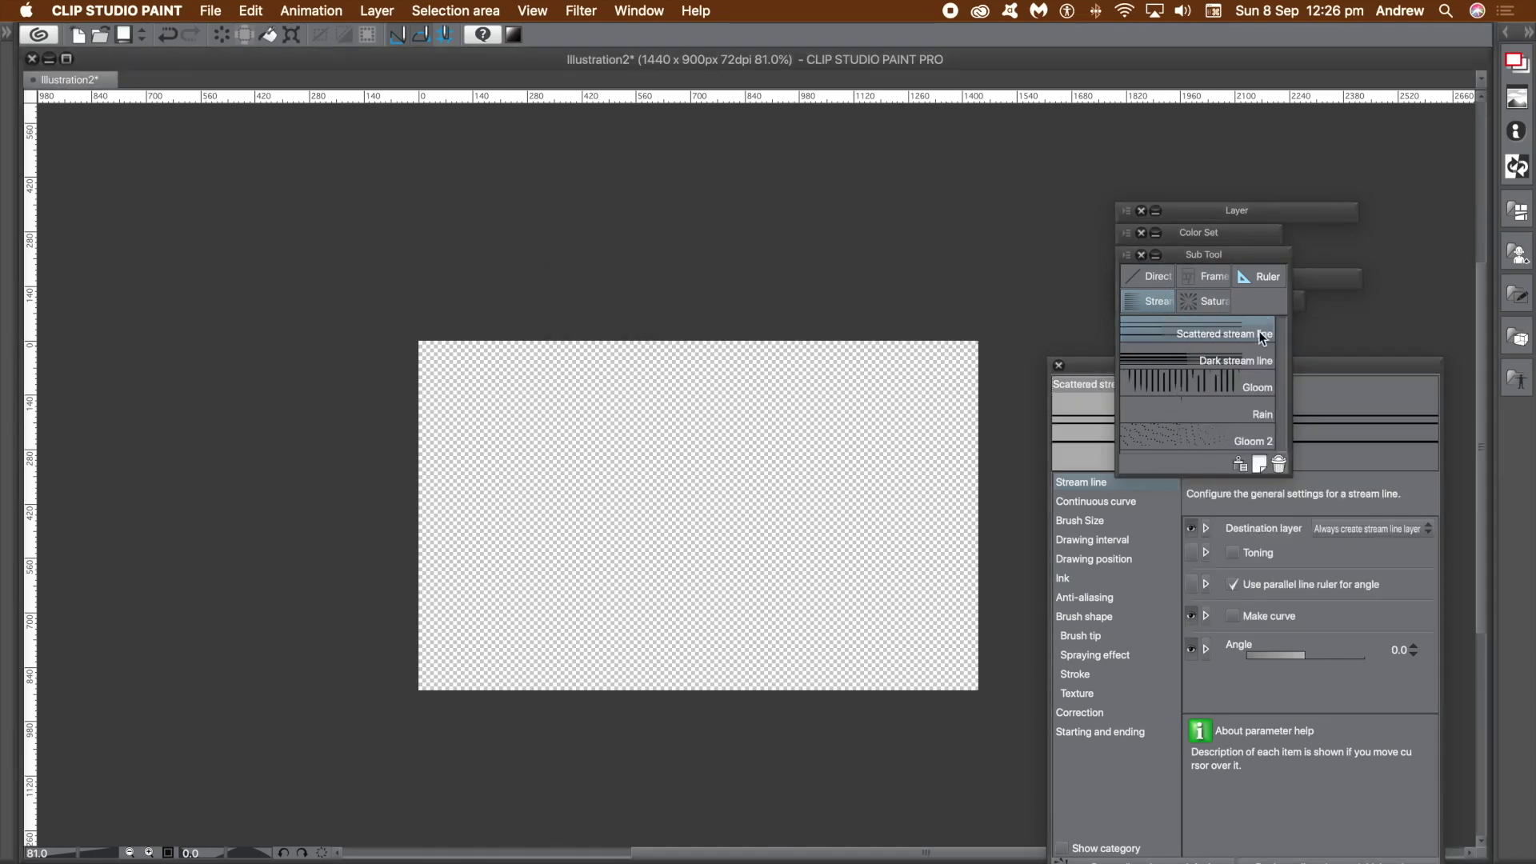
Step: Keep Always create stream line layer, enable Make curve and set the angle to 90
left_click_drag(1347, 366, 1277, 306)
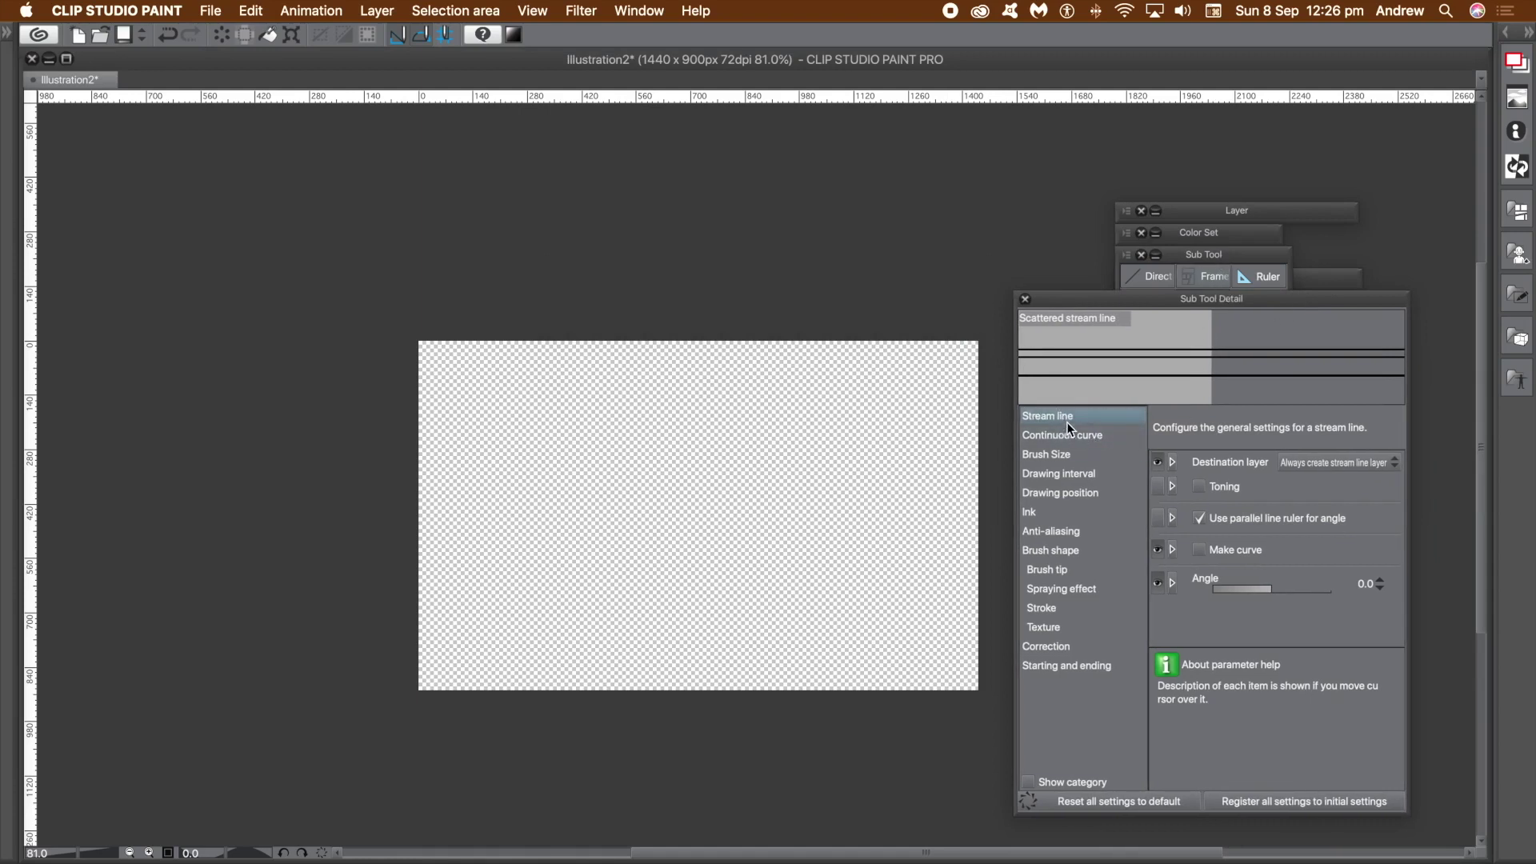
mouse_move(1208, 468)
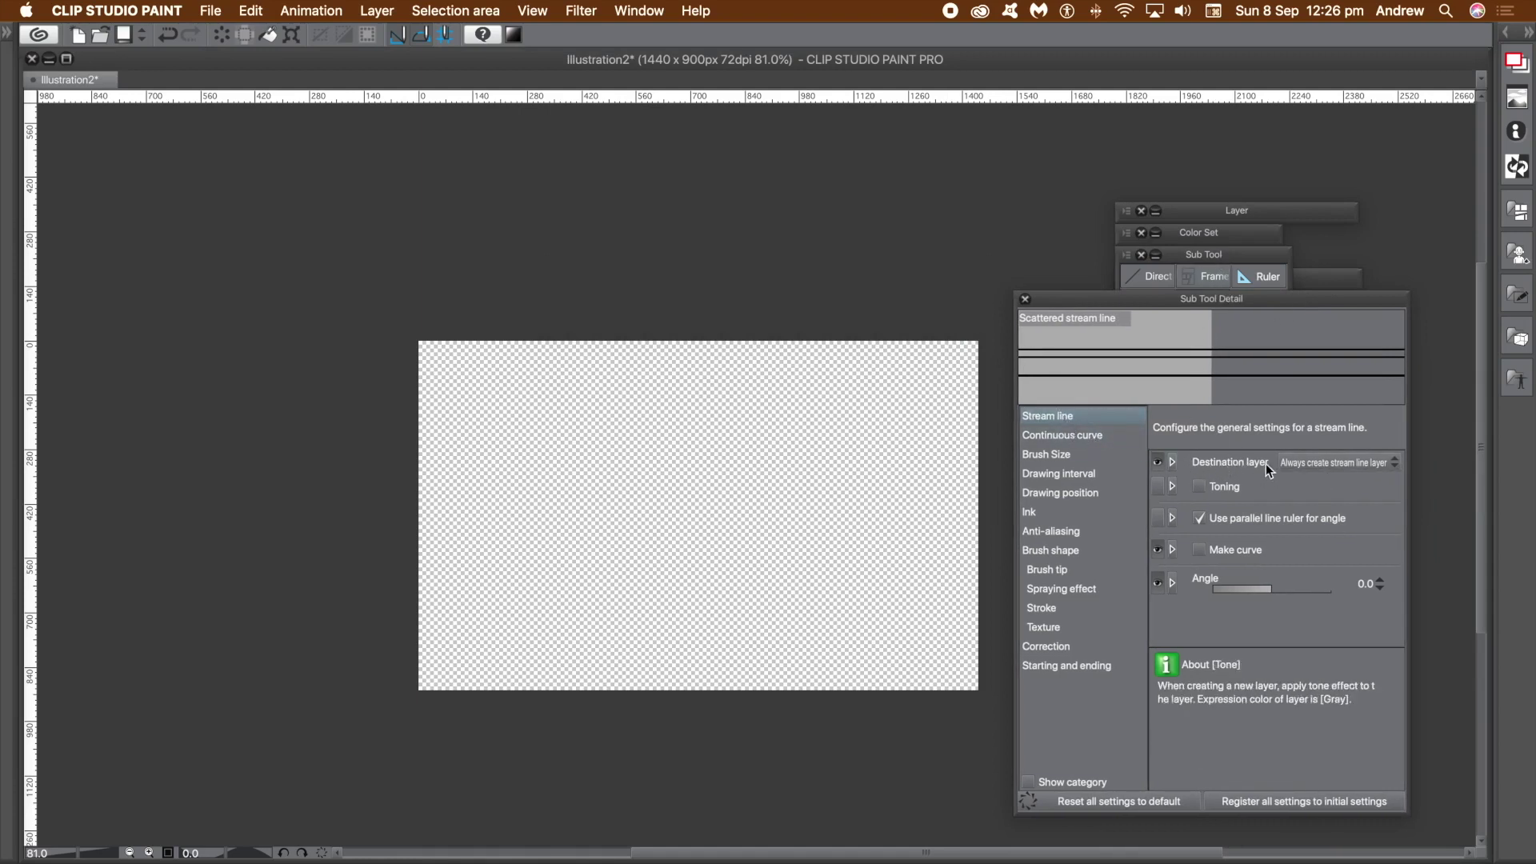
left_click(1327, 463)
left_click(1304, 502)
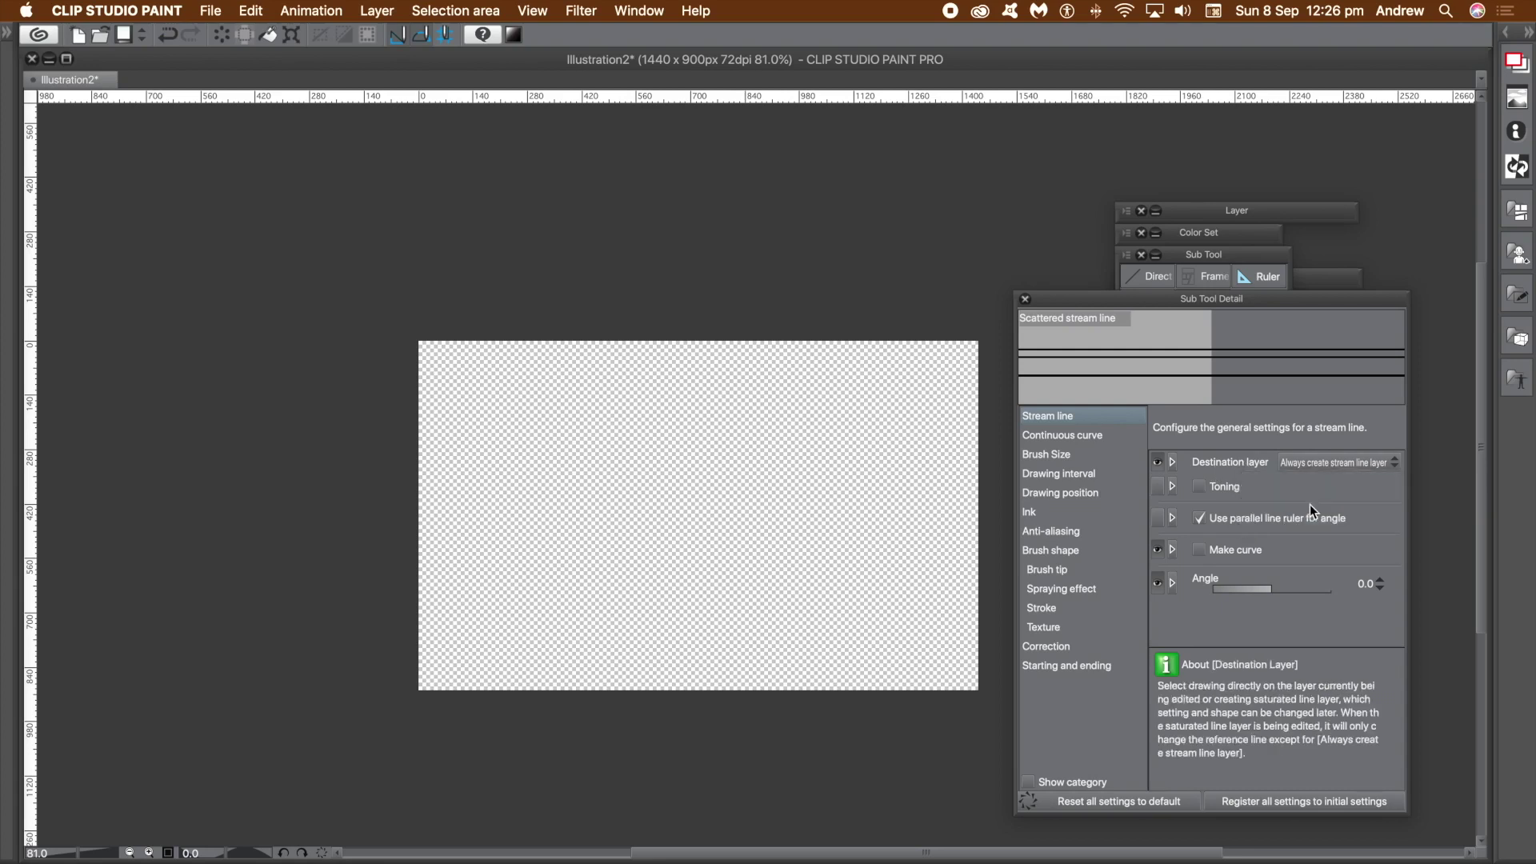
left_click(1202, 551)
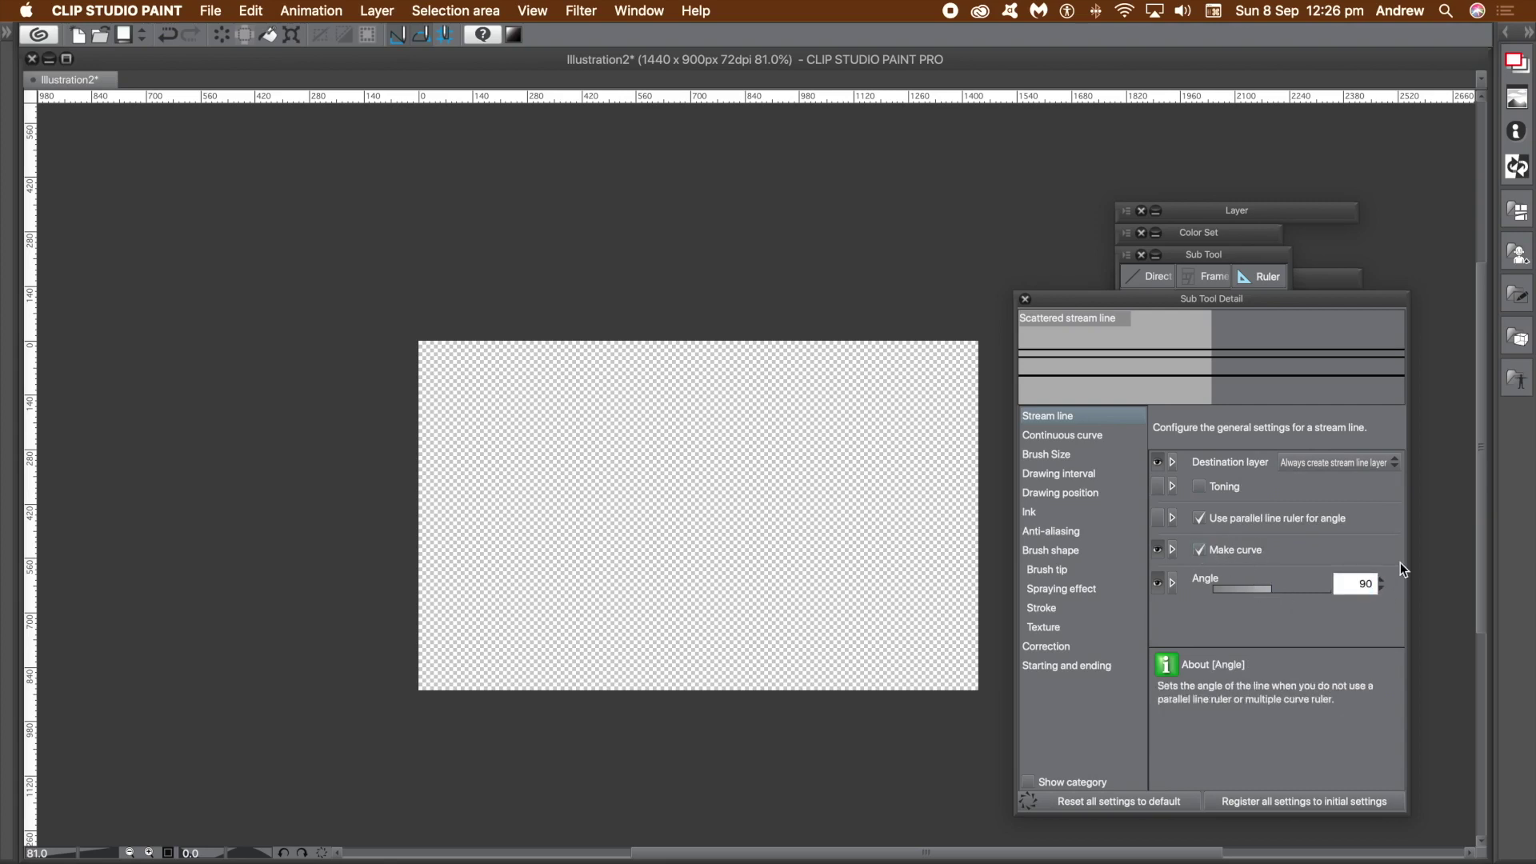
type("90")
key("Return")
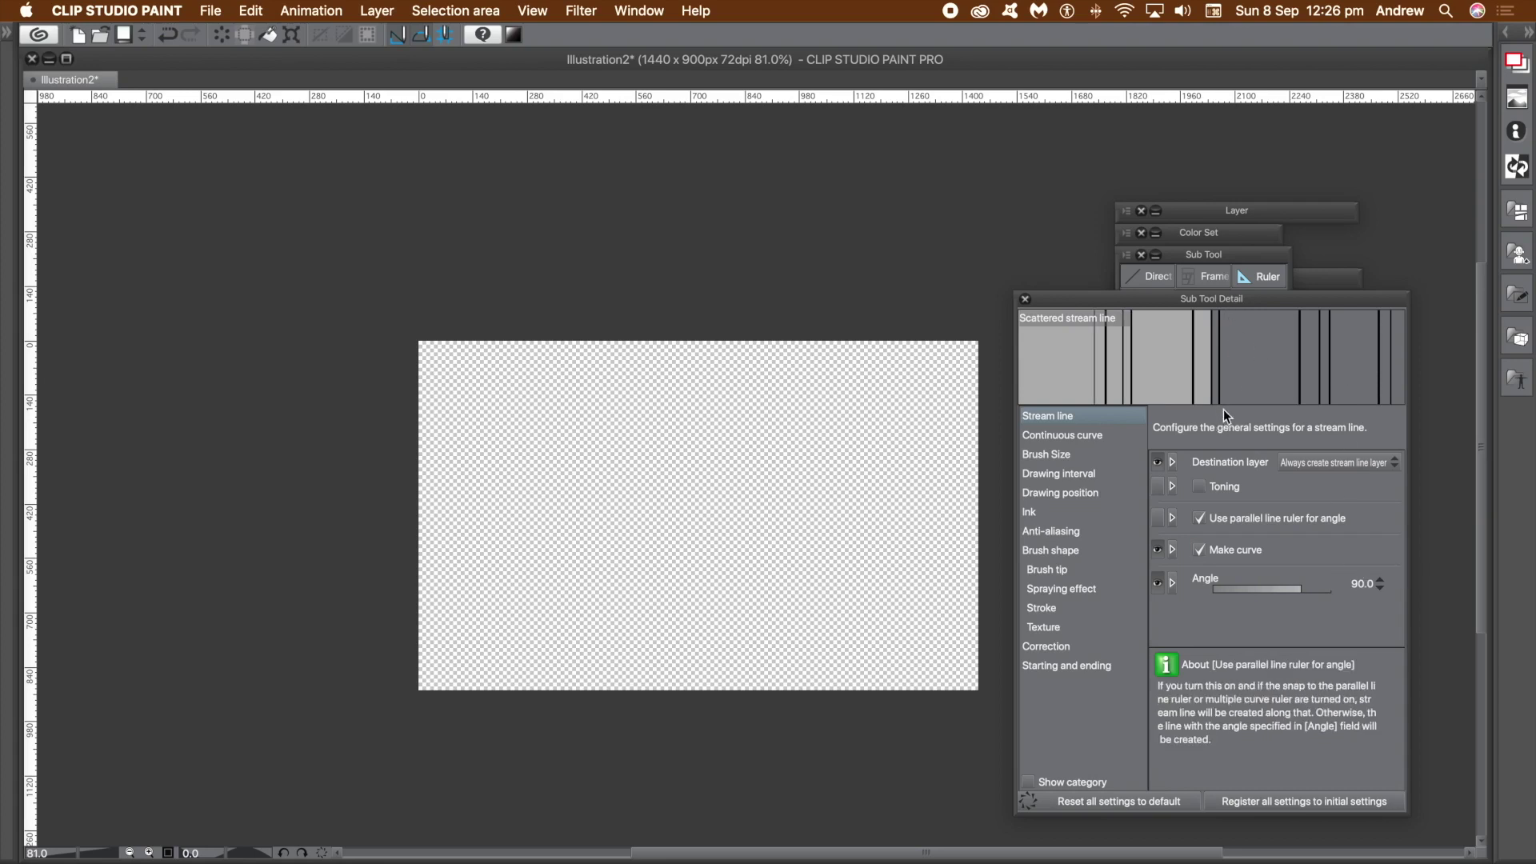
left_click(1051, 434)
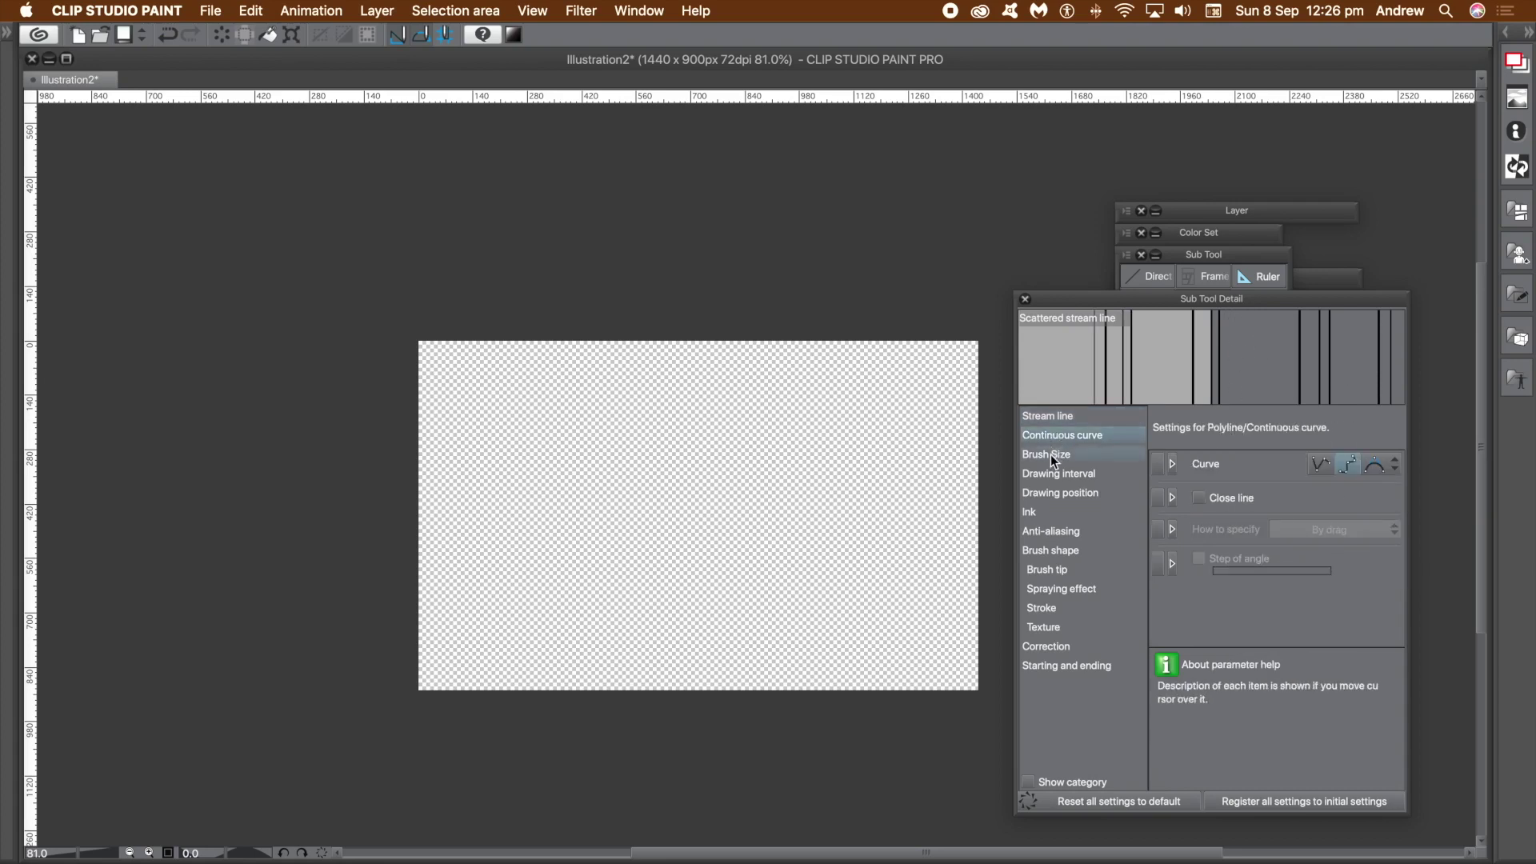
left_click(1049, 454)
Step: Raise the brush size to 14.3 and narrow the gap between lines
left_click_drag(1284, 468, 1292, 469)
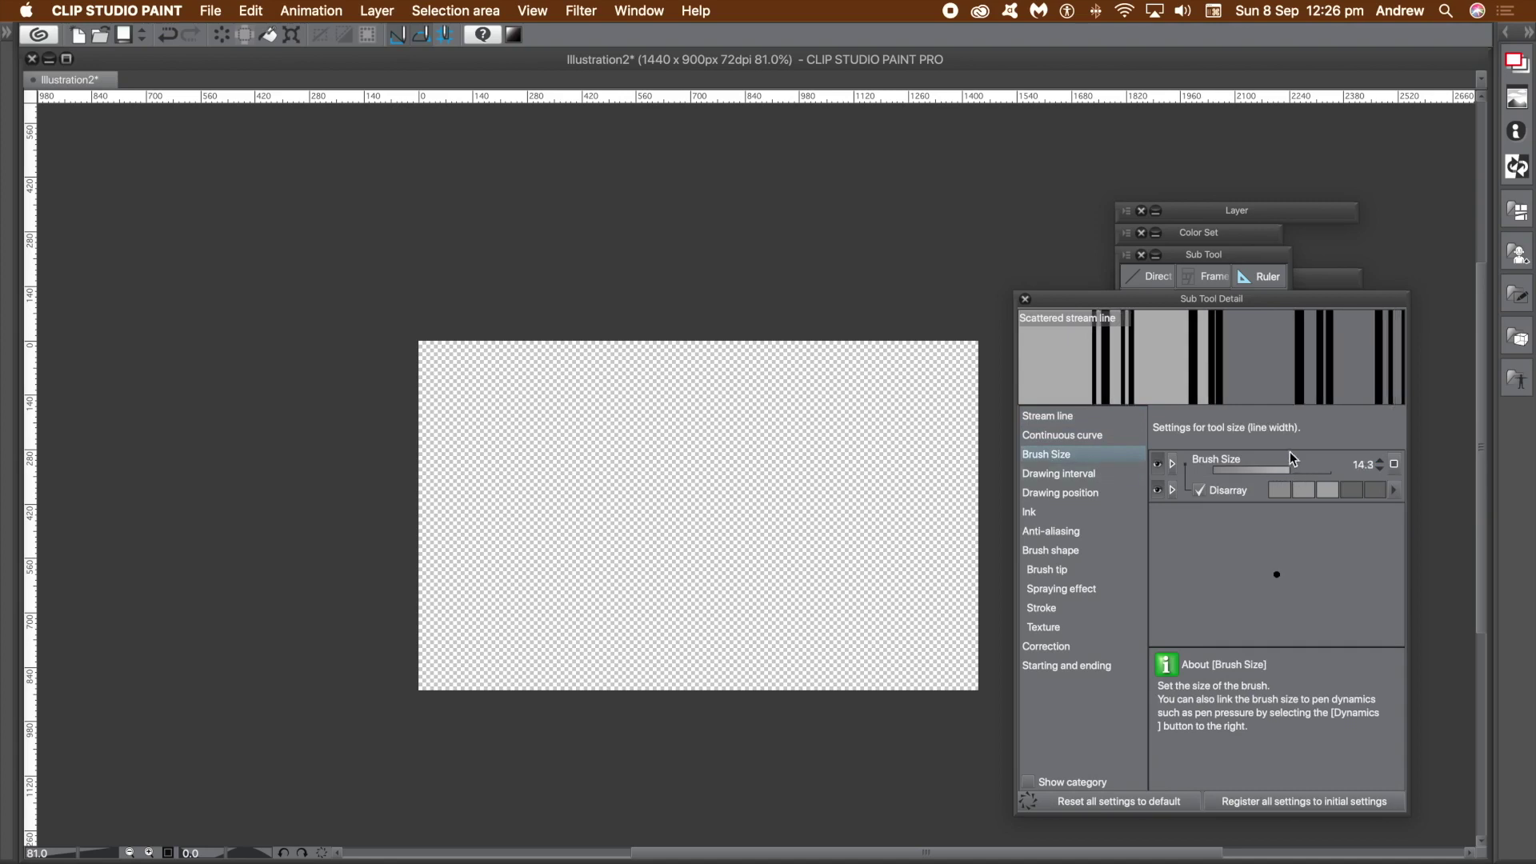
left_click(1082, 475)
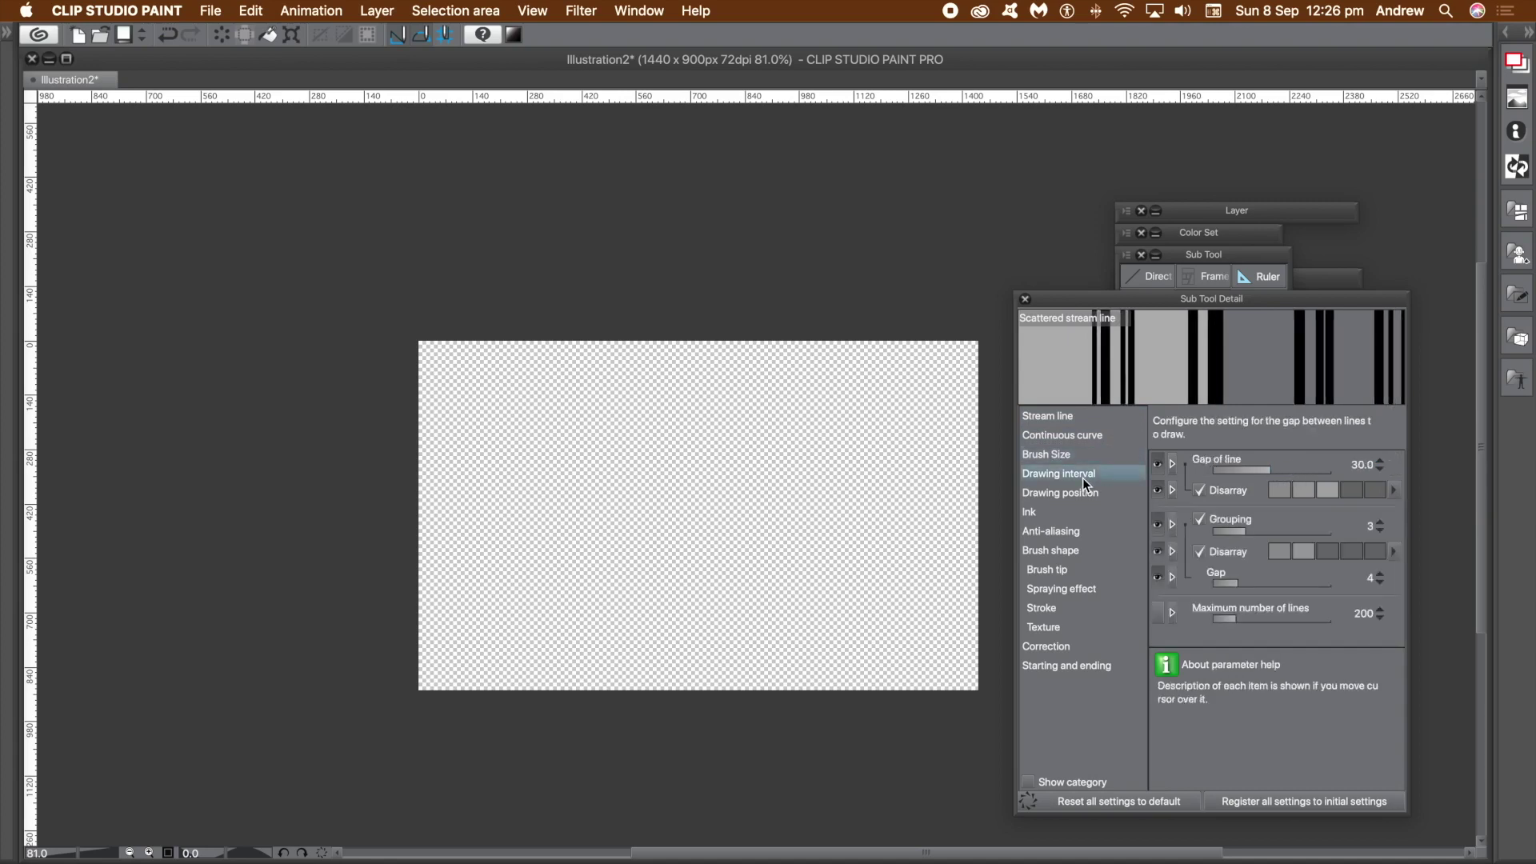
left_click_drag(1266, 472, 1252, 468)
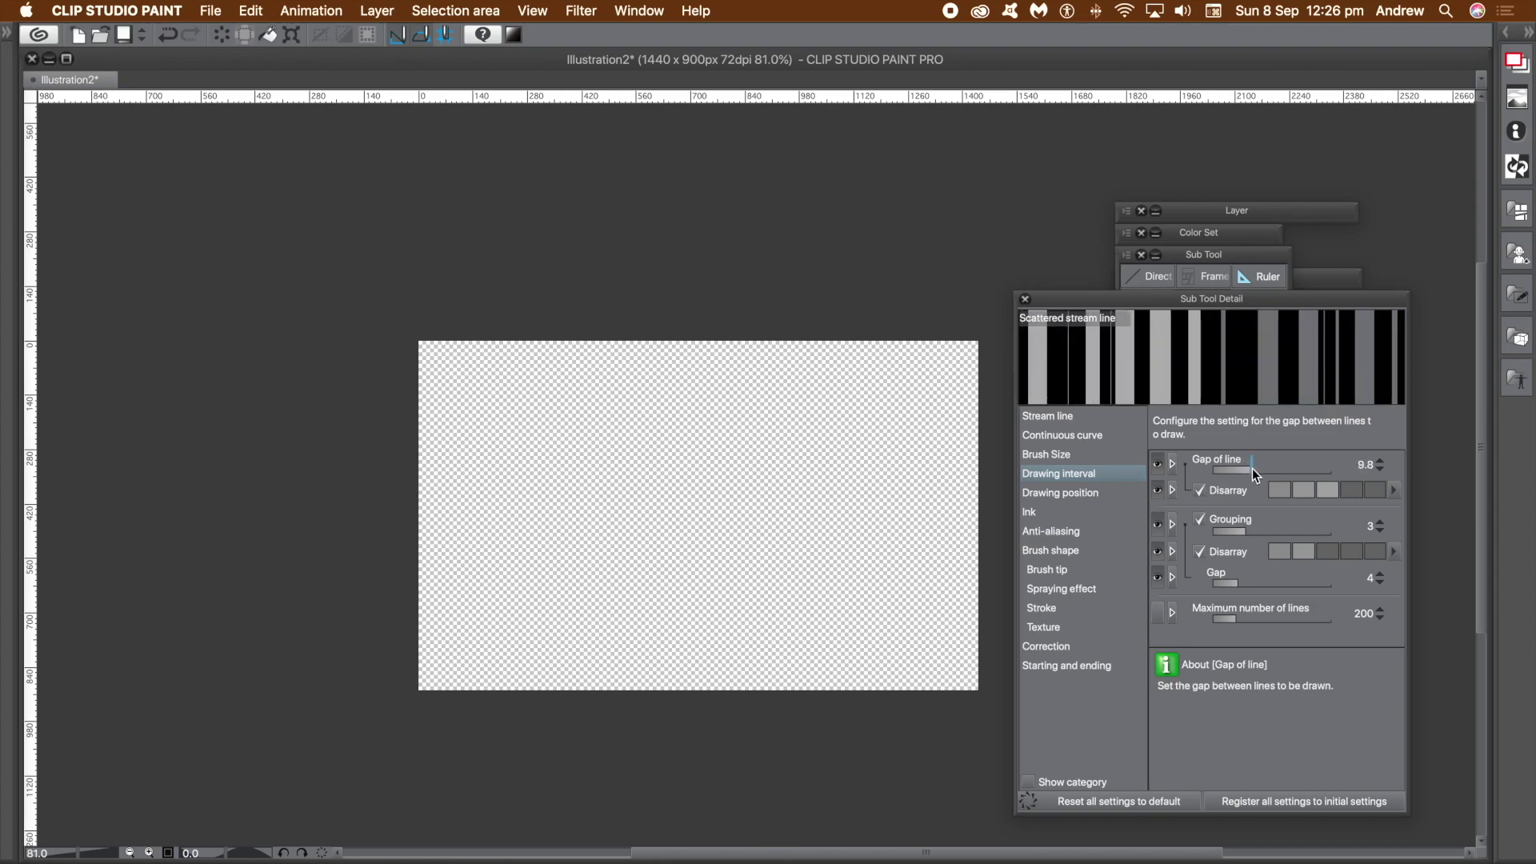
Step: Turn on the spraying effect and set the particle size to 1.4
left_click(1063, 495)
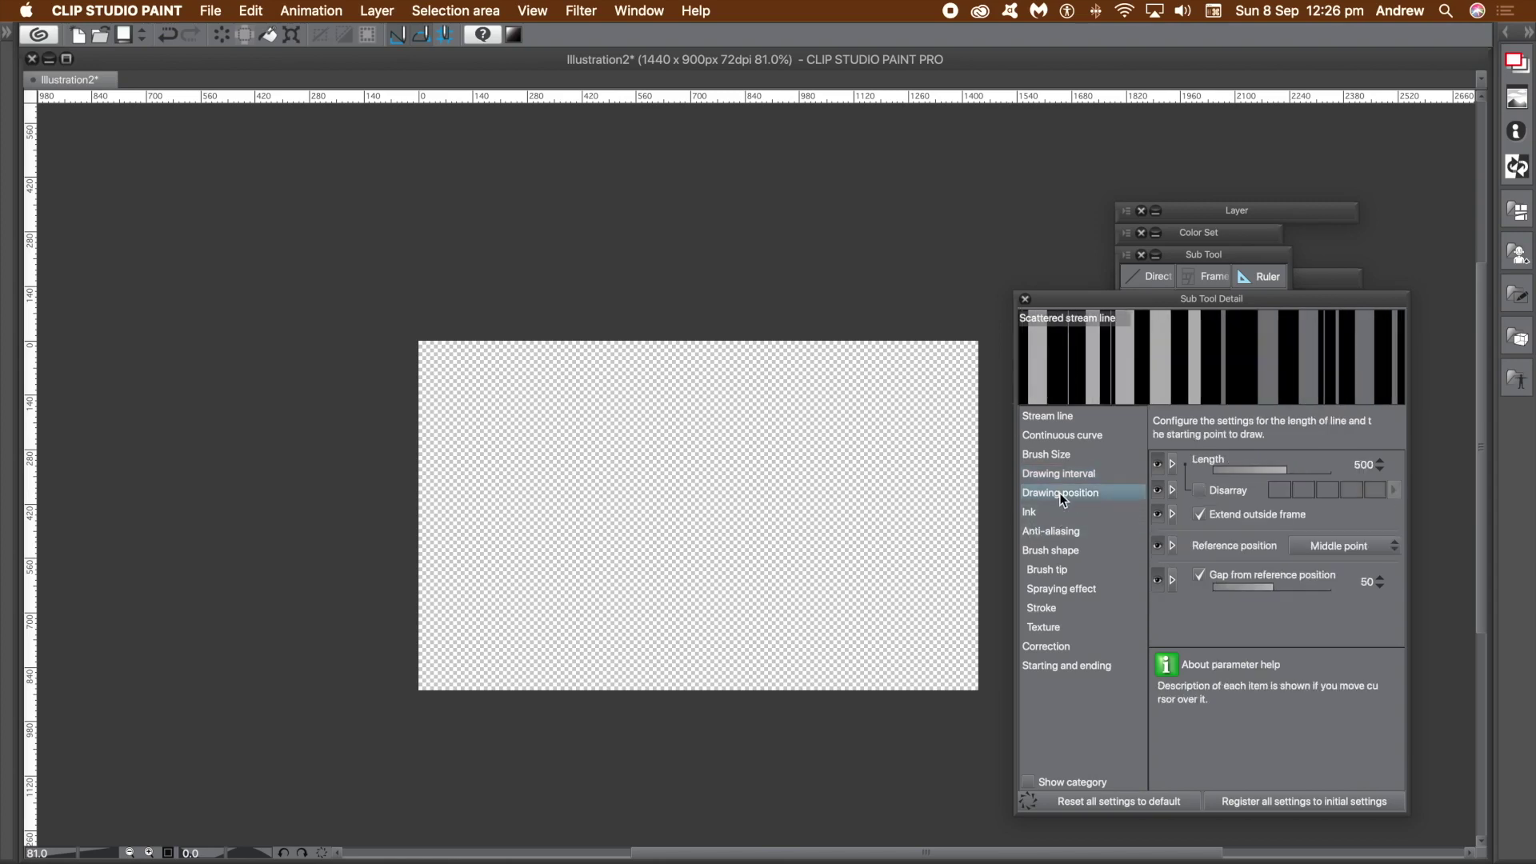
left_click(1035, 514)
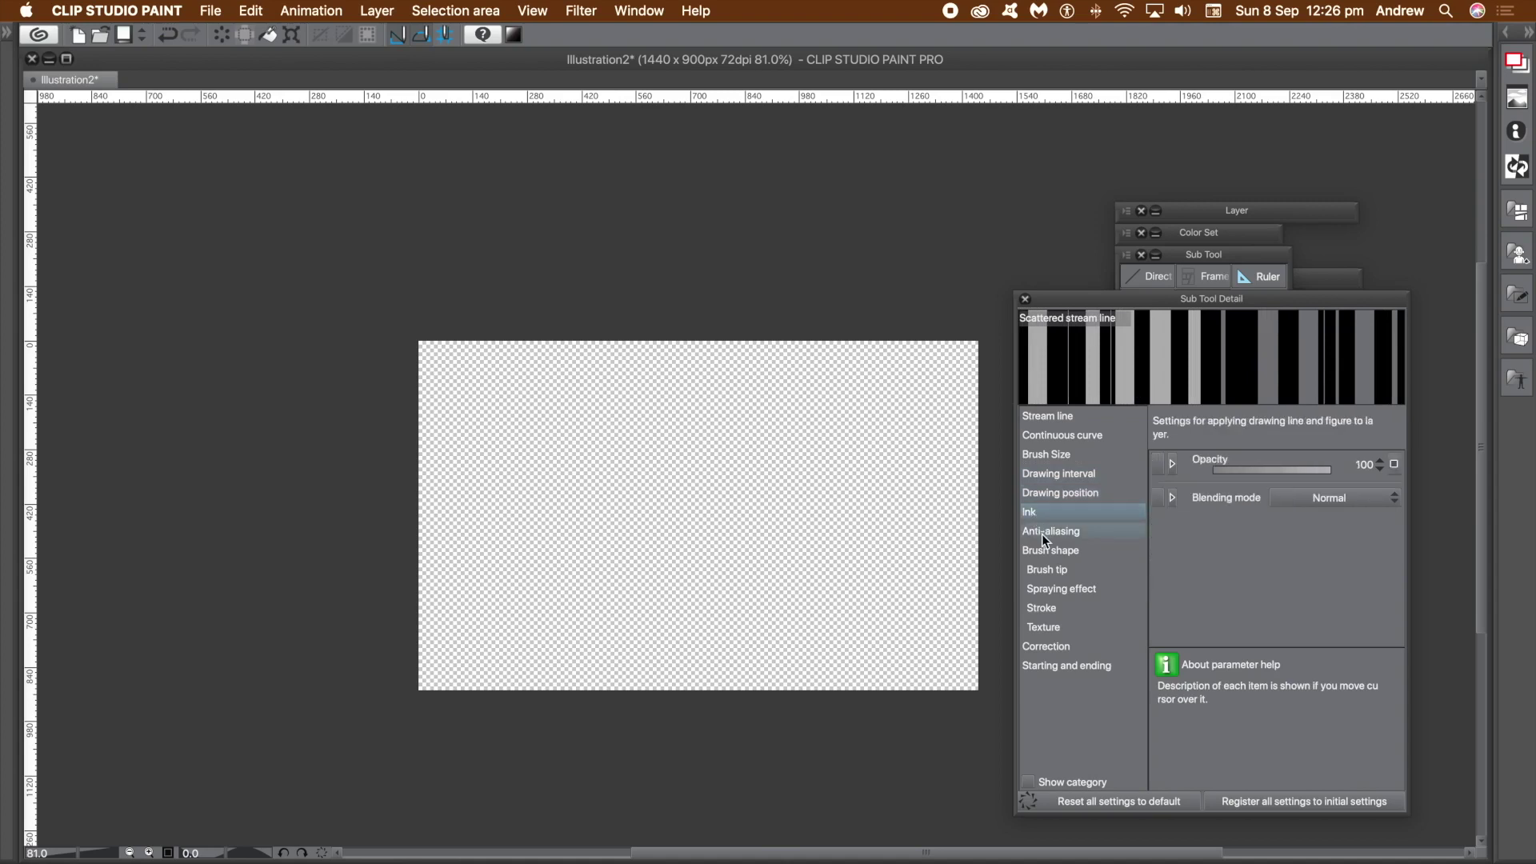
left_click(1042, 533)
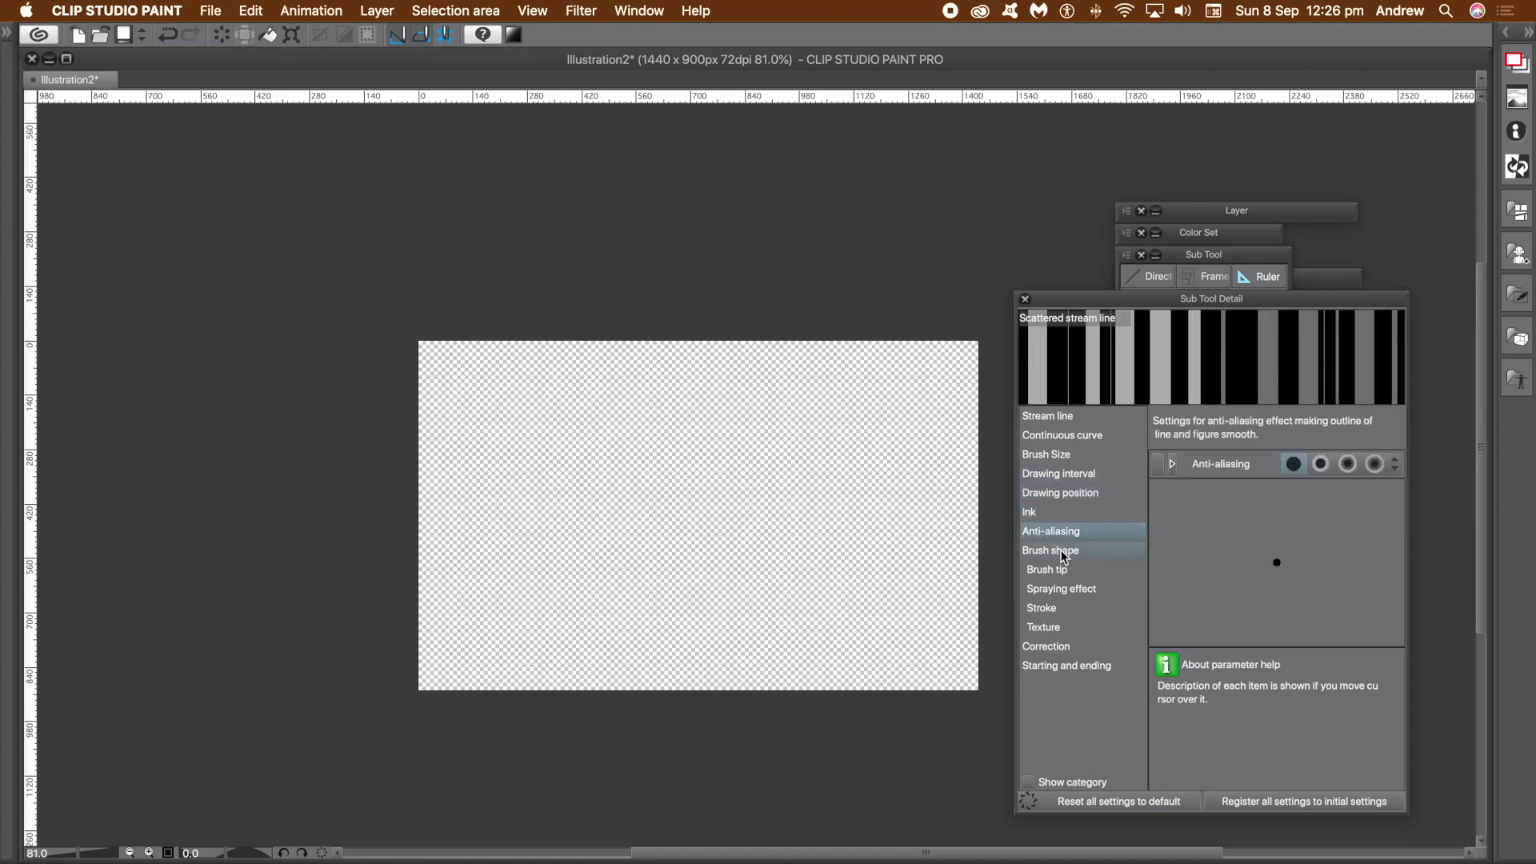
left_click(1062, 552)
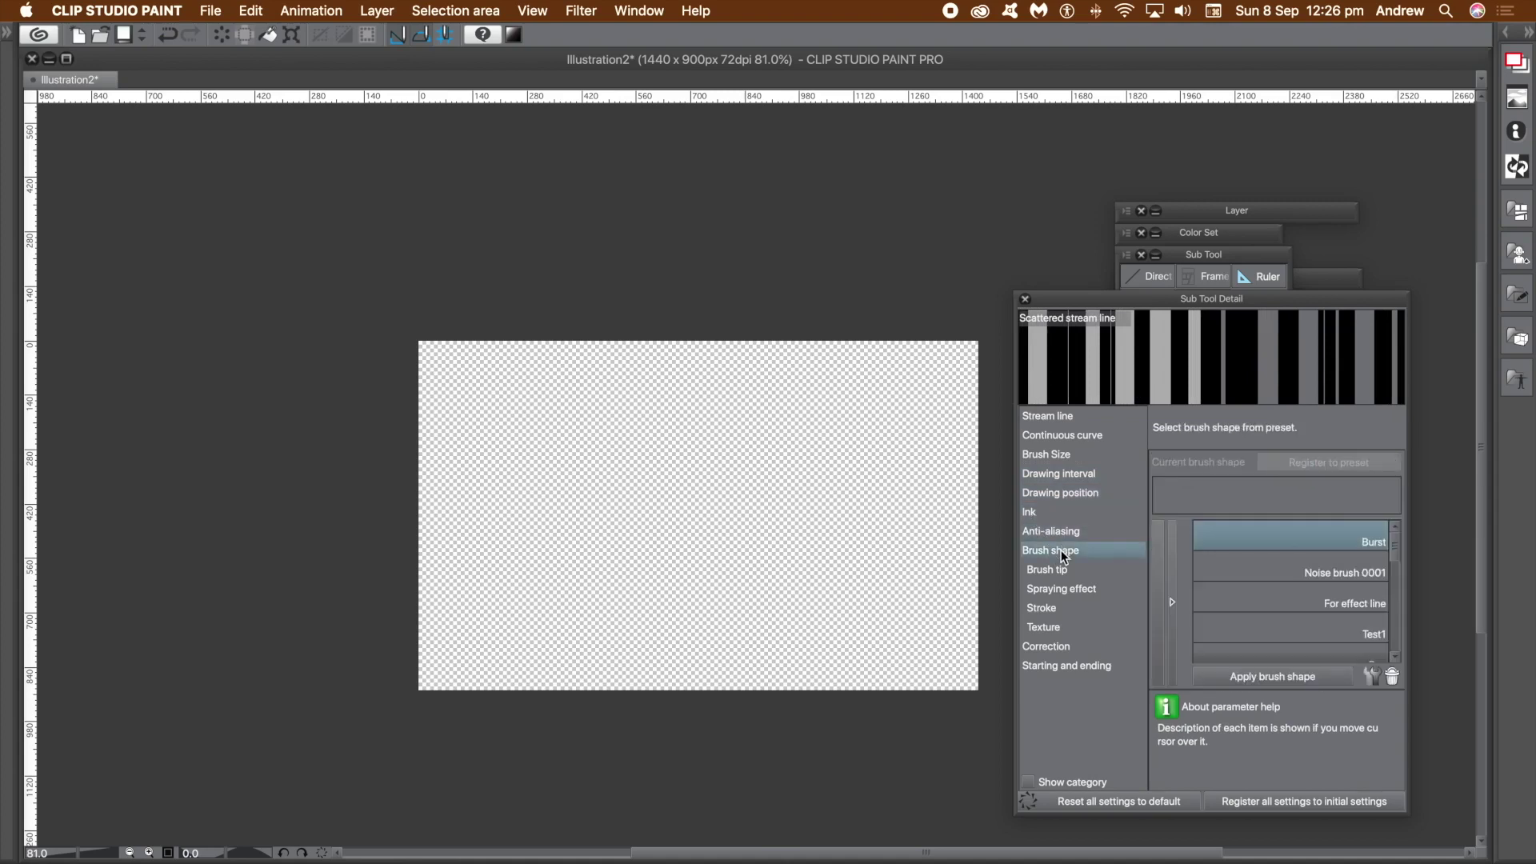
left_click(1060, 592)
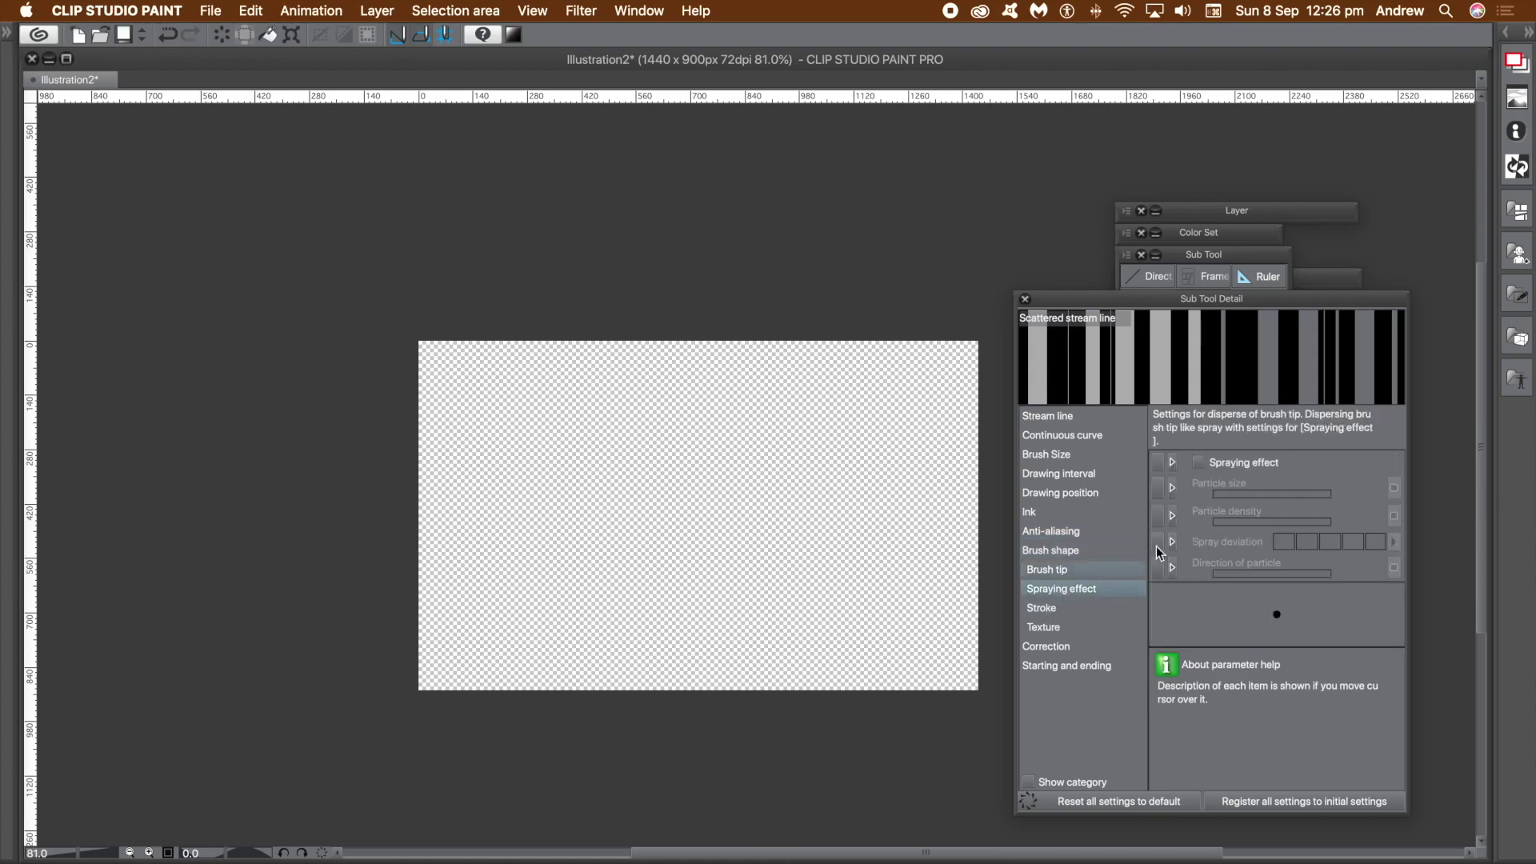
left_click(1199, 462)
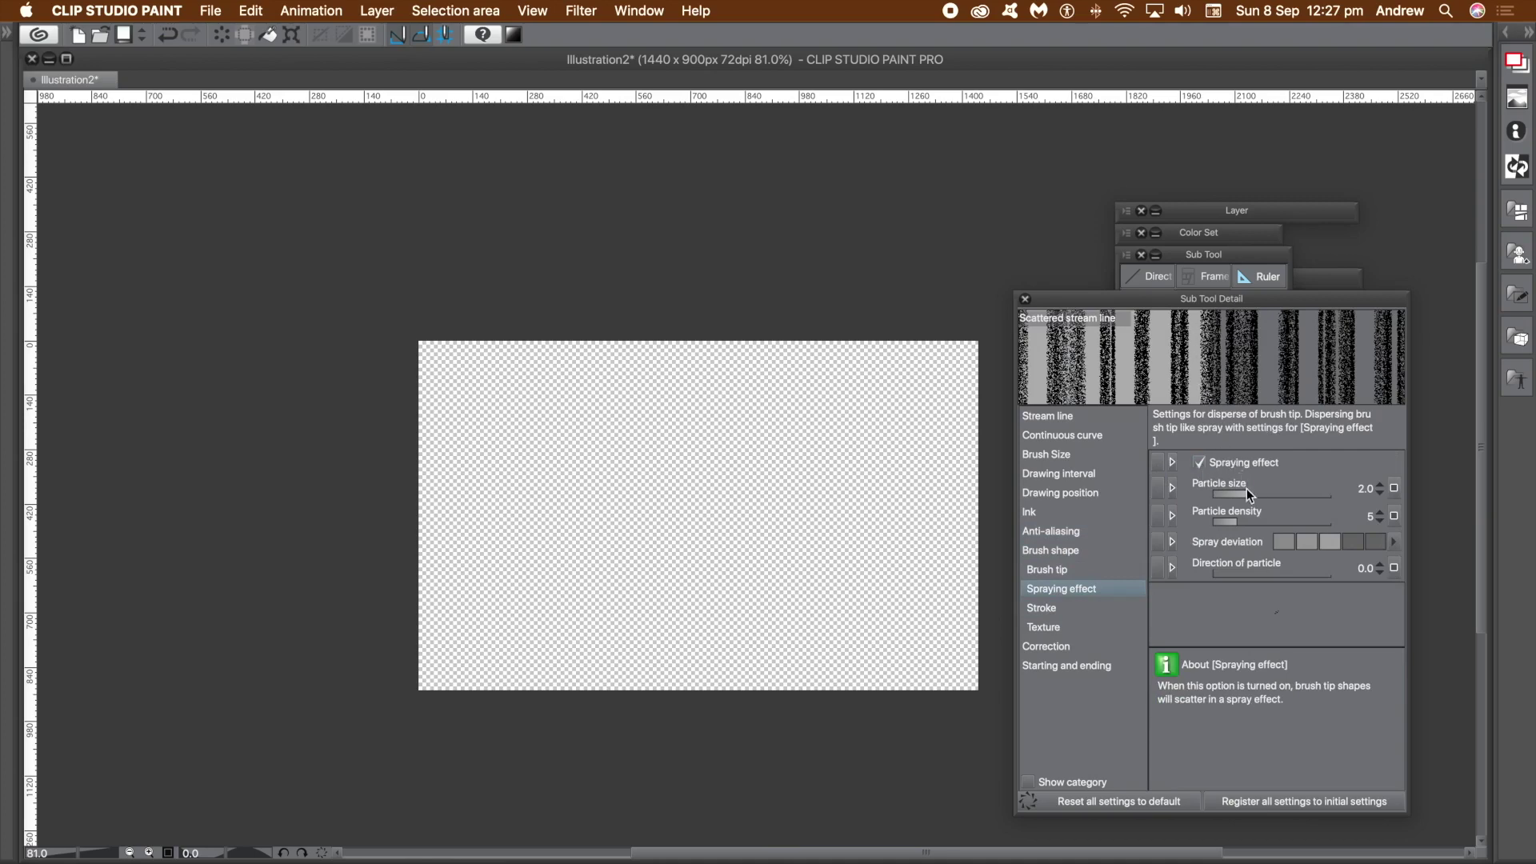
mouse_move(1246, 489)
left_mouse_down()
mouse_move(1269, 491)
mouse_move(1245, 493)
mouse_move(1265, 522)
mouse_move(1249, 520)
left_mouse_up()
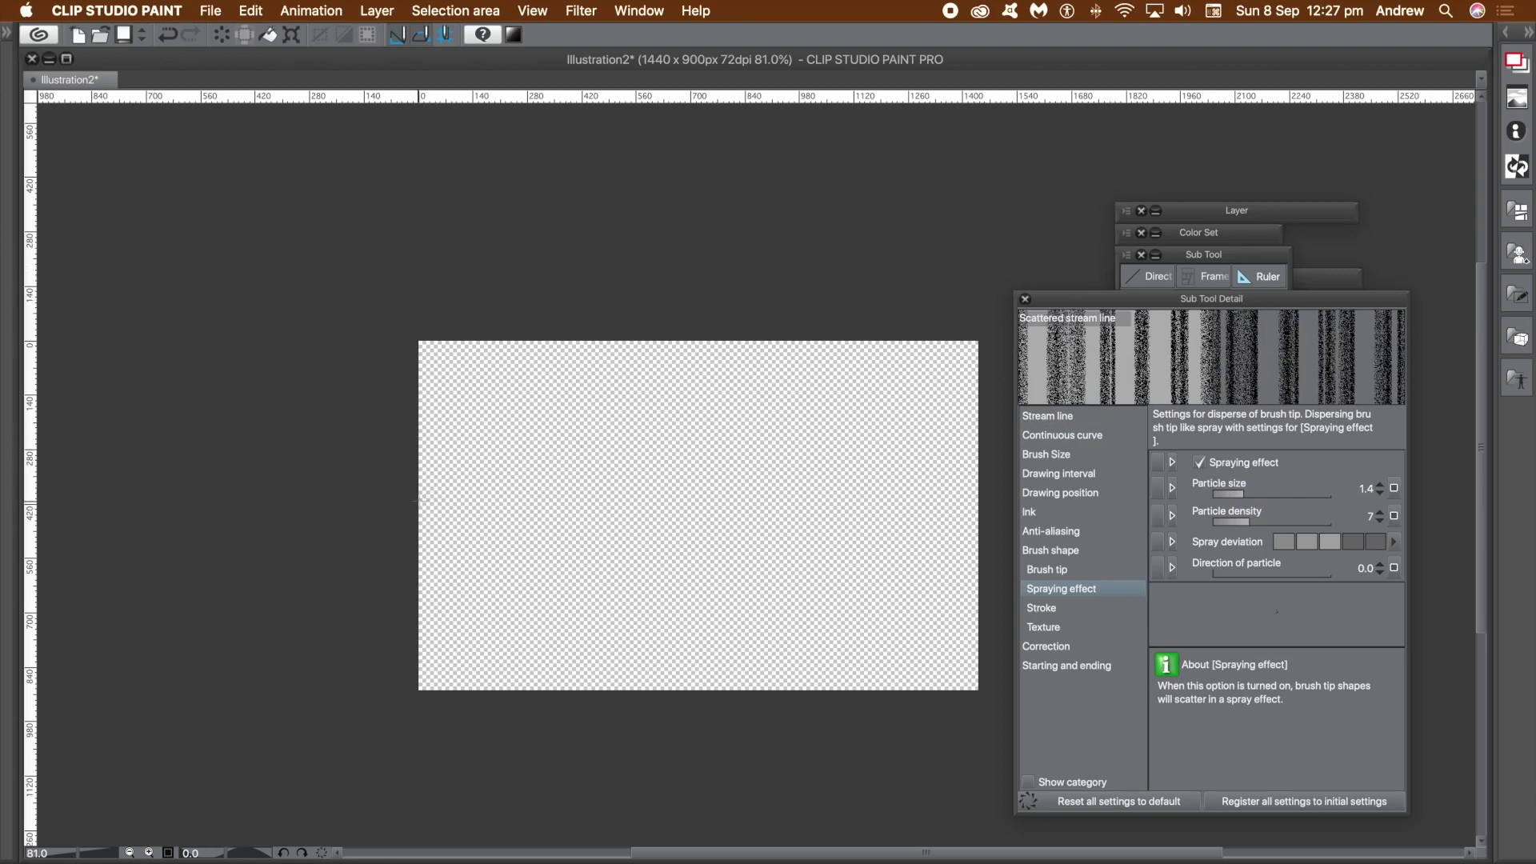
Step: Drag across the canvas to lay down black vertical spray-textured stream lines
left_click_drag(417, 501, 980, 506)
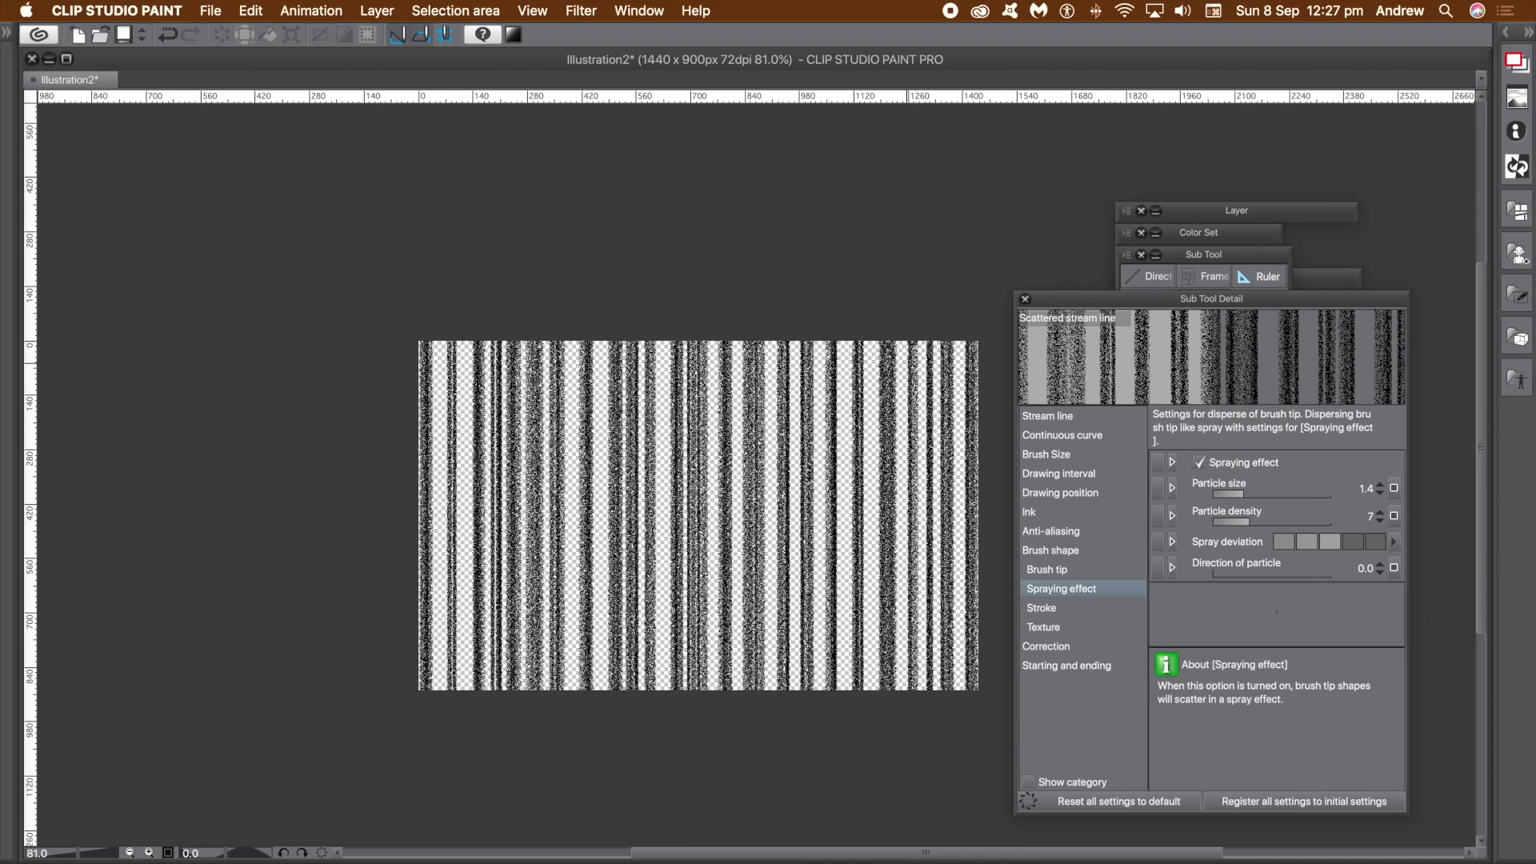
scroll(698, 515, "down", 1)
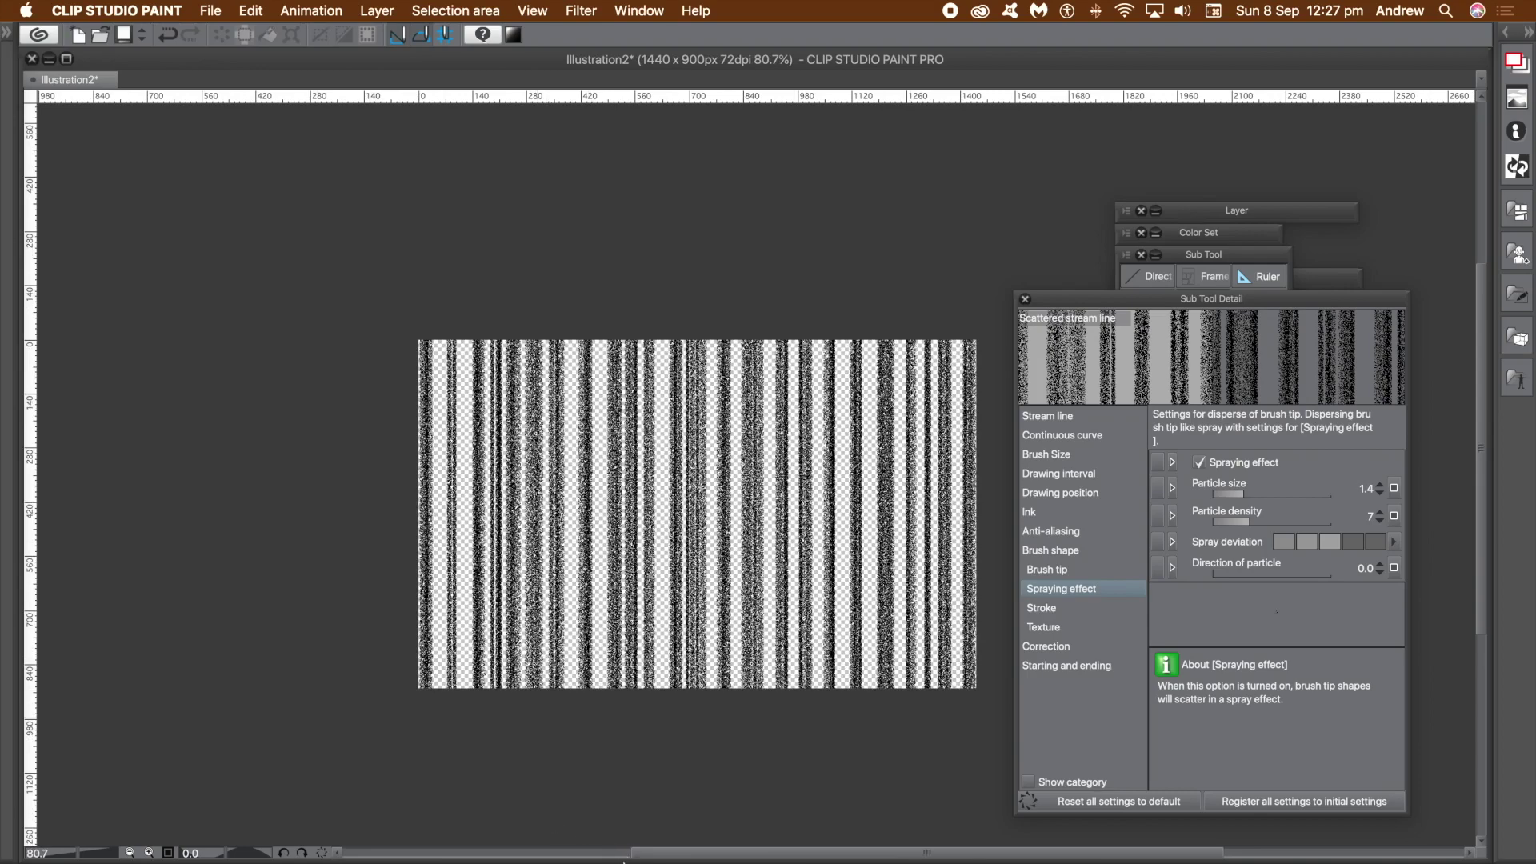
left_click(80, 857)
Step: Zoom to about 117% and try bending the stream line's guide, undoing the trial bends
left_click_drag(79, 856, 82, 857)
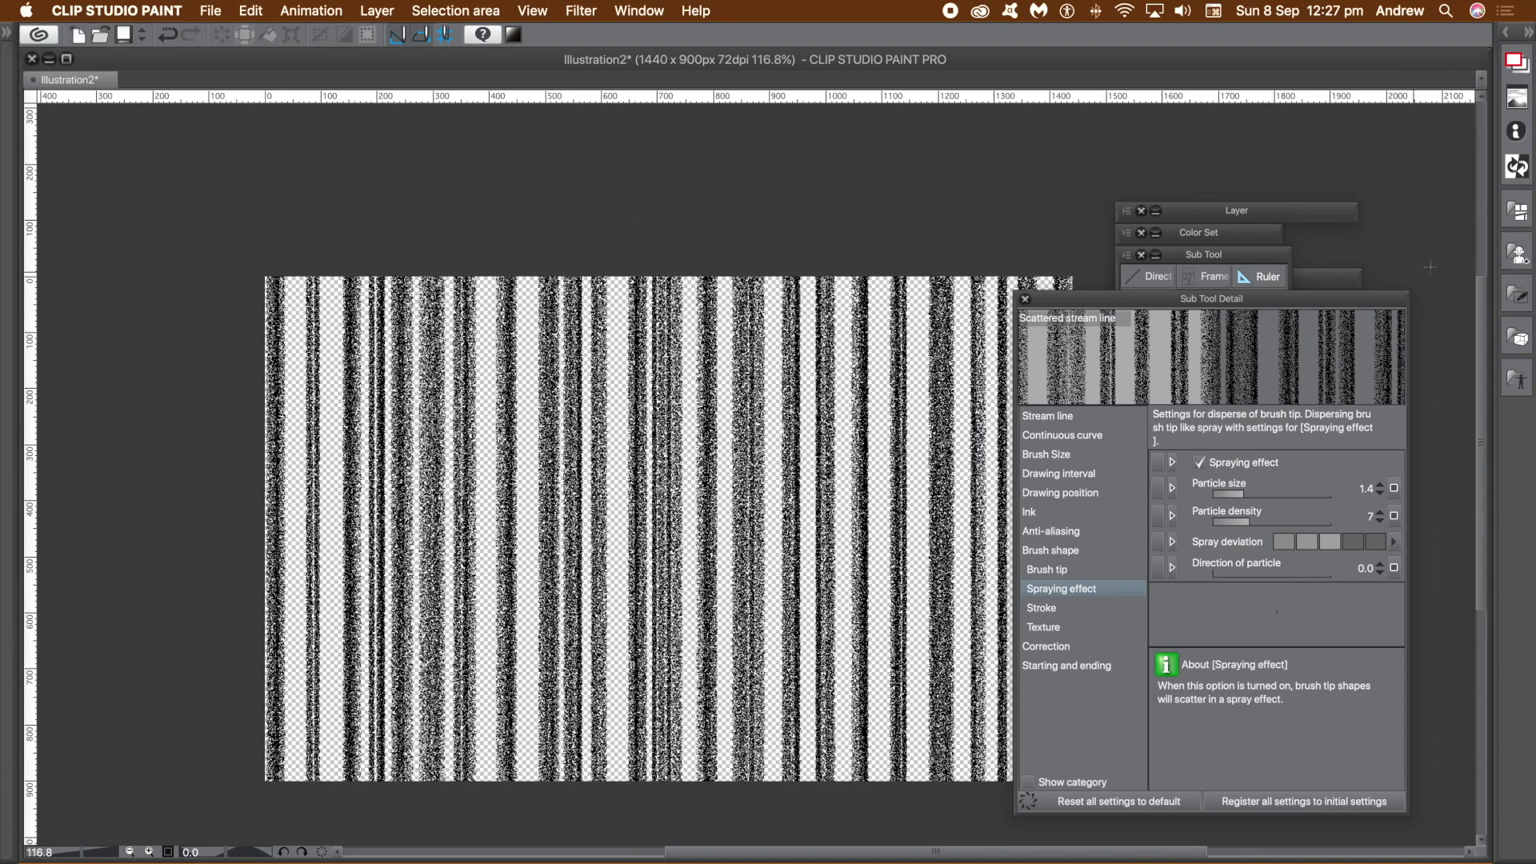
left_click_drag(1123, 300, 1189, 307)
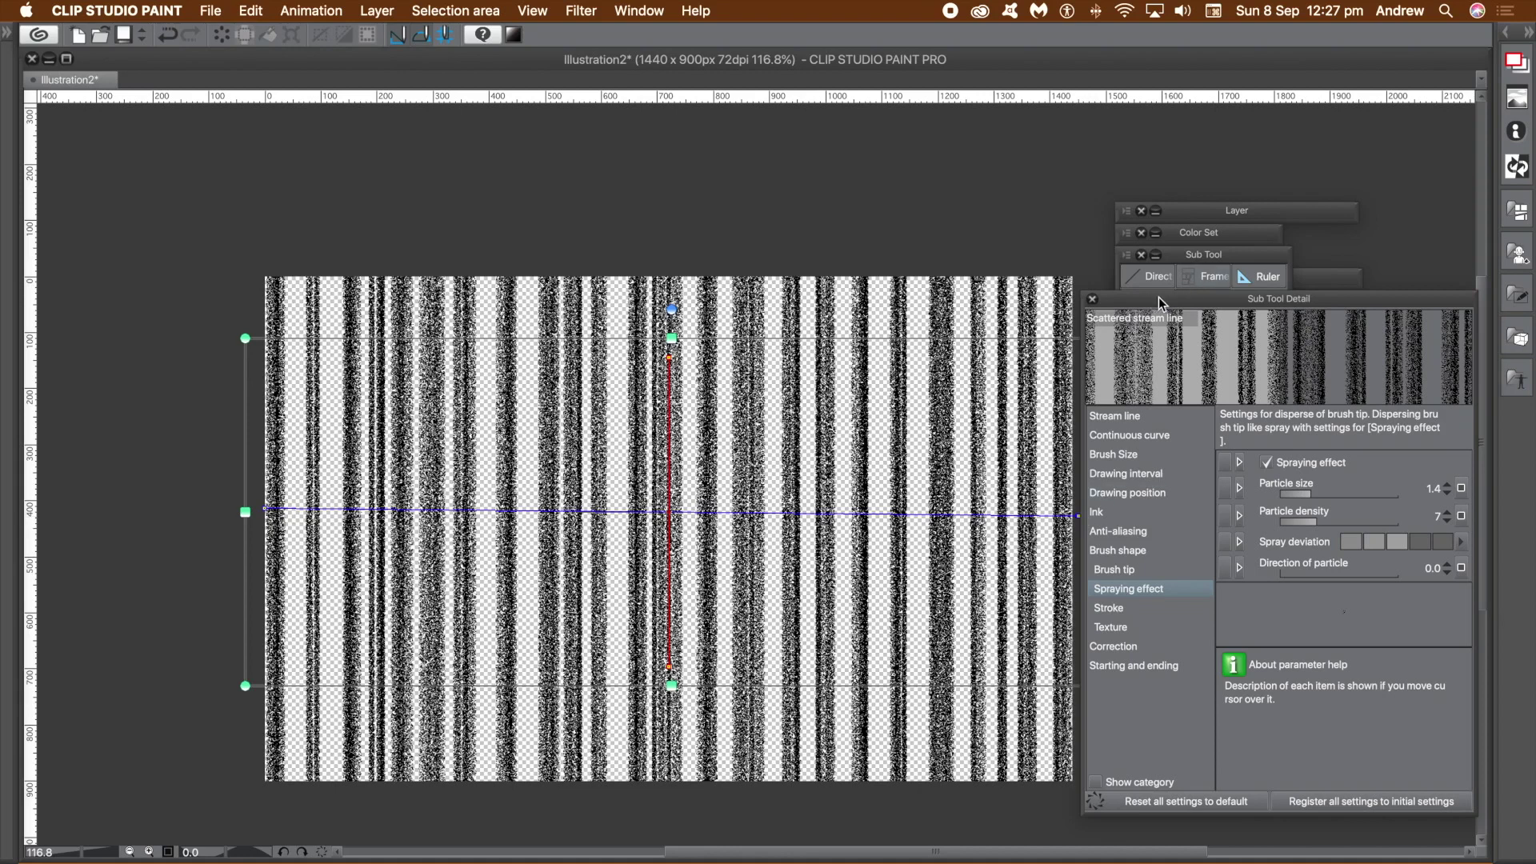
left_click_drag(1158, 300, 1187, 299)
left_click(1060, 506)
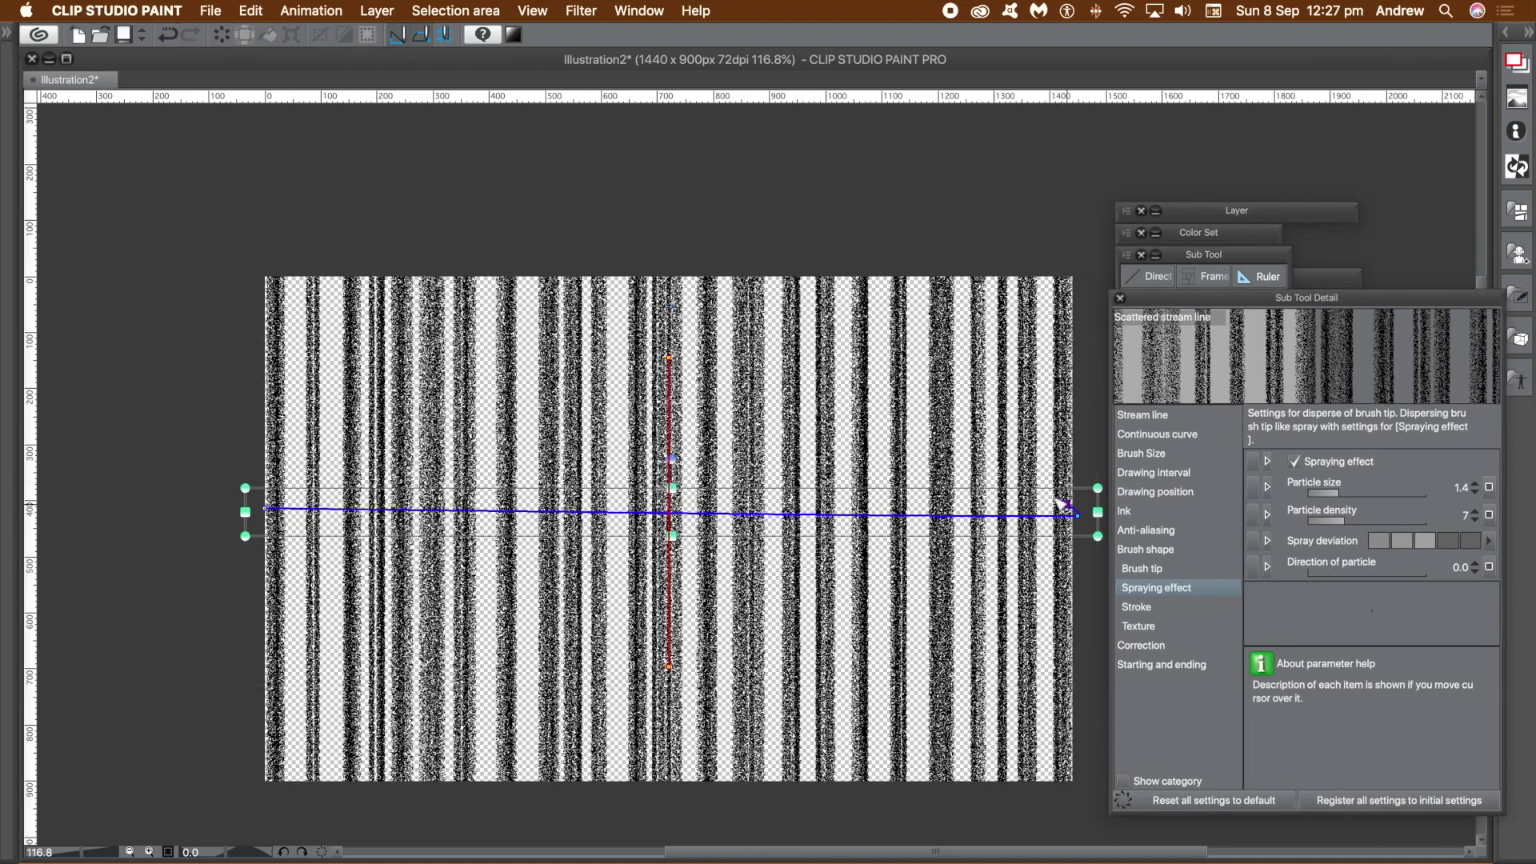
left_click_drag(1060, 506, 937, 344)
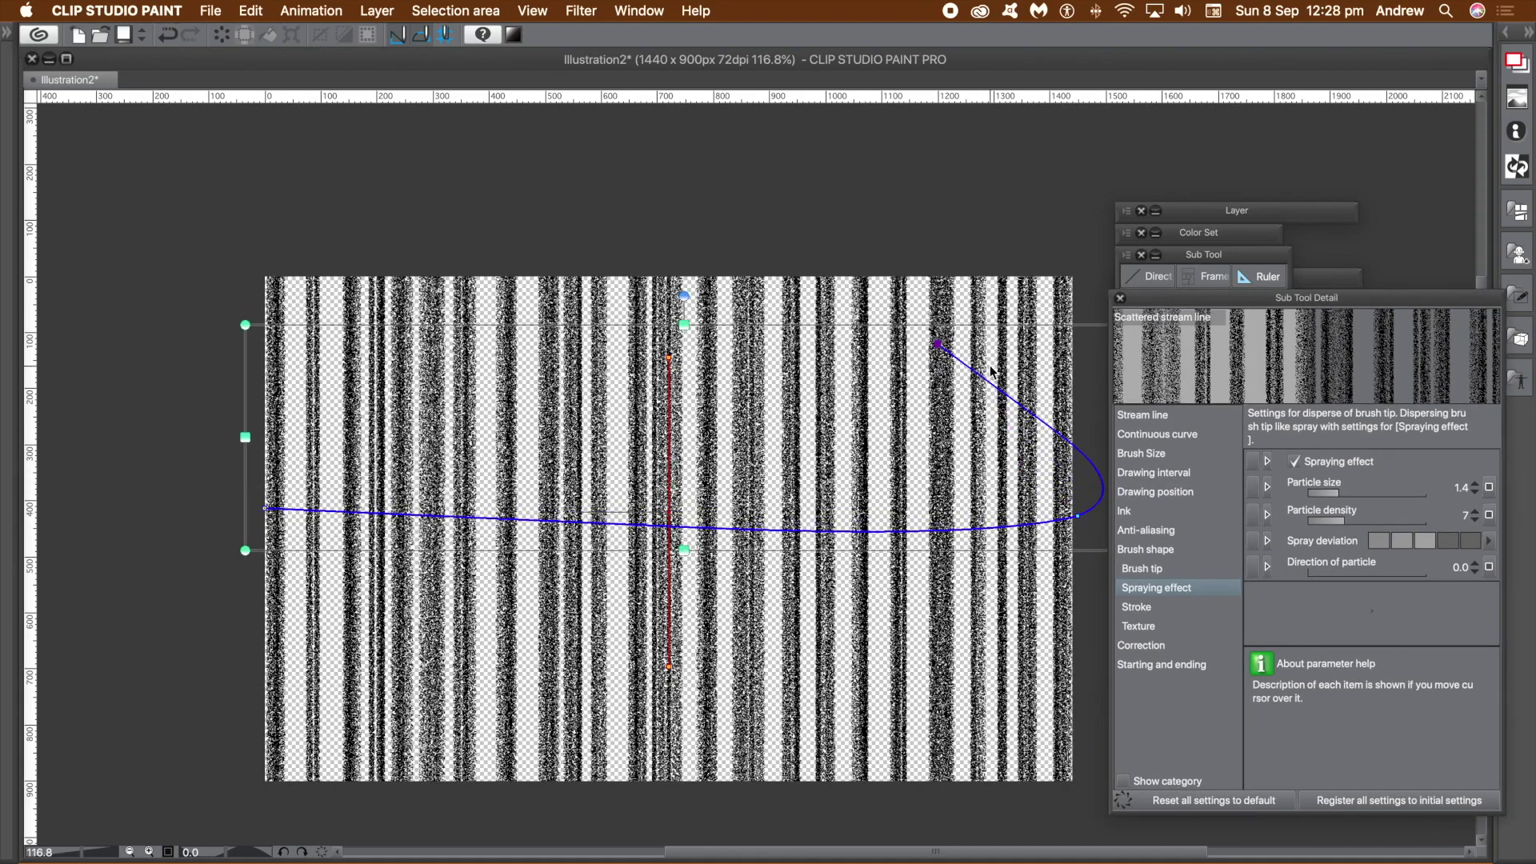
key("super+z")
key("super+z")
key("super+z")
key("super+z")
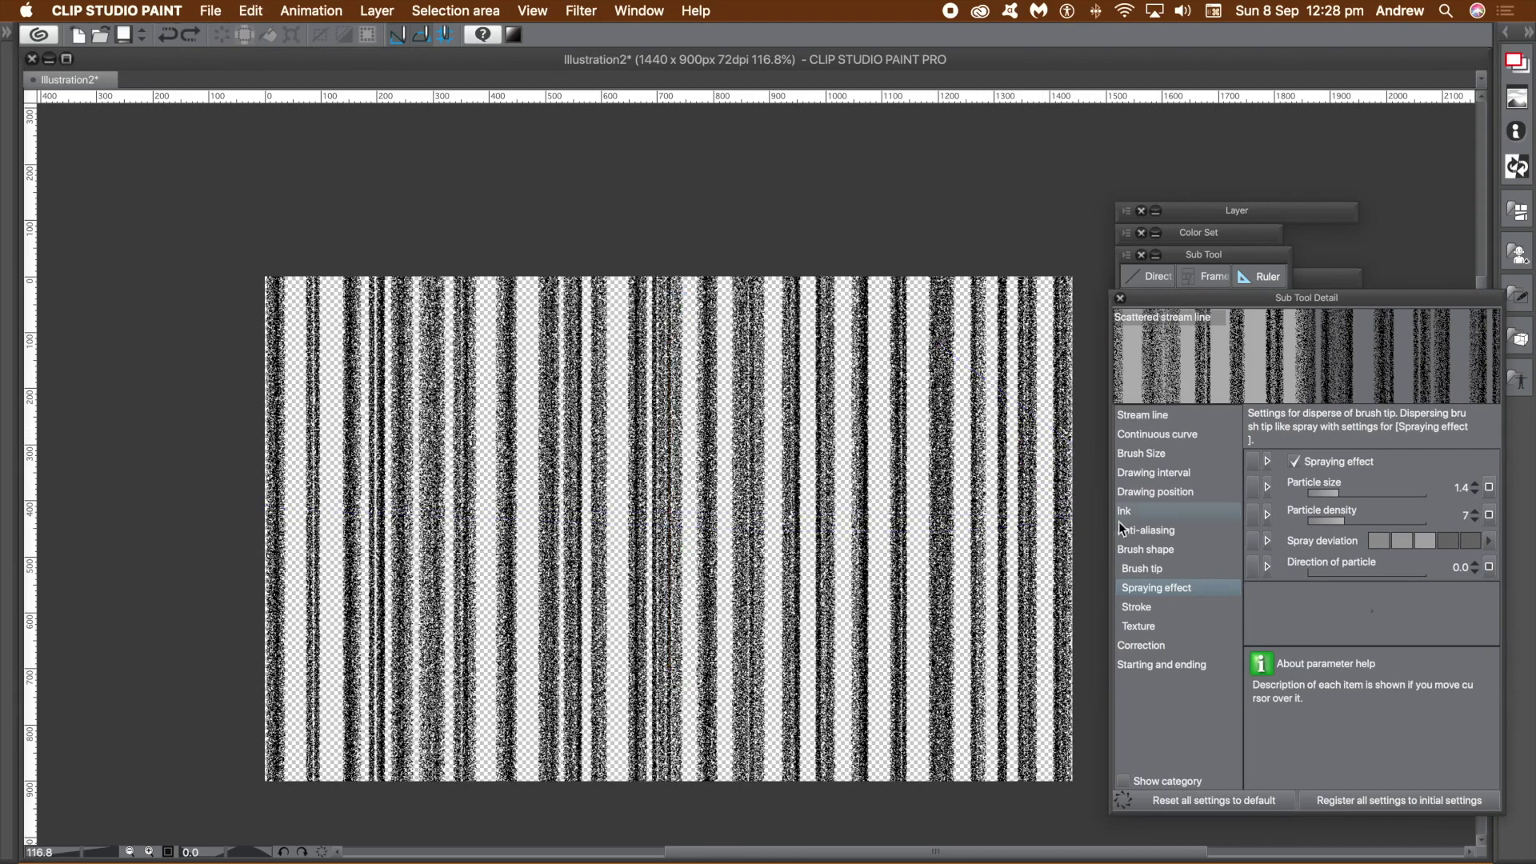
key("super+shift+z")
key("super+shift+z")
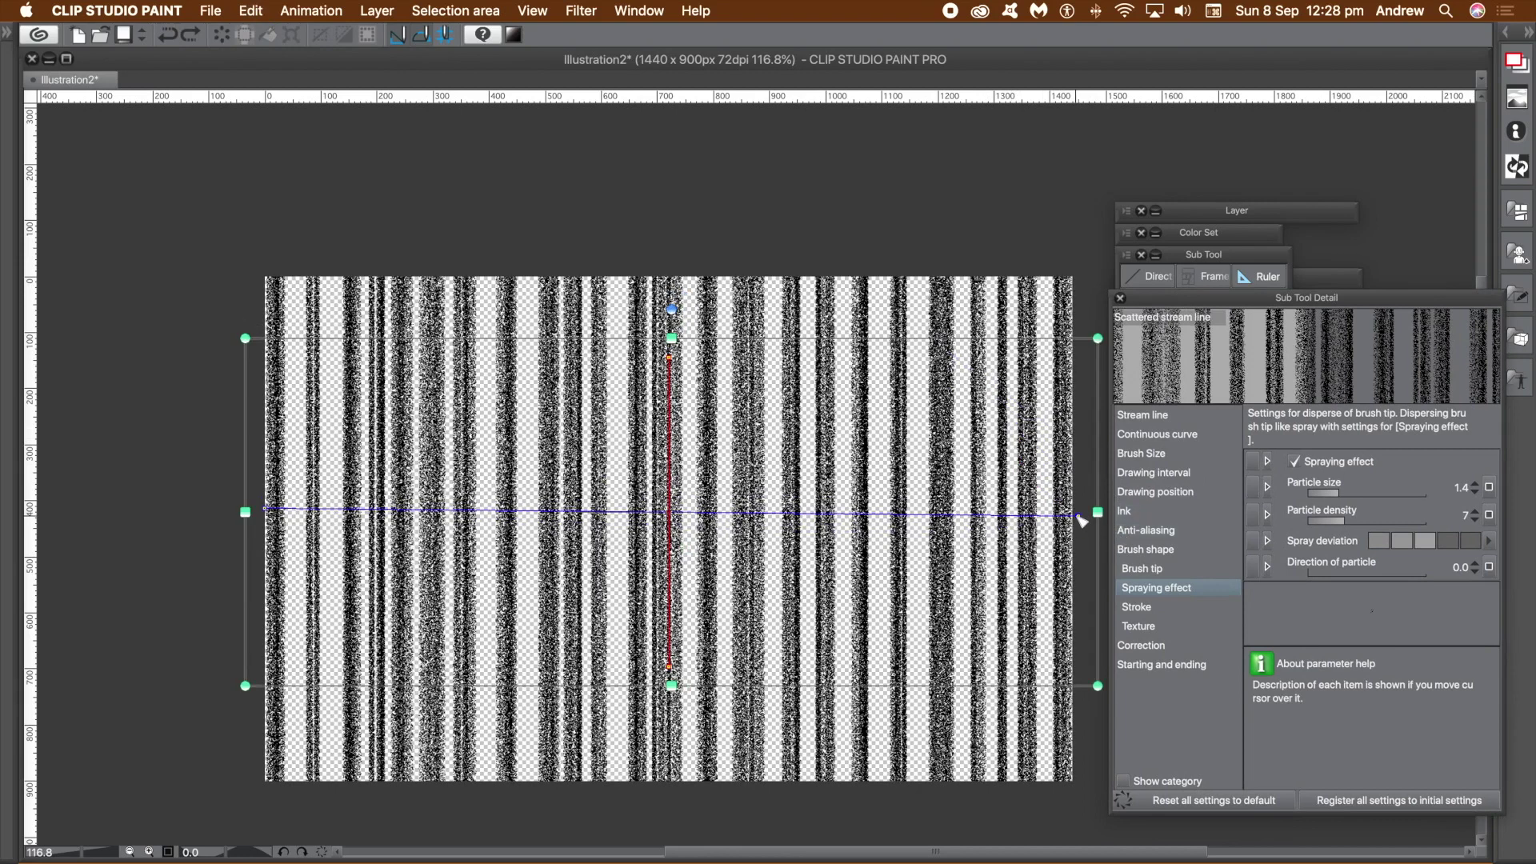
left_click_drag(1080, 516, 980, 632)
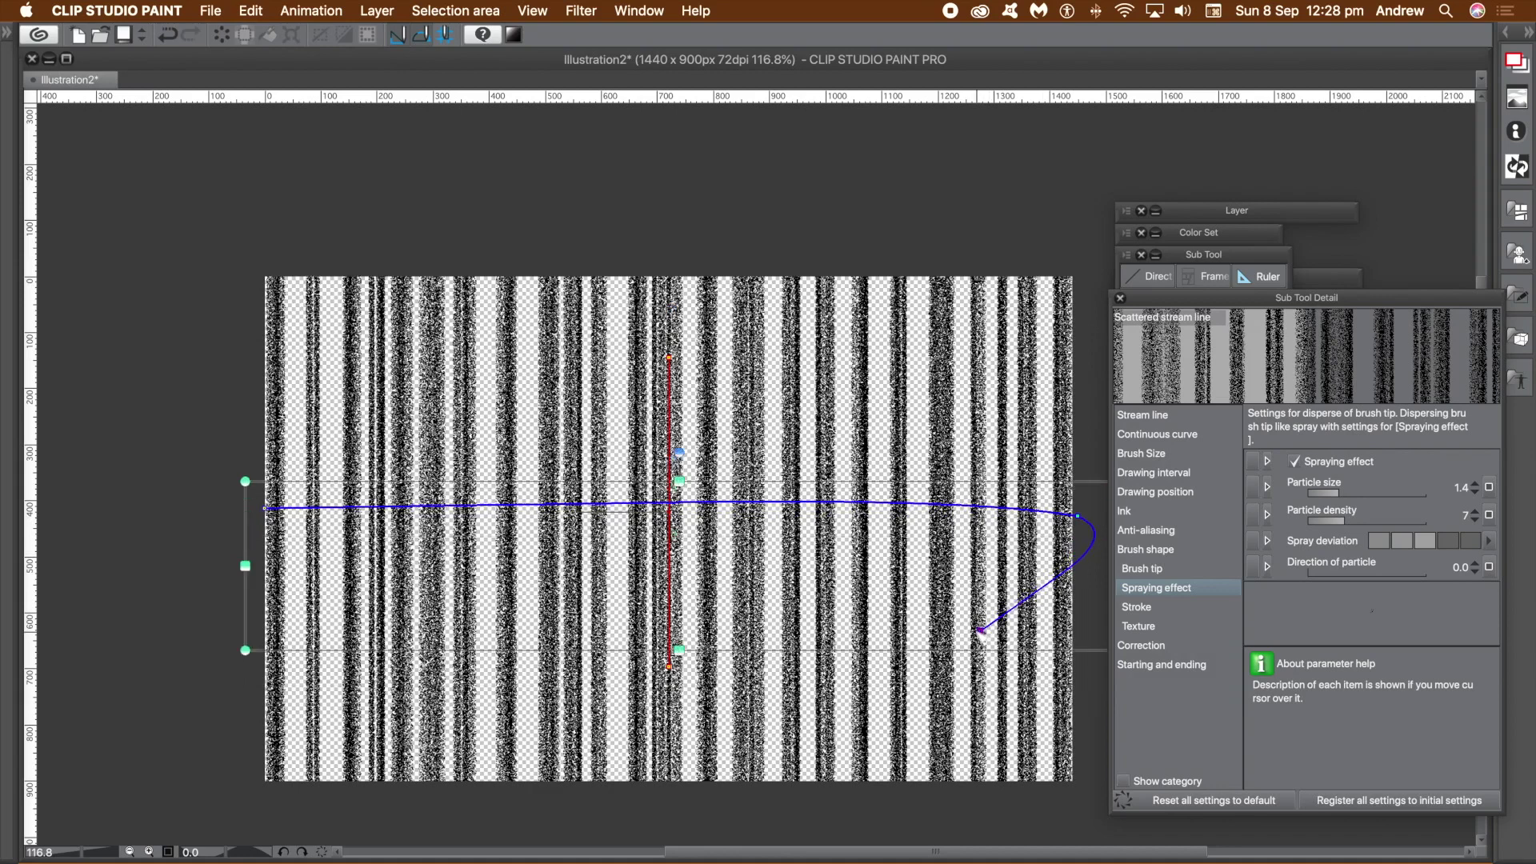
key("super+z")
key("super+z")
key("super+z")
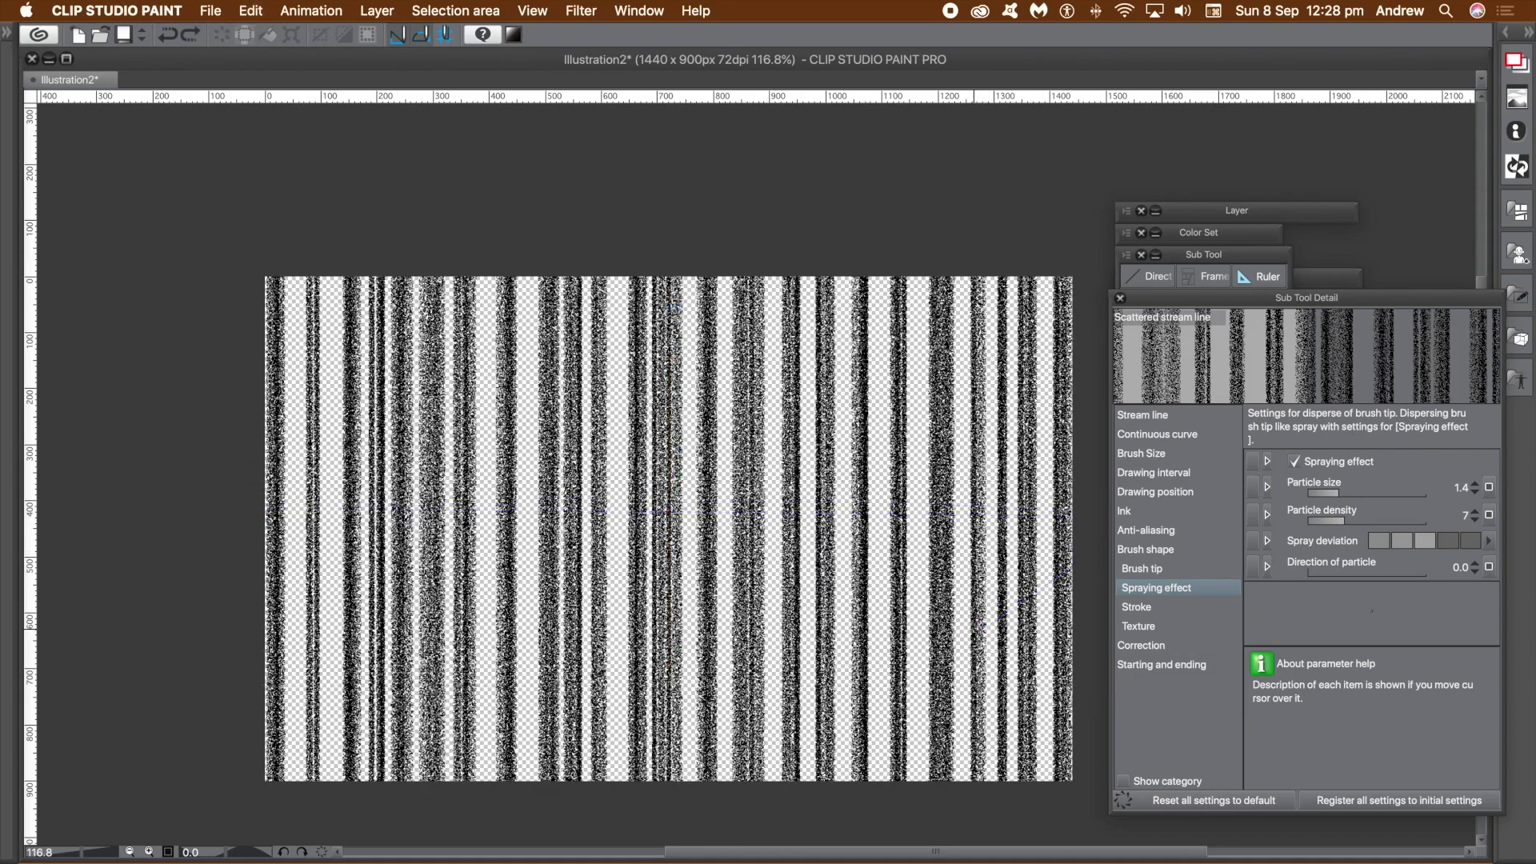
key("super+shift+z")
key("super+shift+z")
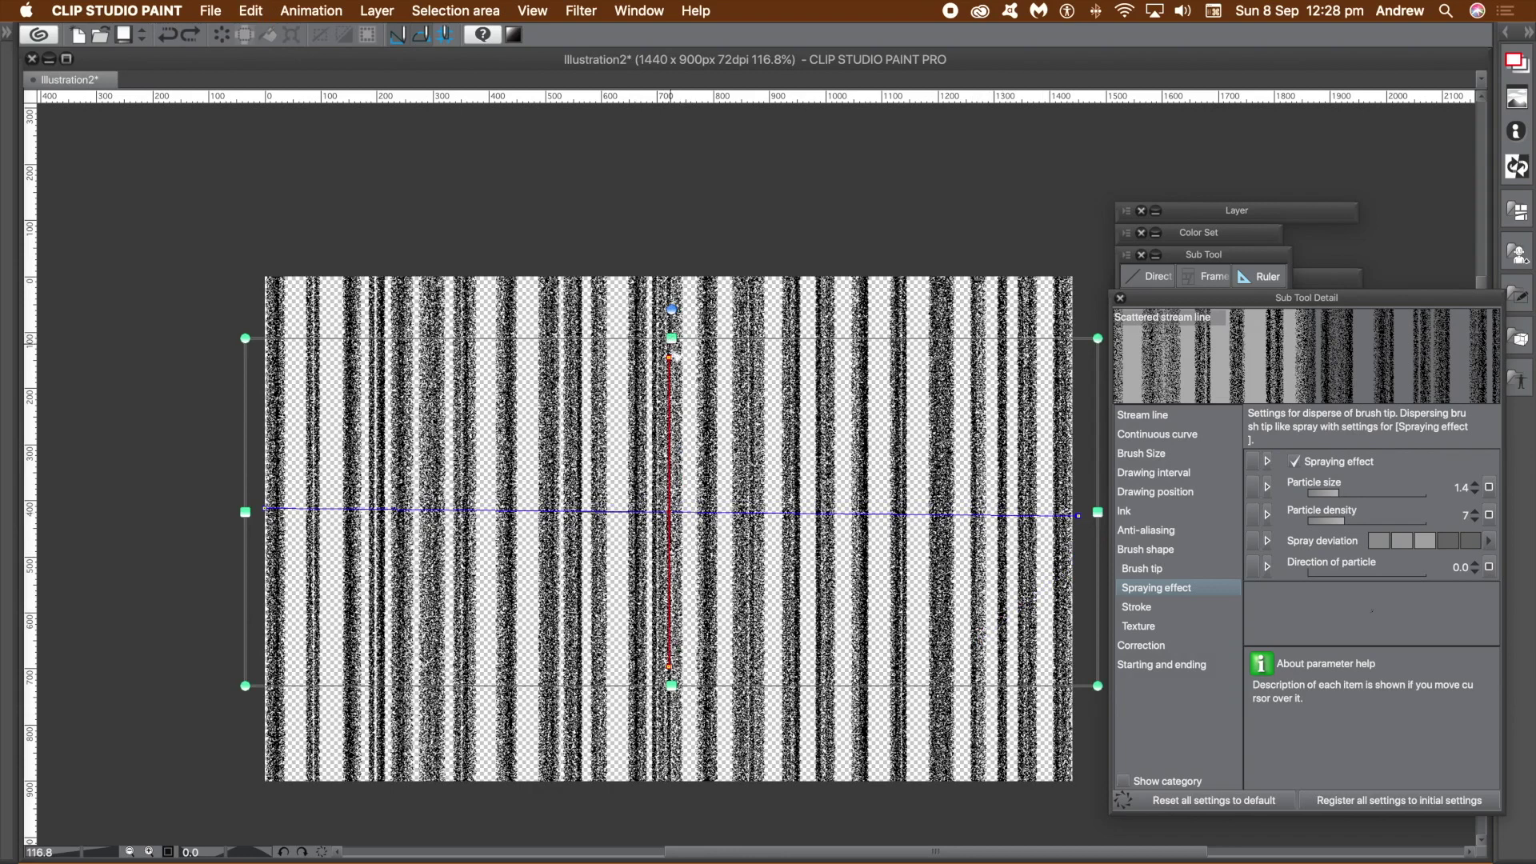
Step: Curve the stream line's guide, adjusting its top end and stretching it taller
mouse_move(671, 357)
left_mouse_down()
mouse_move(709, 346)
mouse_move(801, 387)
mouse_move(1012, 367)
left_mouse_up()
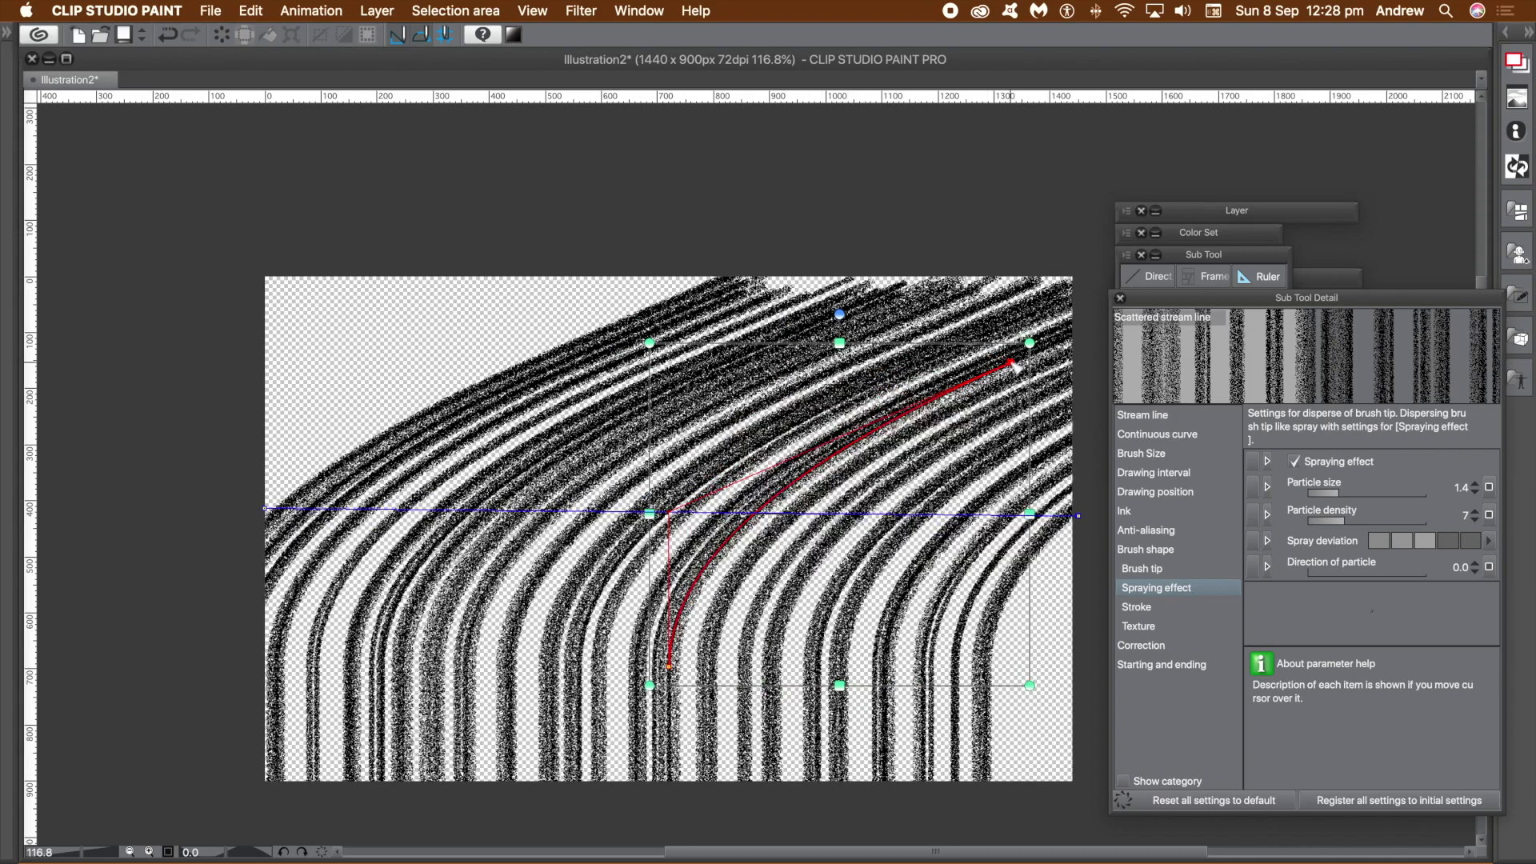
left_click_drag(1014, 366, 1063, 345)
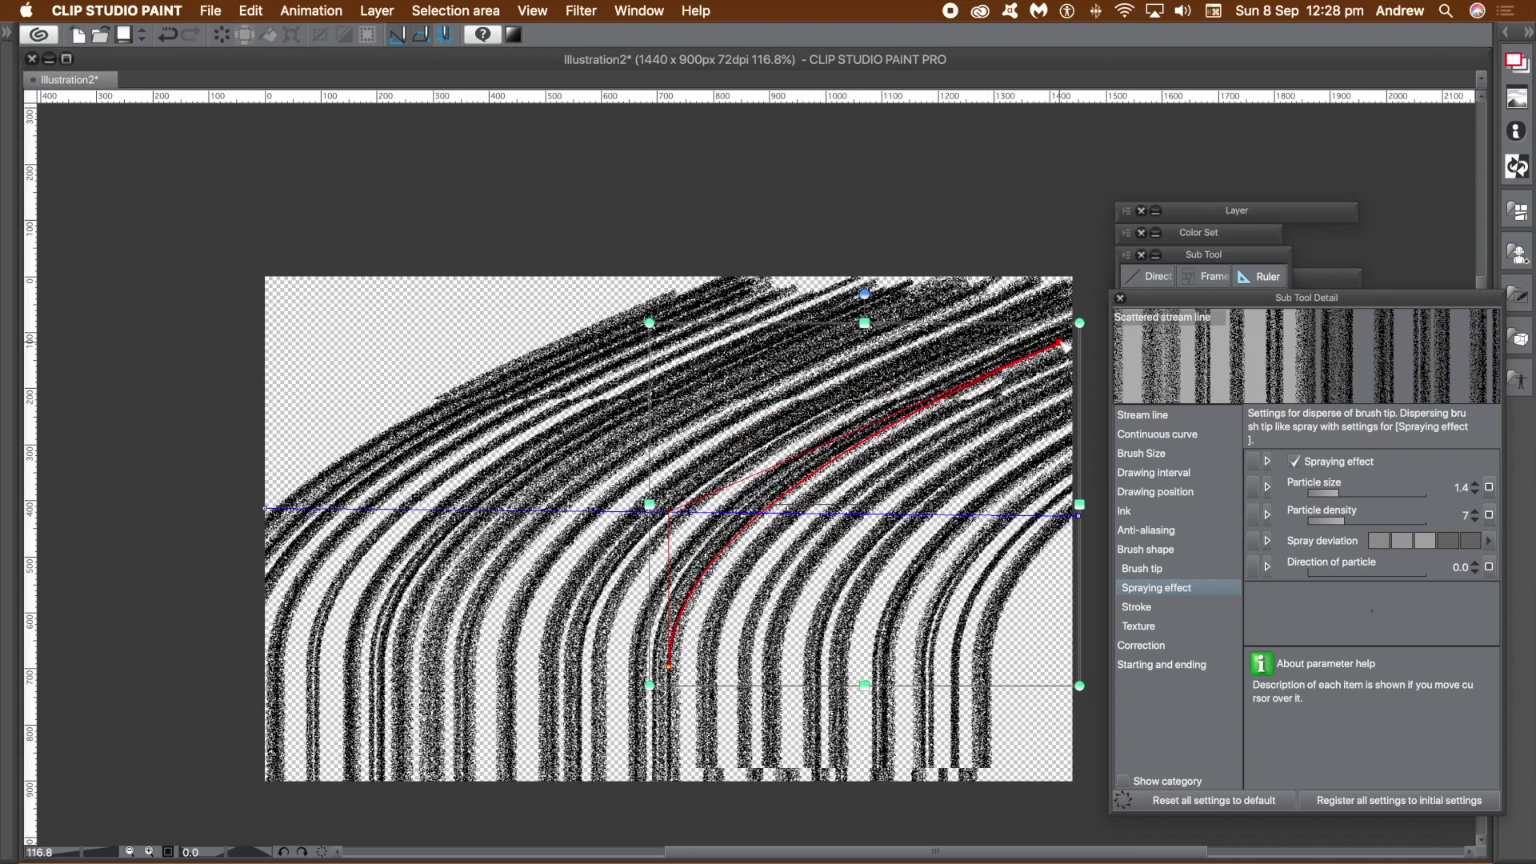
left_click(1085, 688)
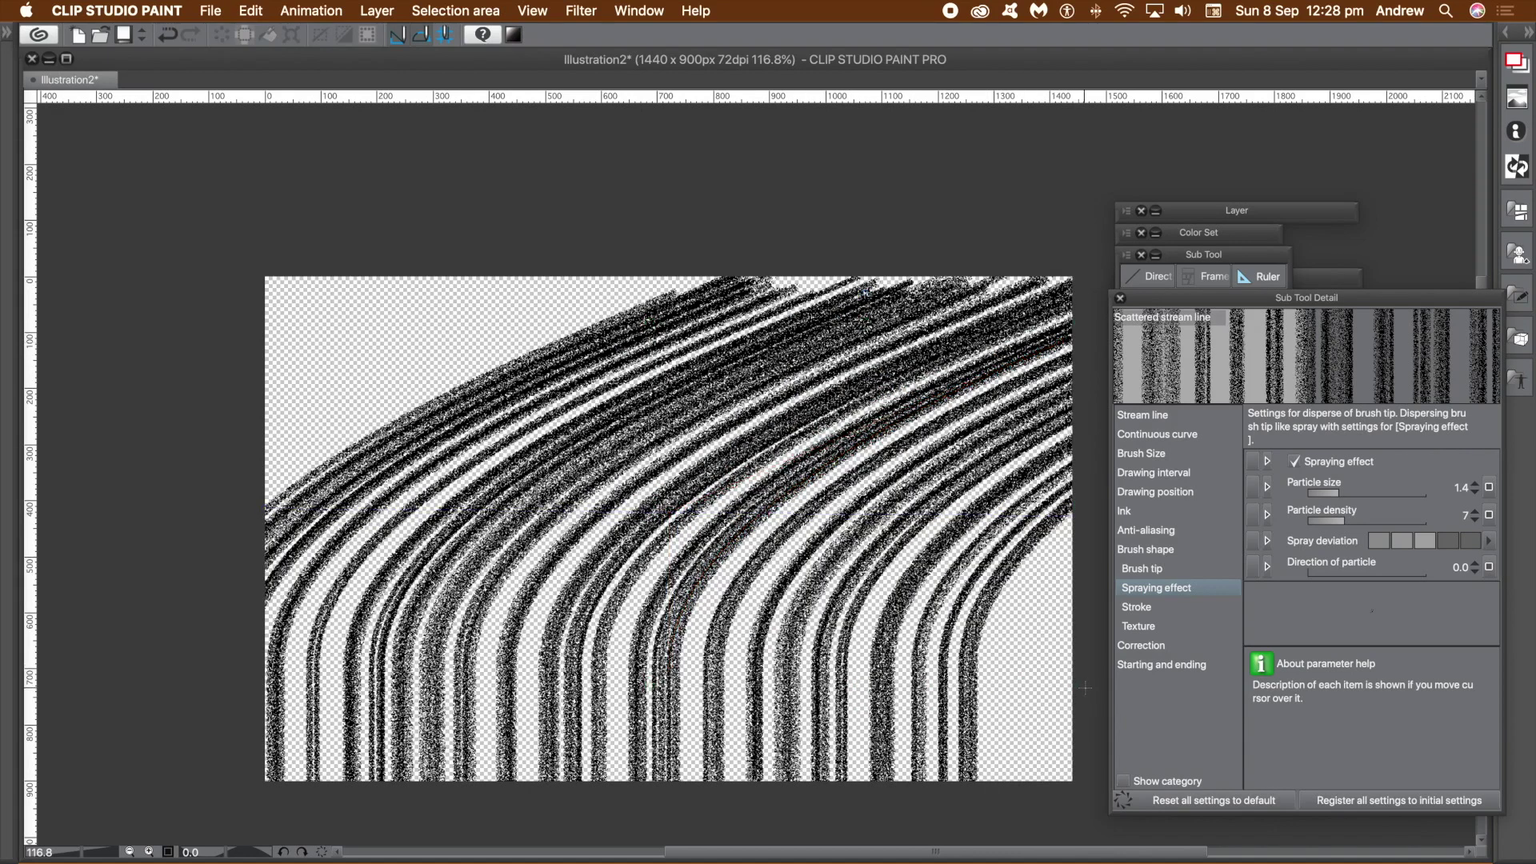
left_click_drag(1060, 346, 940, 340)
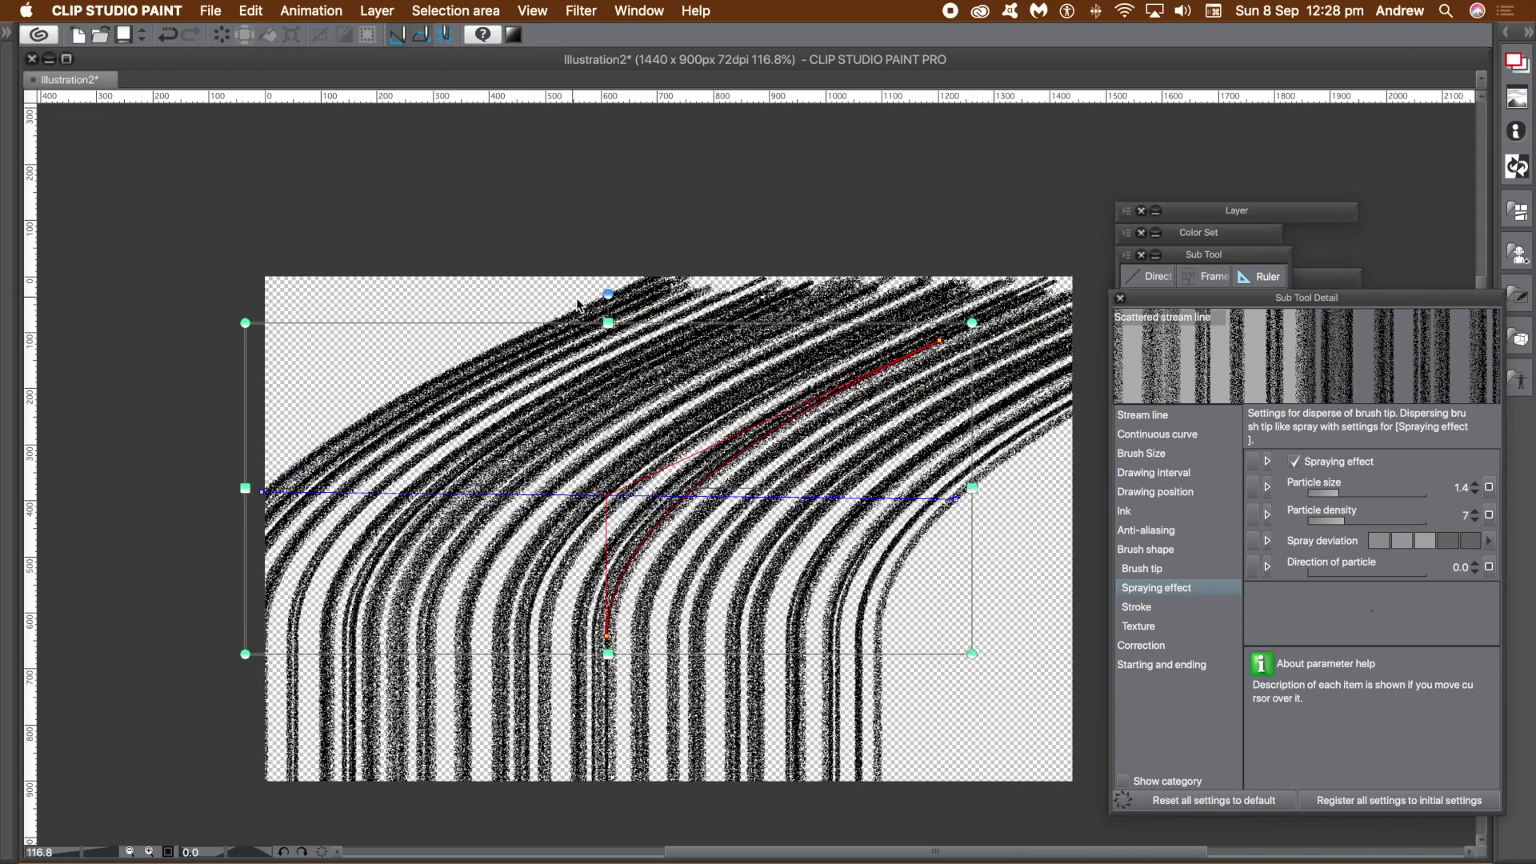
left_click_drag(608, 322, 610, 268)
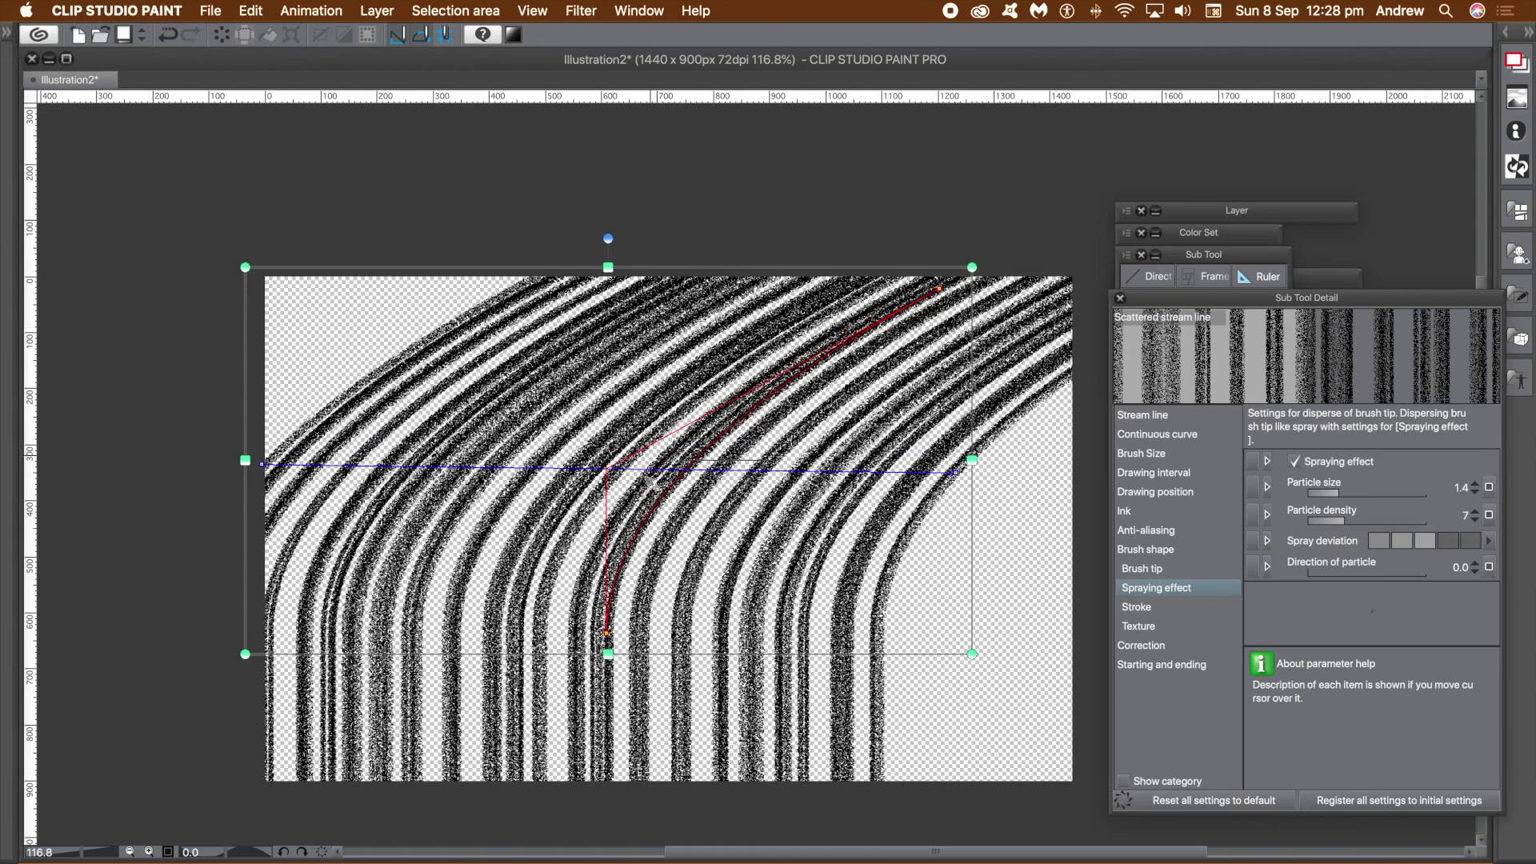
Step: Drag the curve's bottom end to bow the lines into a leftward arc, then deselect
left_click(606, 635)
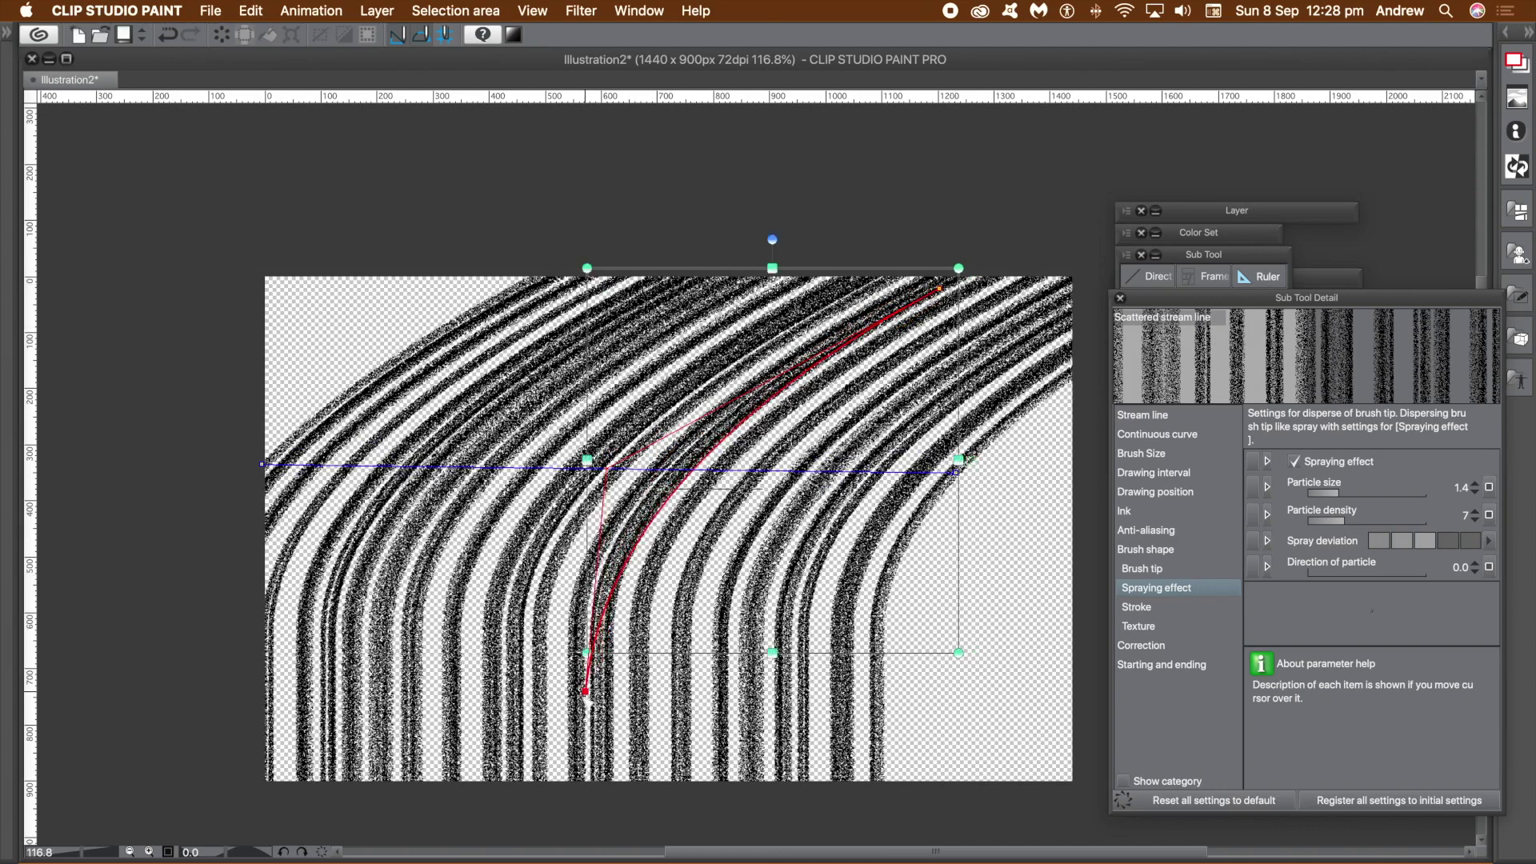
left_click_drag(585, 690, 549, 736)
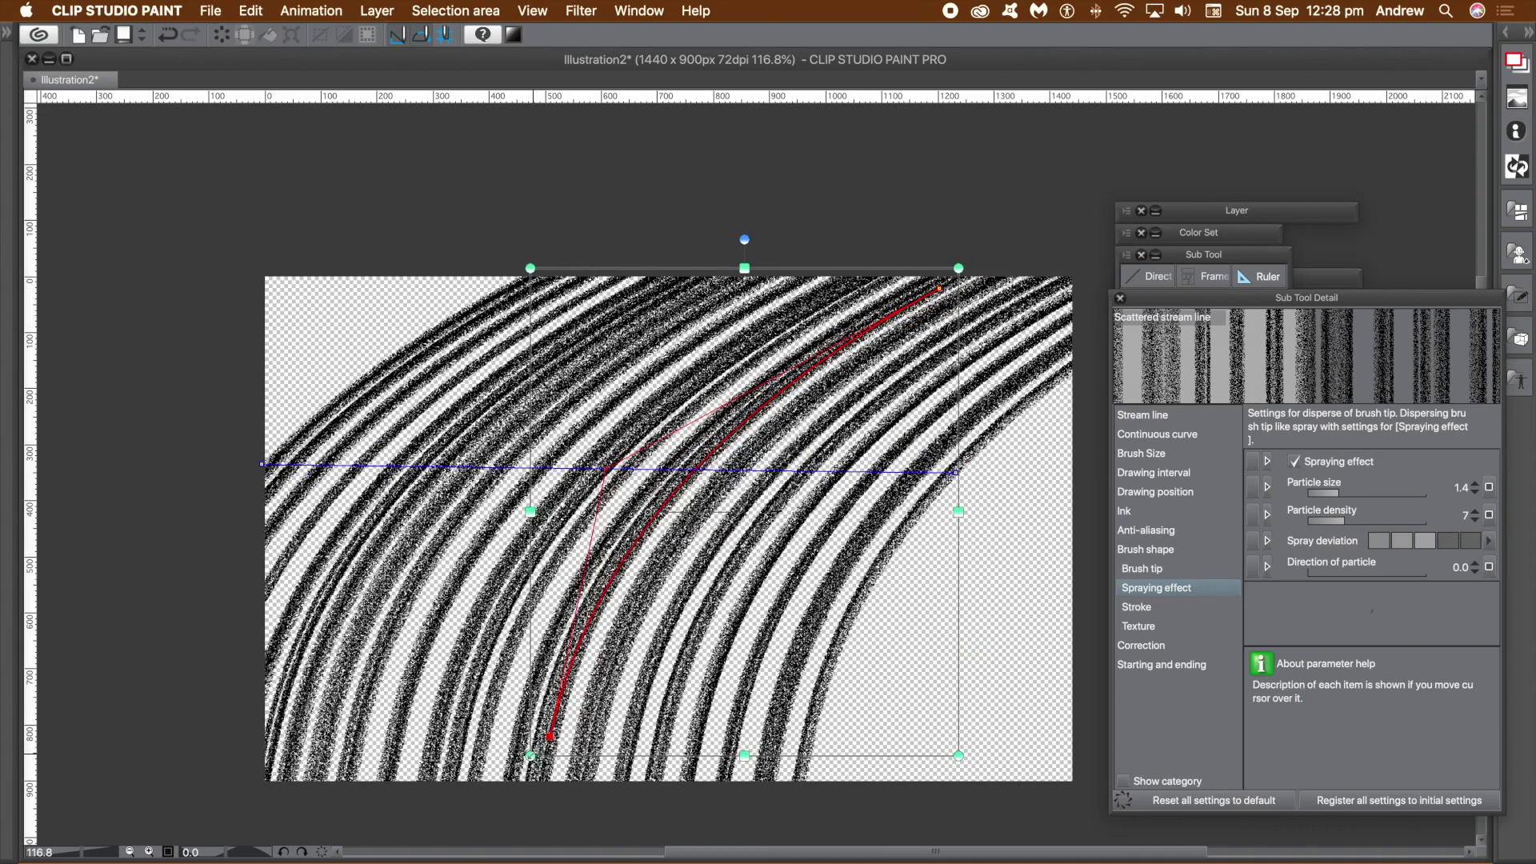
left_click_drag(550, 736, 389, 651)
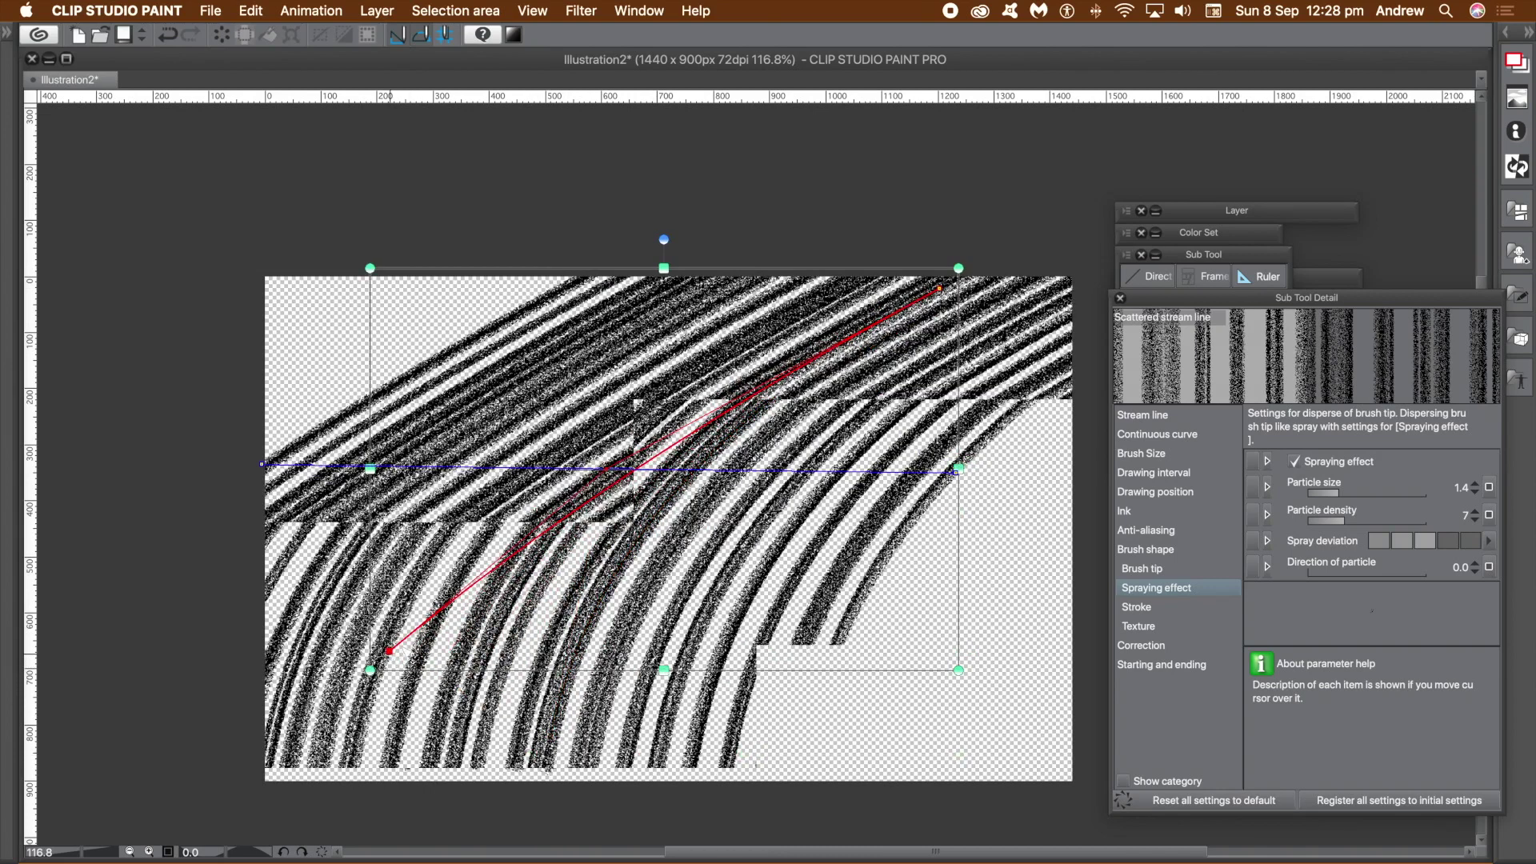
mouse_move(392, 654)
left_mouse_down()
mouse_move(478, 704)
mouse_move(827, 653)
mouse_move(874, 780)
left_mouse_up()
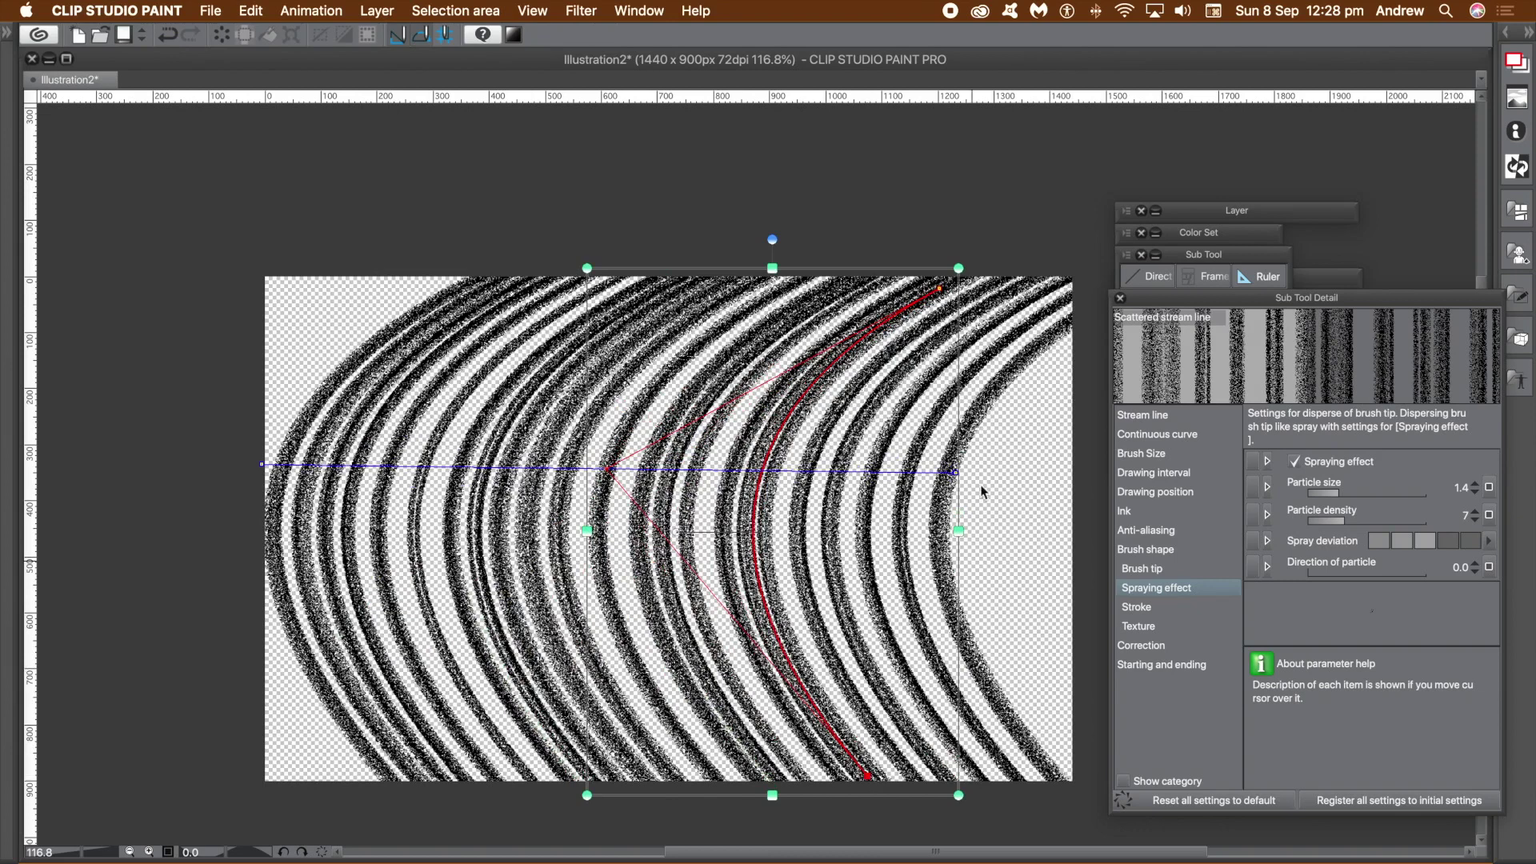
left_click(854, 788)
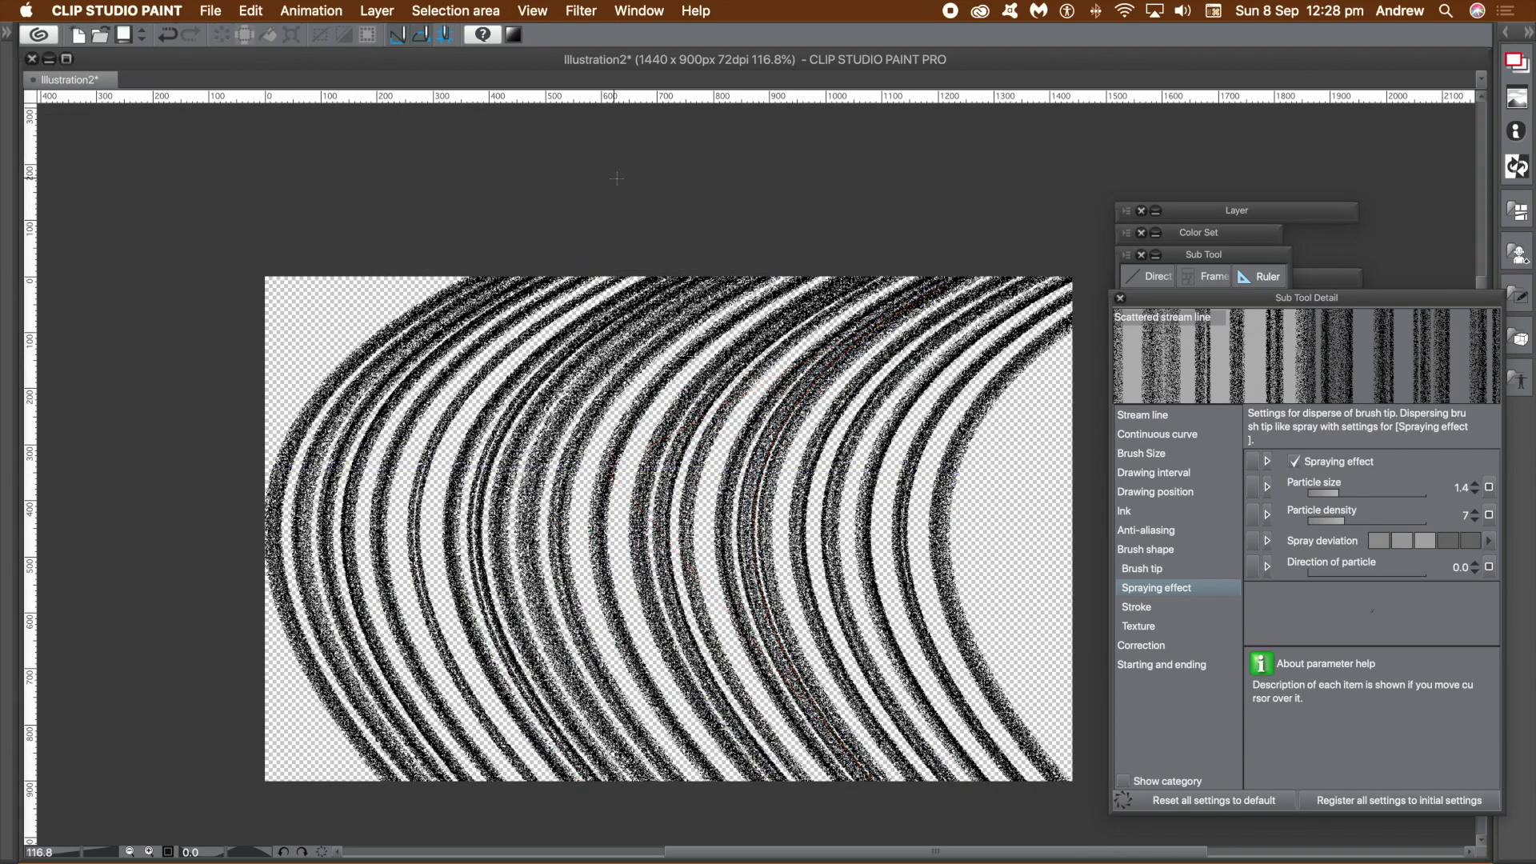
Step: Enable the layer colour effect and set the layer colour to bright green 55DC11
left_click(1244, 214)
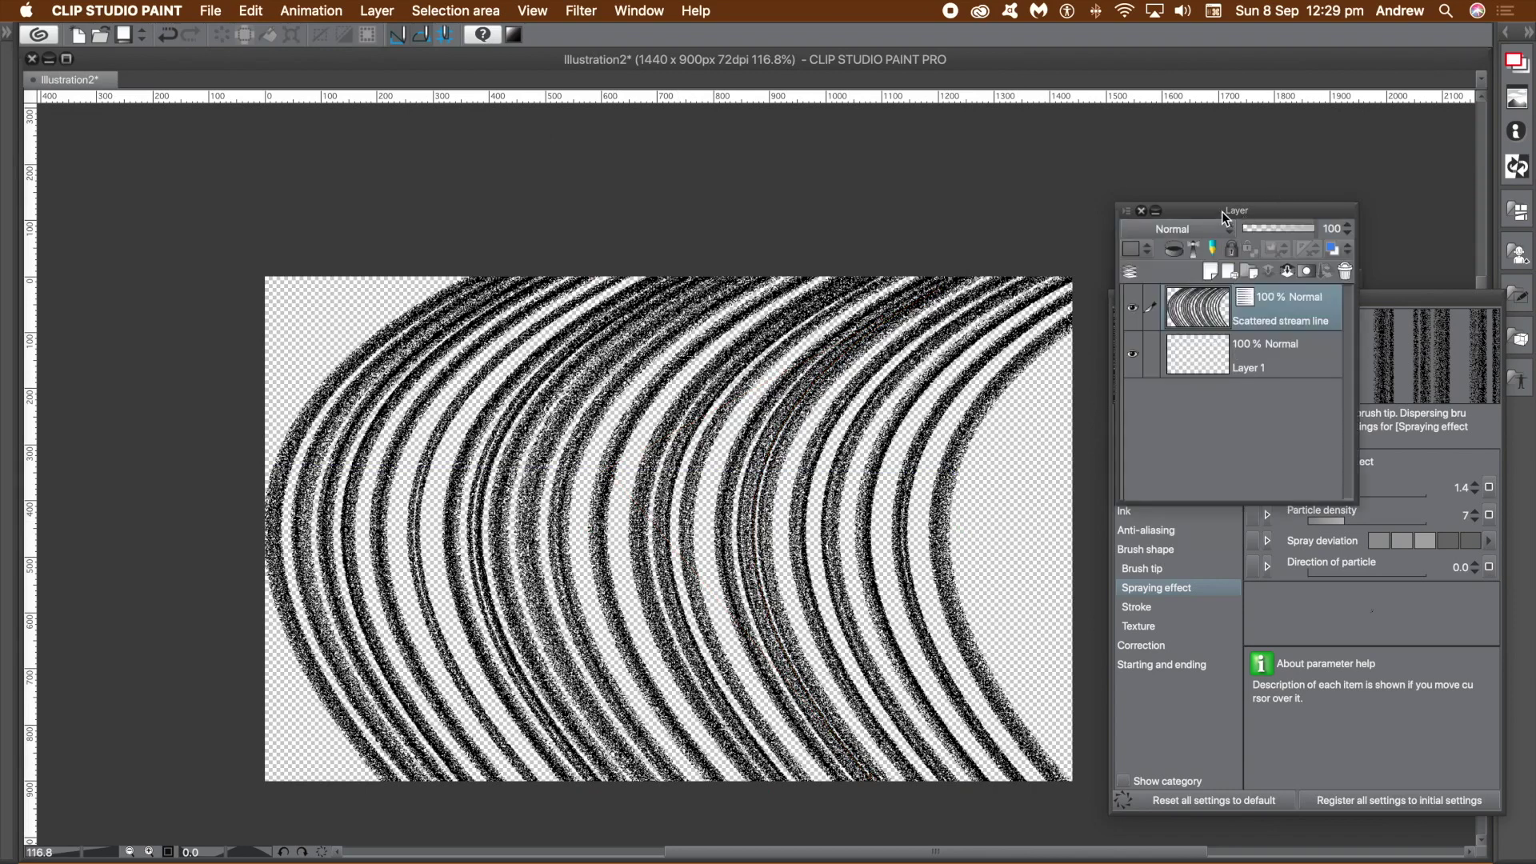
left_click(1222, 211)
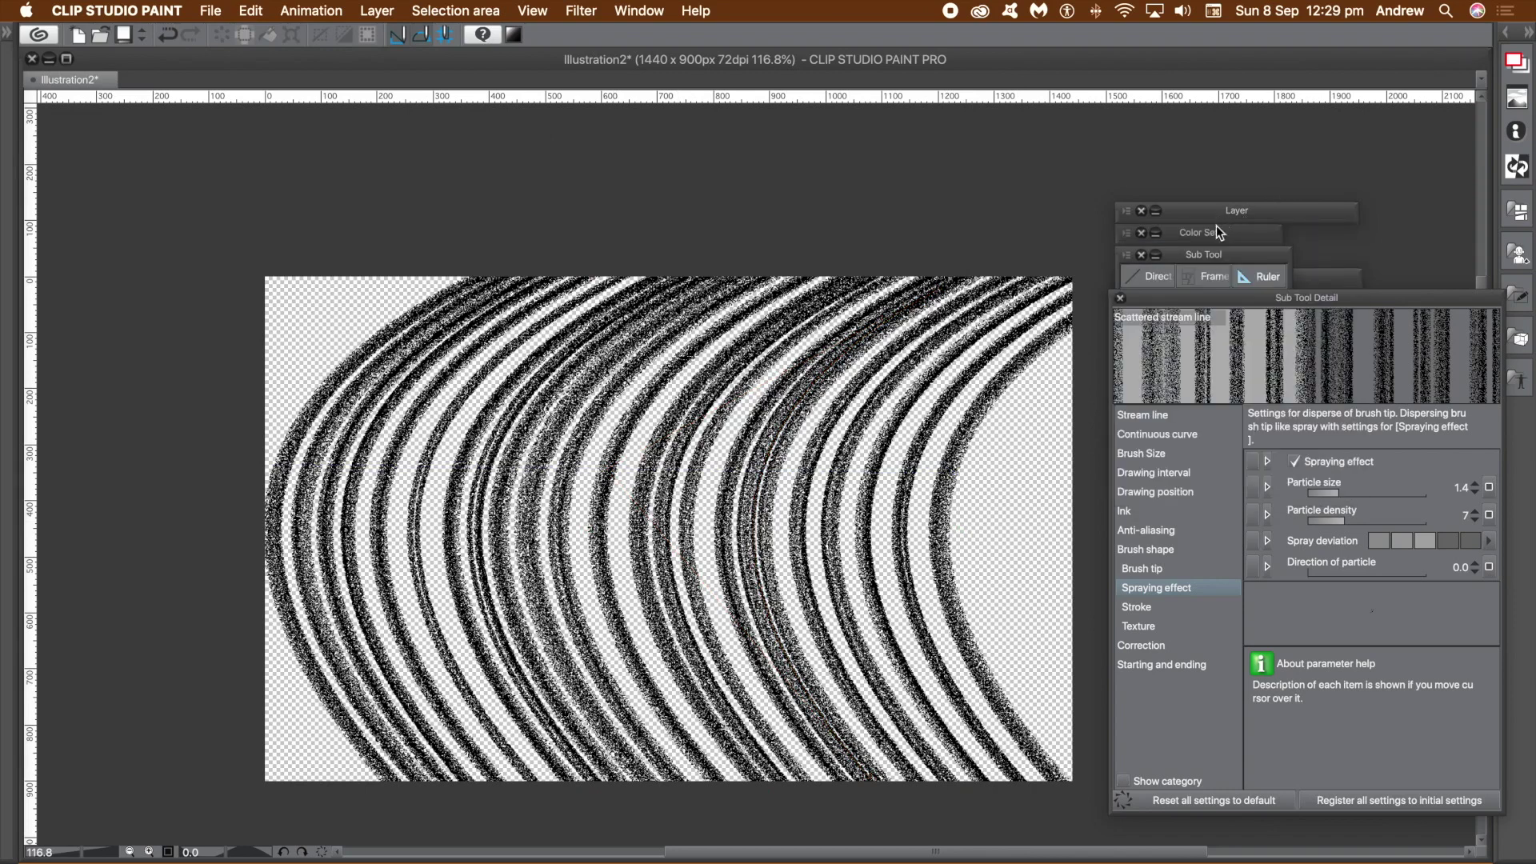
left_click(1211, 255)
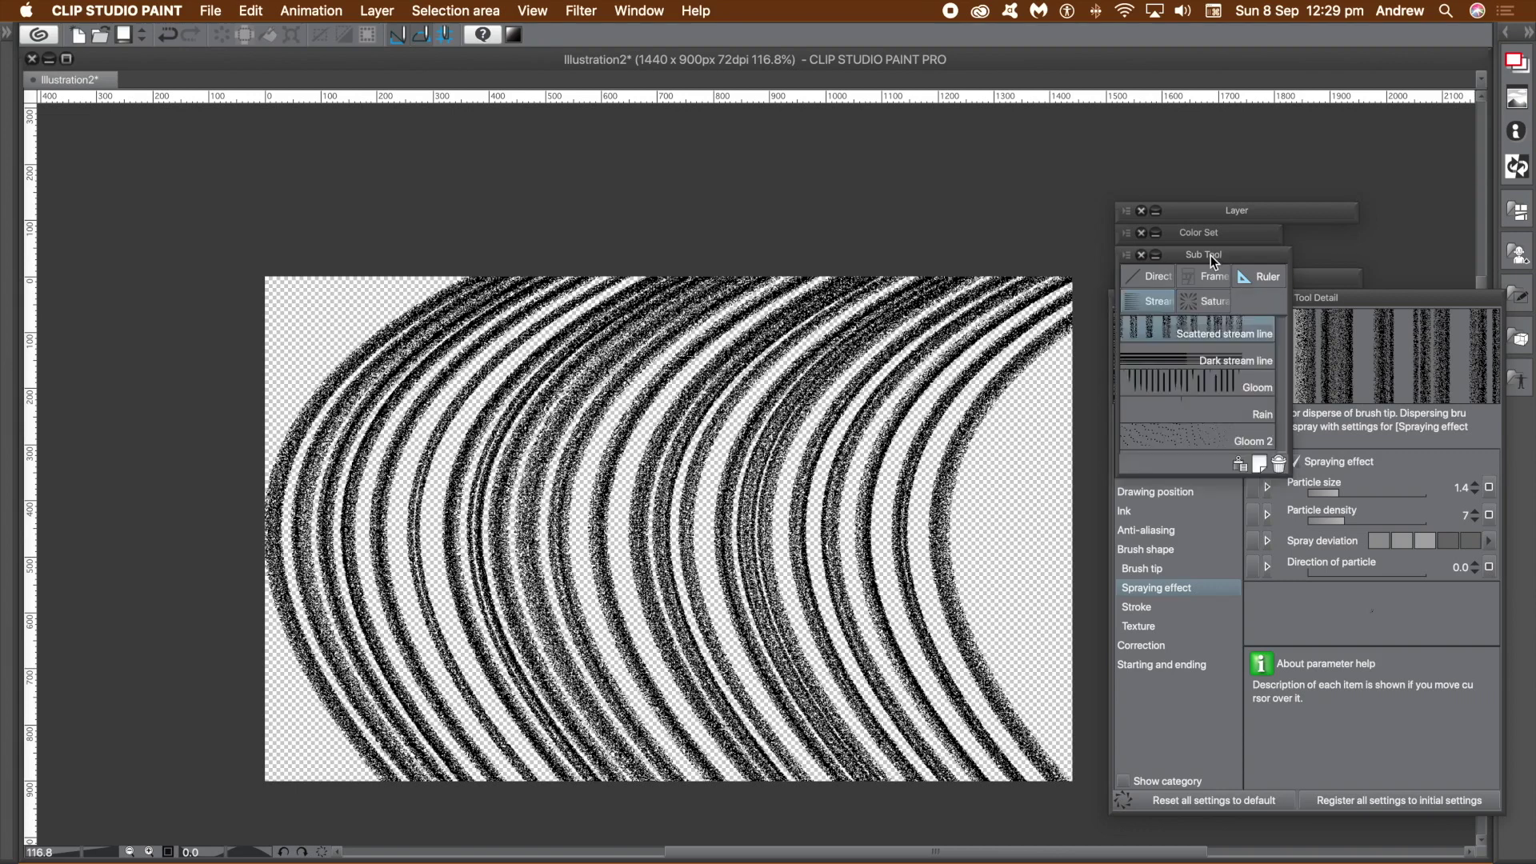
left_click(1211, 256)
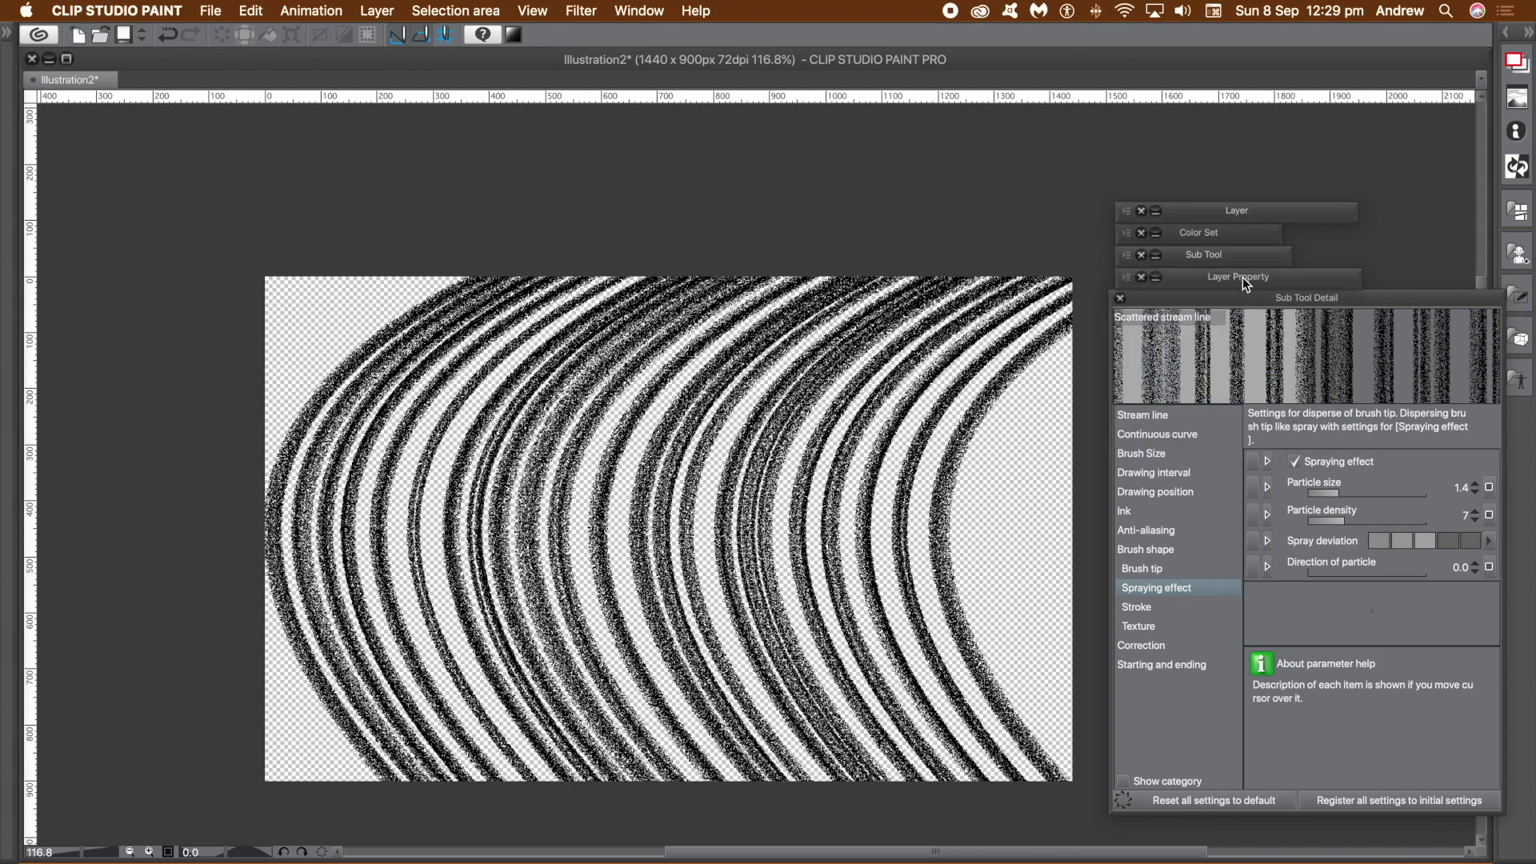
left_click(1241, 277)
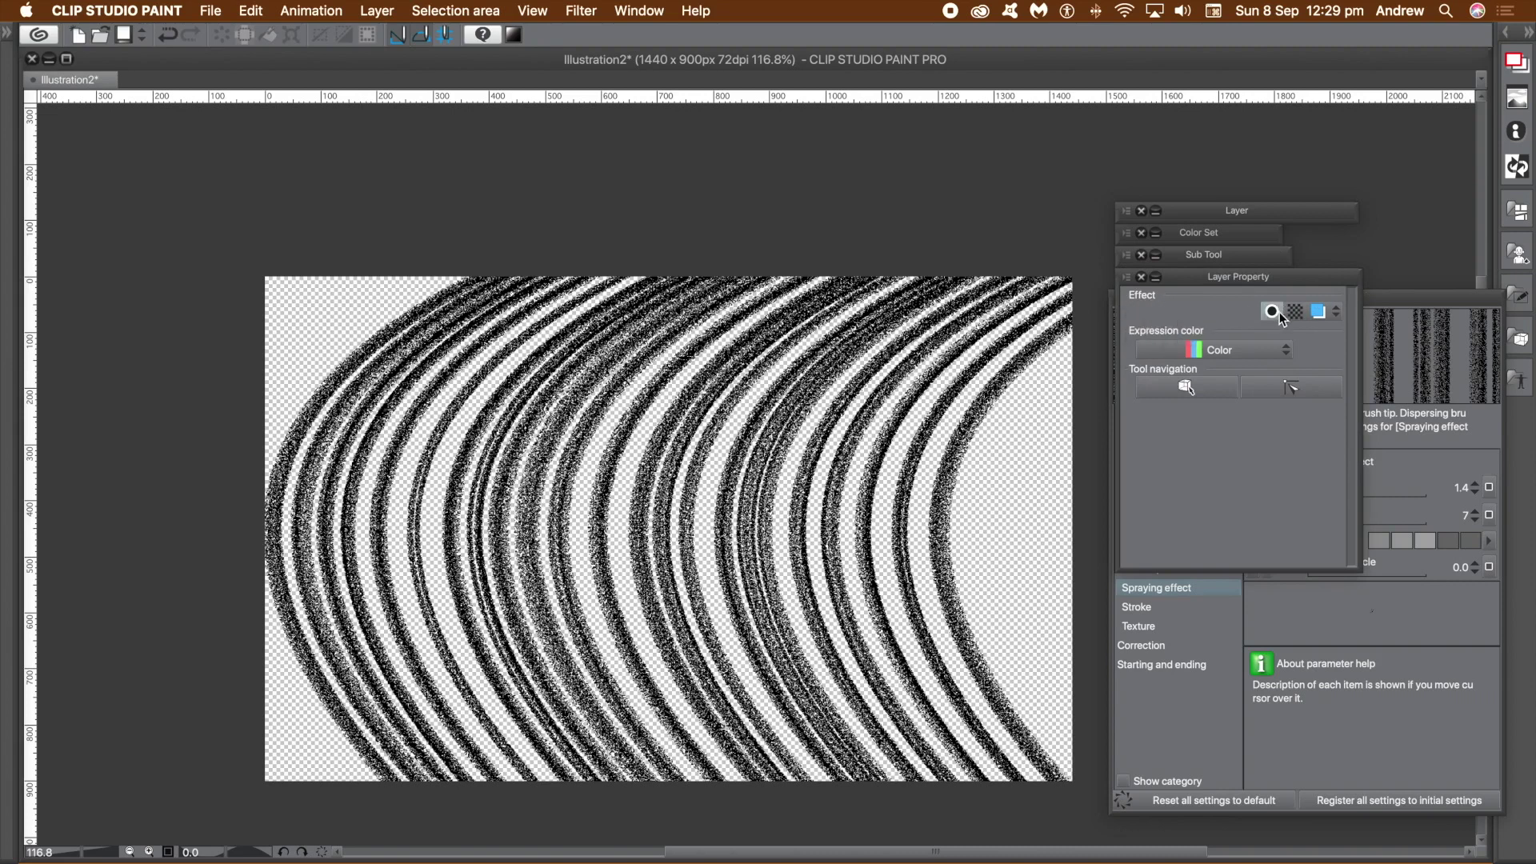
left_click(1318, 315)
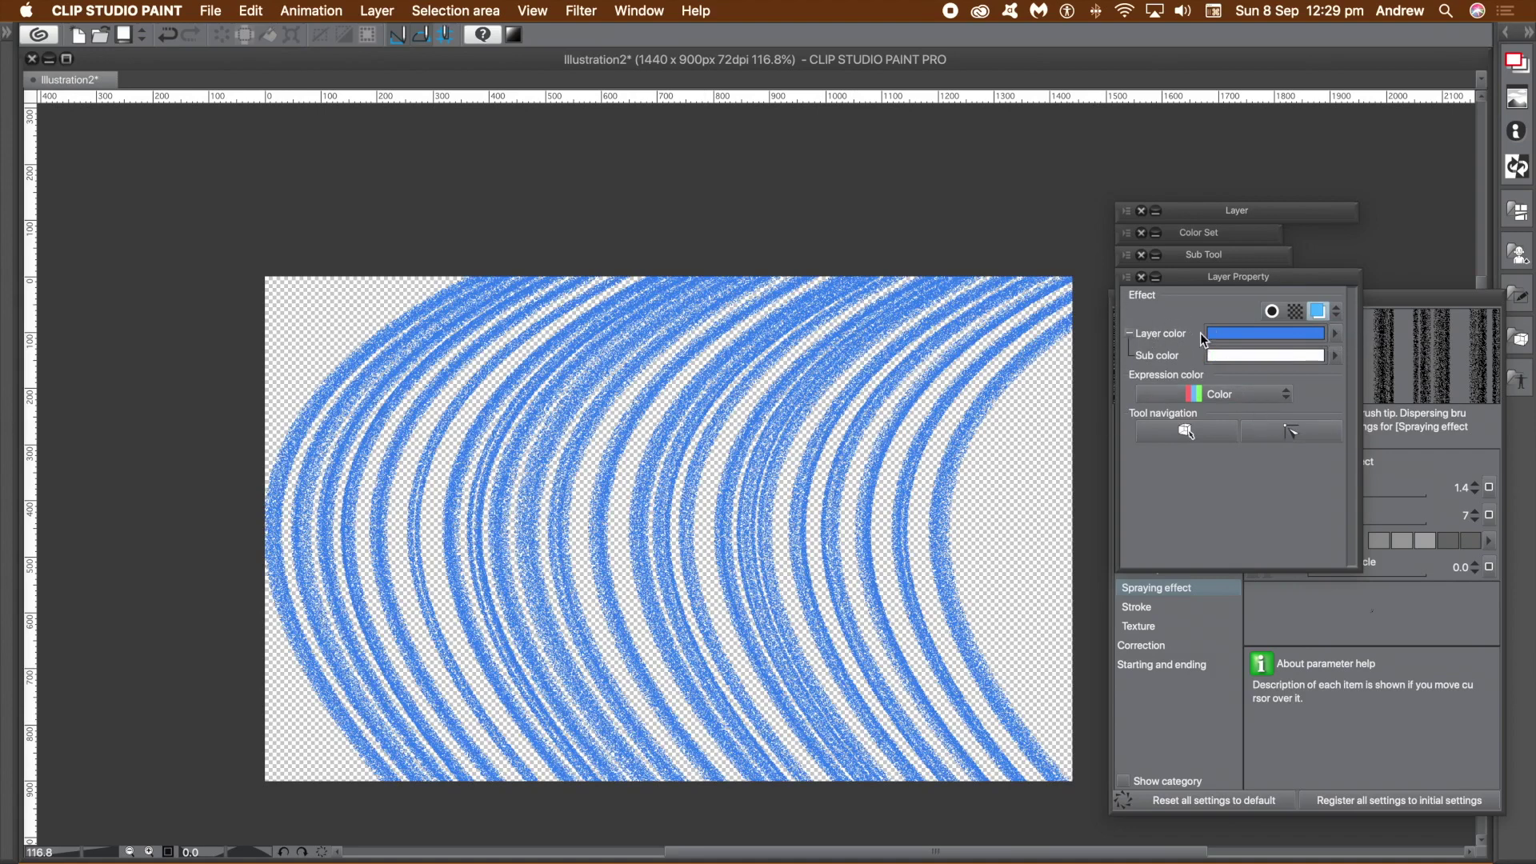
left_click(1328, 333)
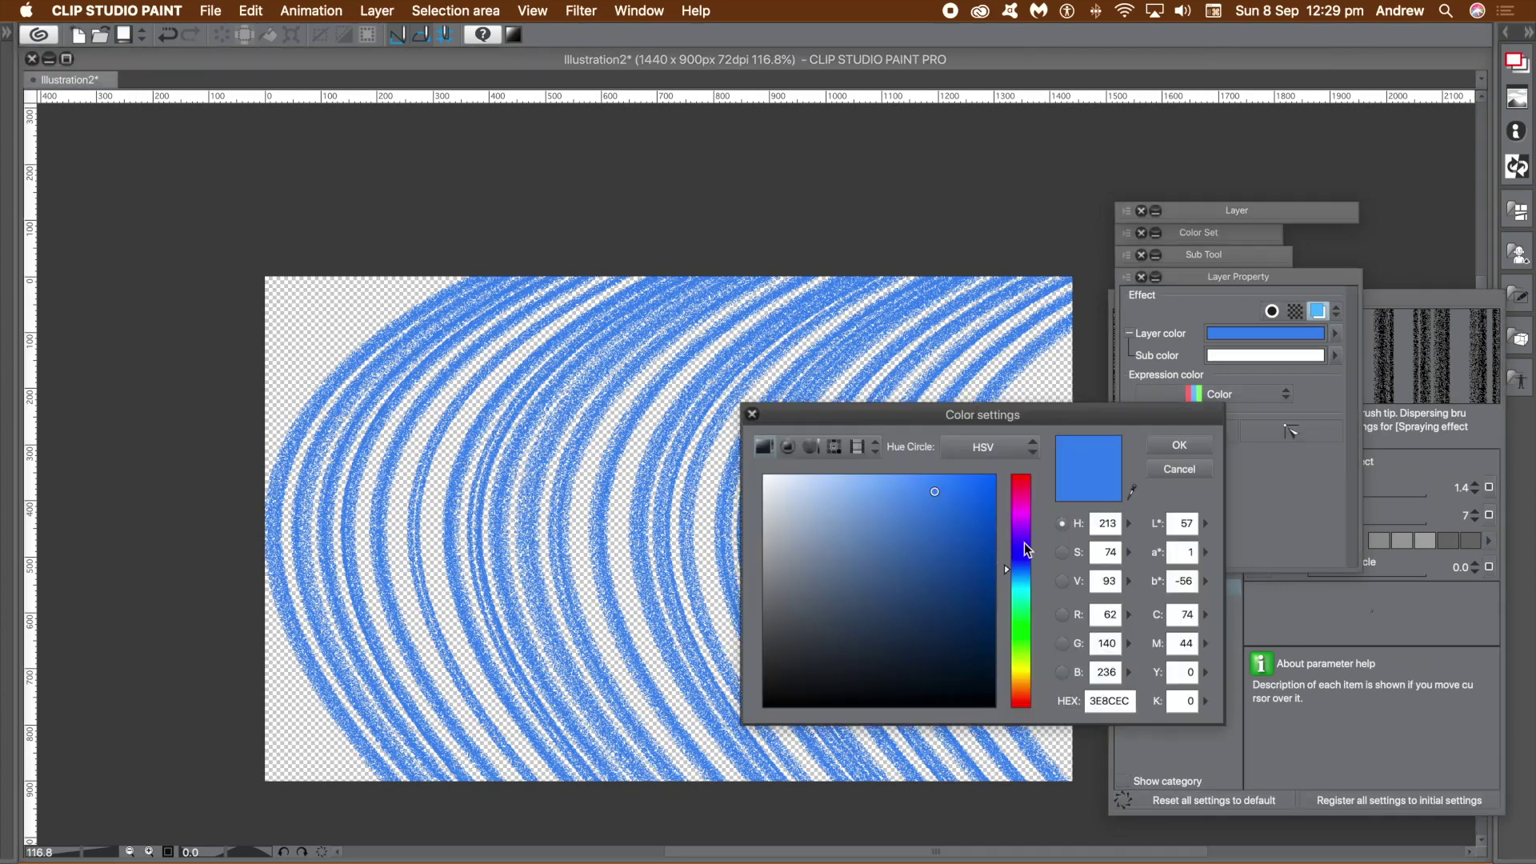
left_click(1026, 641)
left_click_drag(972, 512, 995, 477)
left_click(1179, 445)
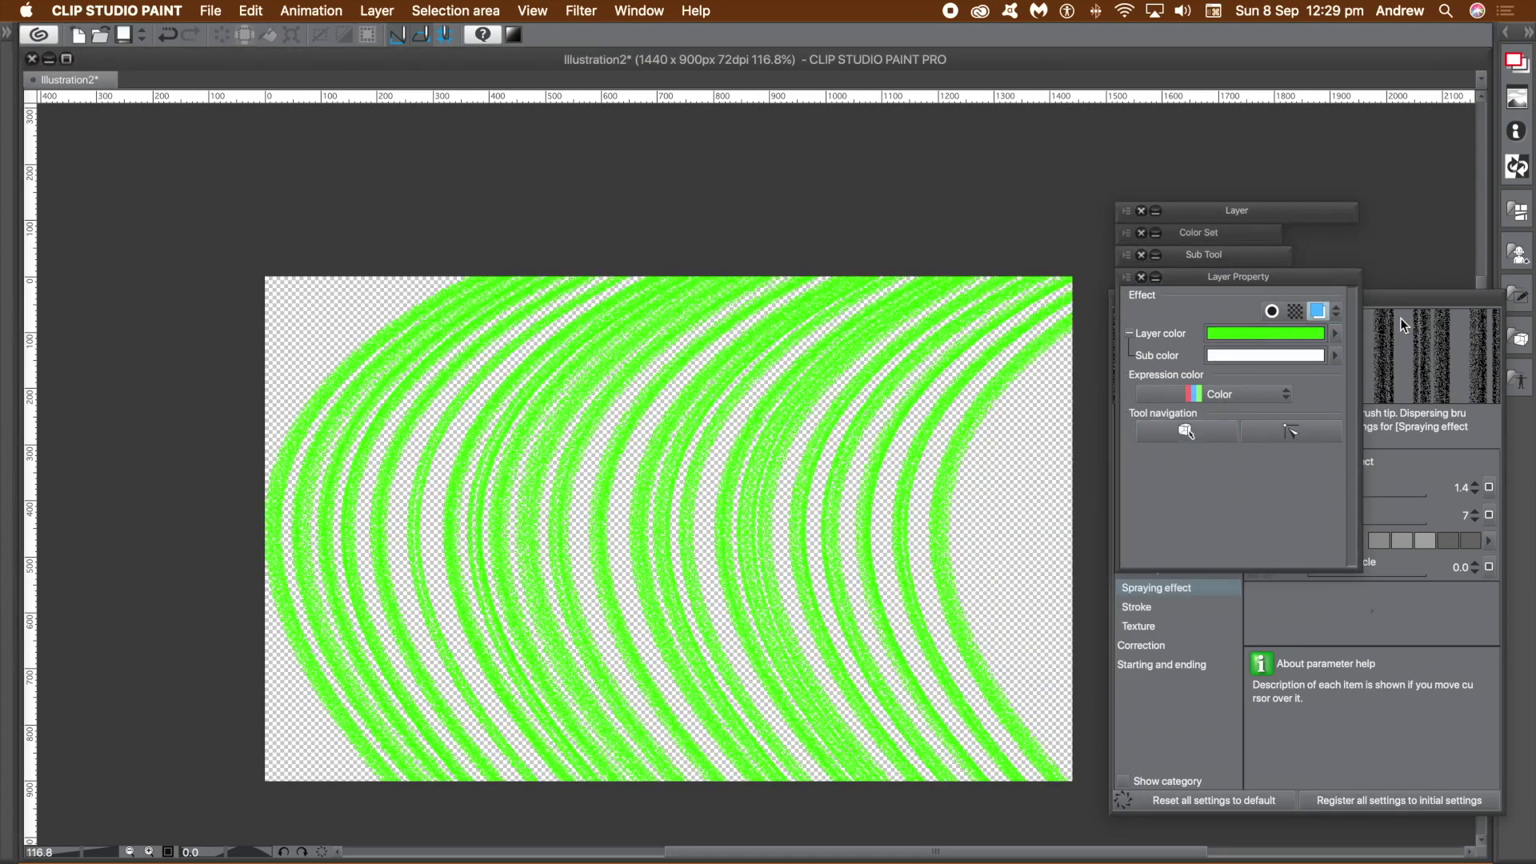
Step: Add an Edge border effect with black edge colour at thickness 1.5
left_click(1272, 312)
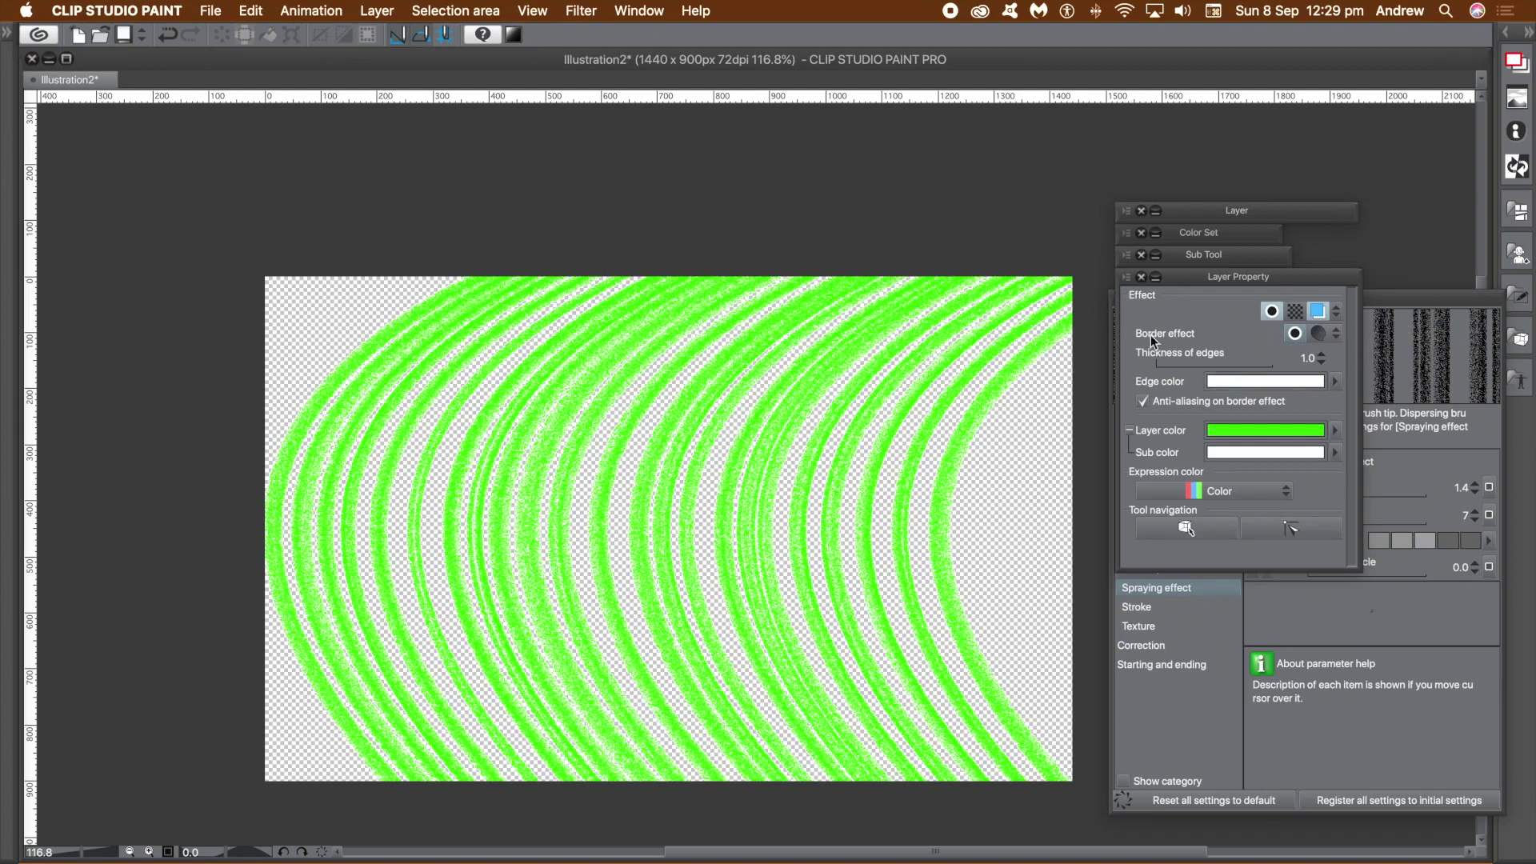
left_click(1336, 336)
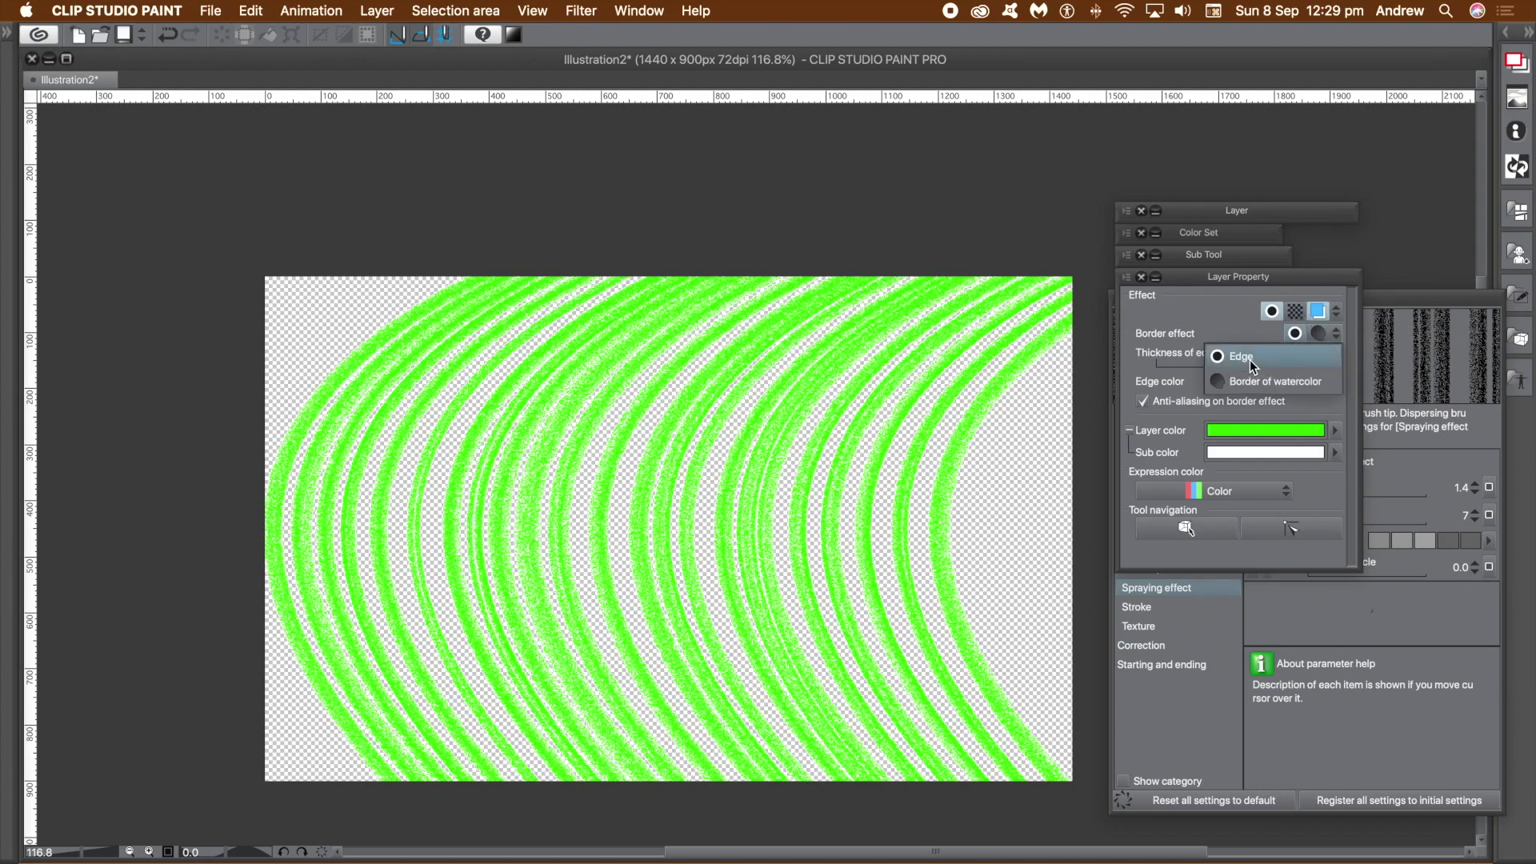
left_click(1132, 328)
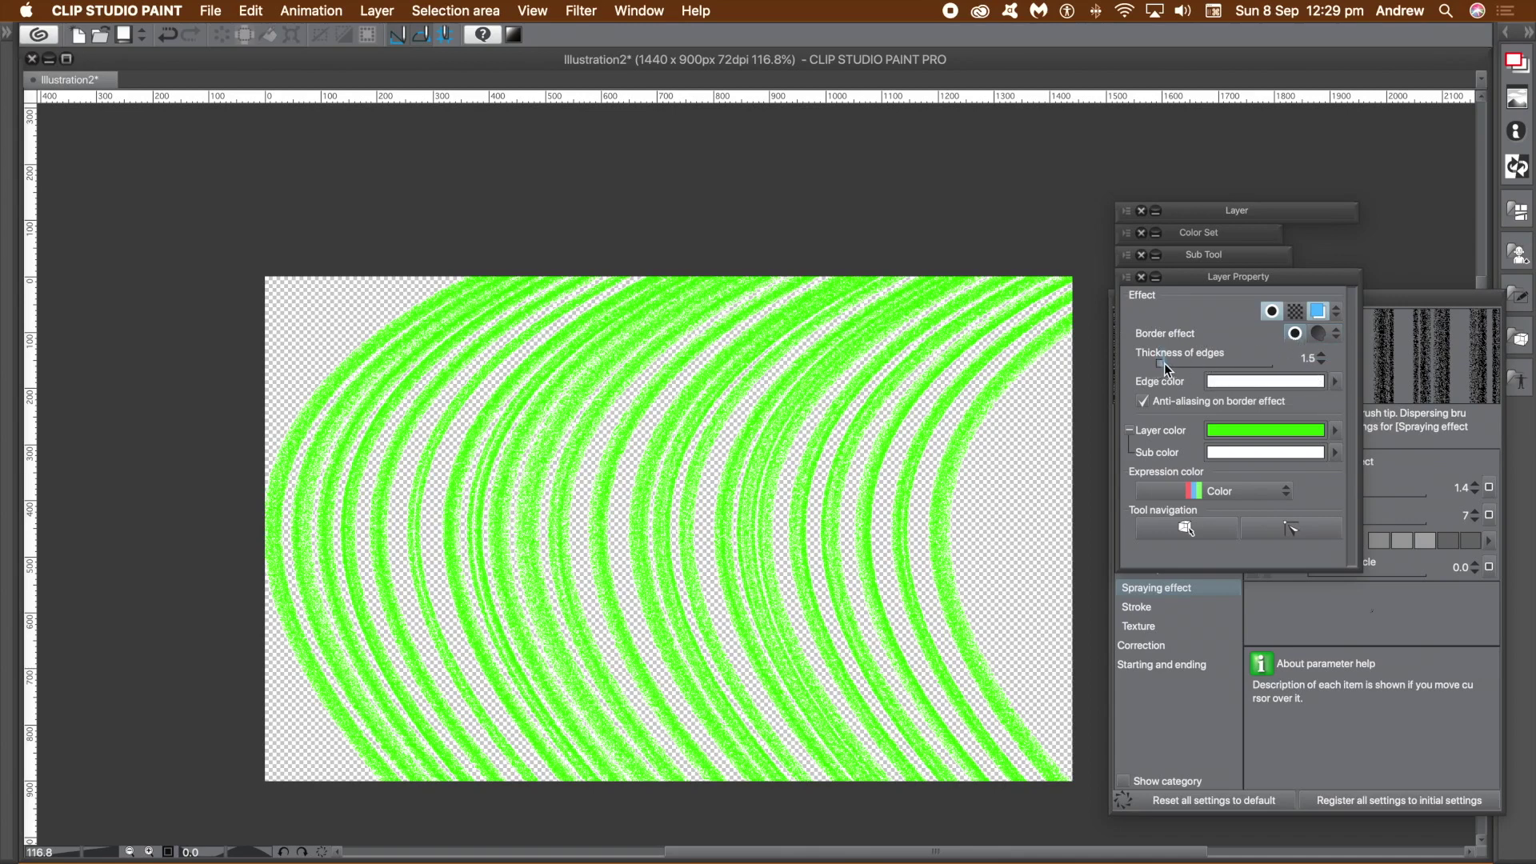
left_click(1337, 383)
left_click_drag(845, 655, 752, 718)
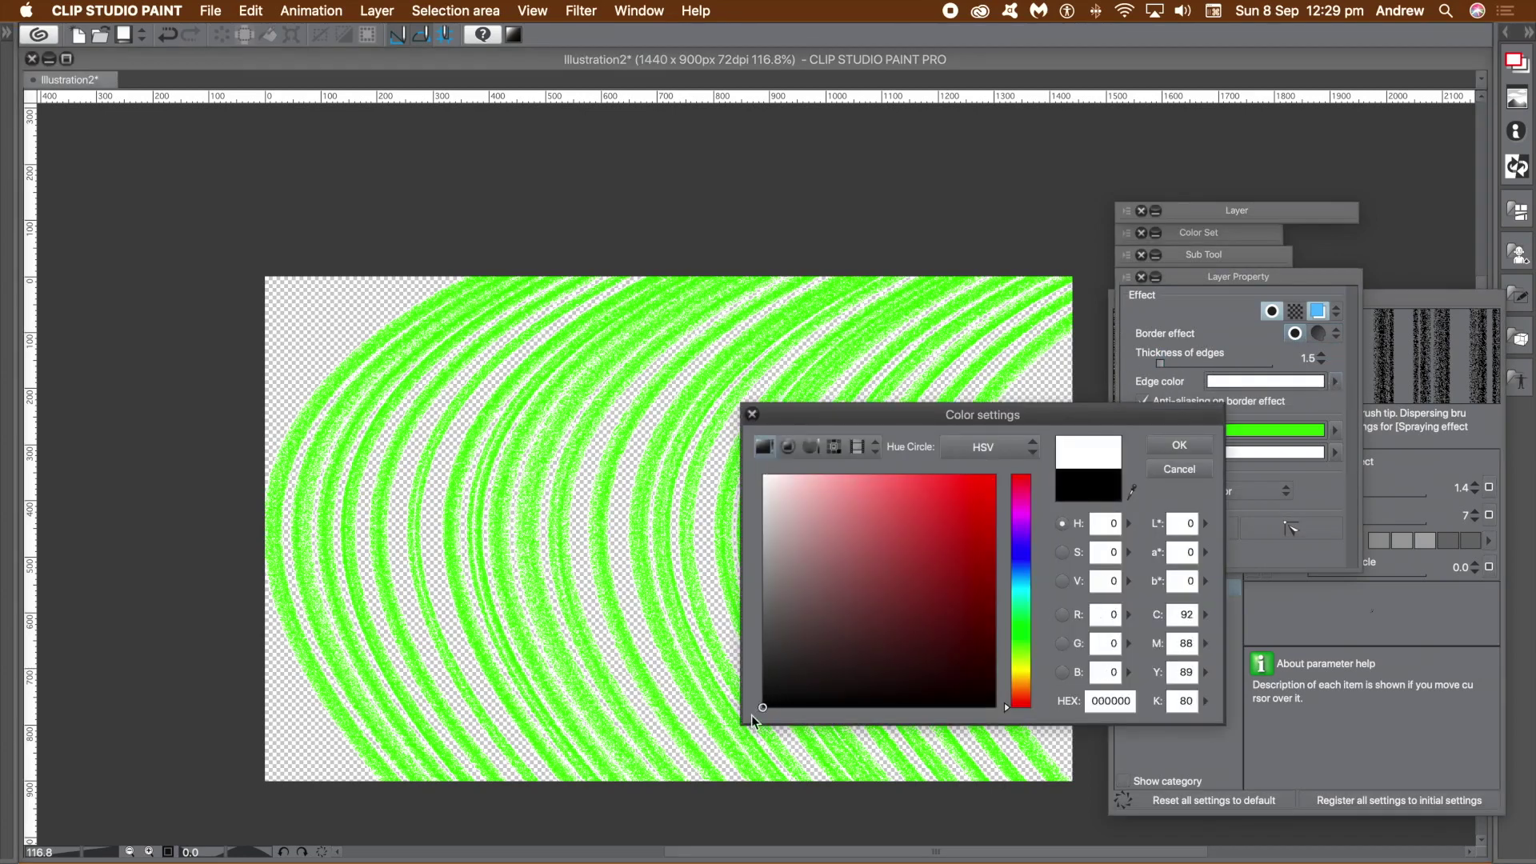
left_click(1167, 445)
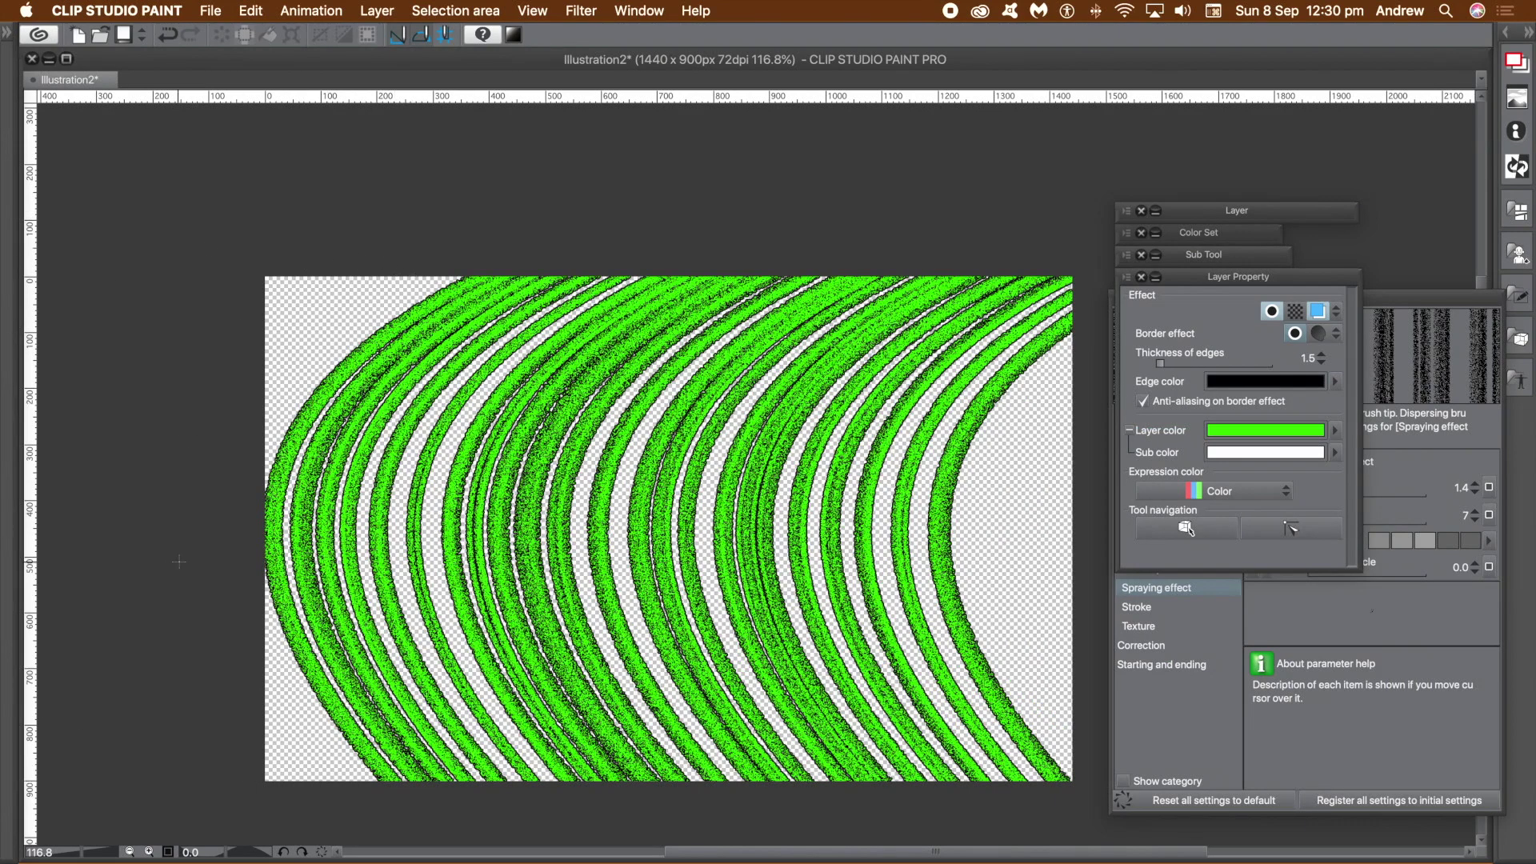
Step: Duplicate the layer via Layer > Duplicate Layer and confirm 'Scattered stream line Copy' exists
key("super+t")
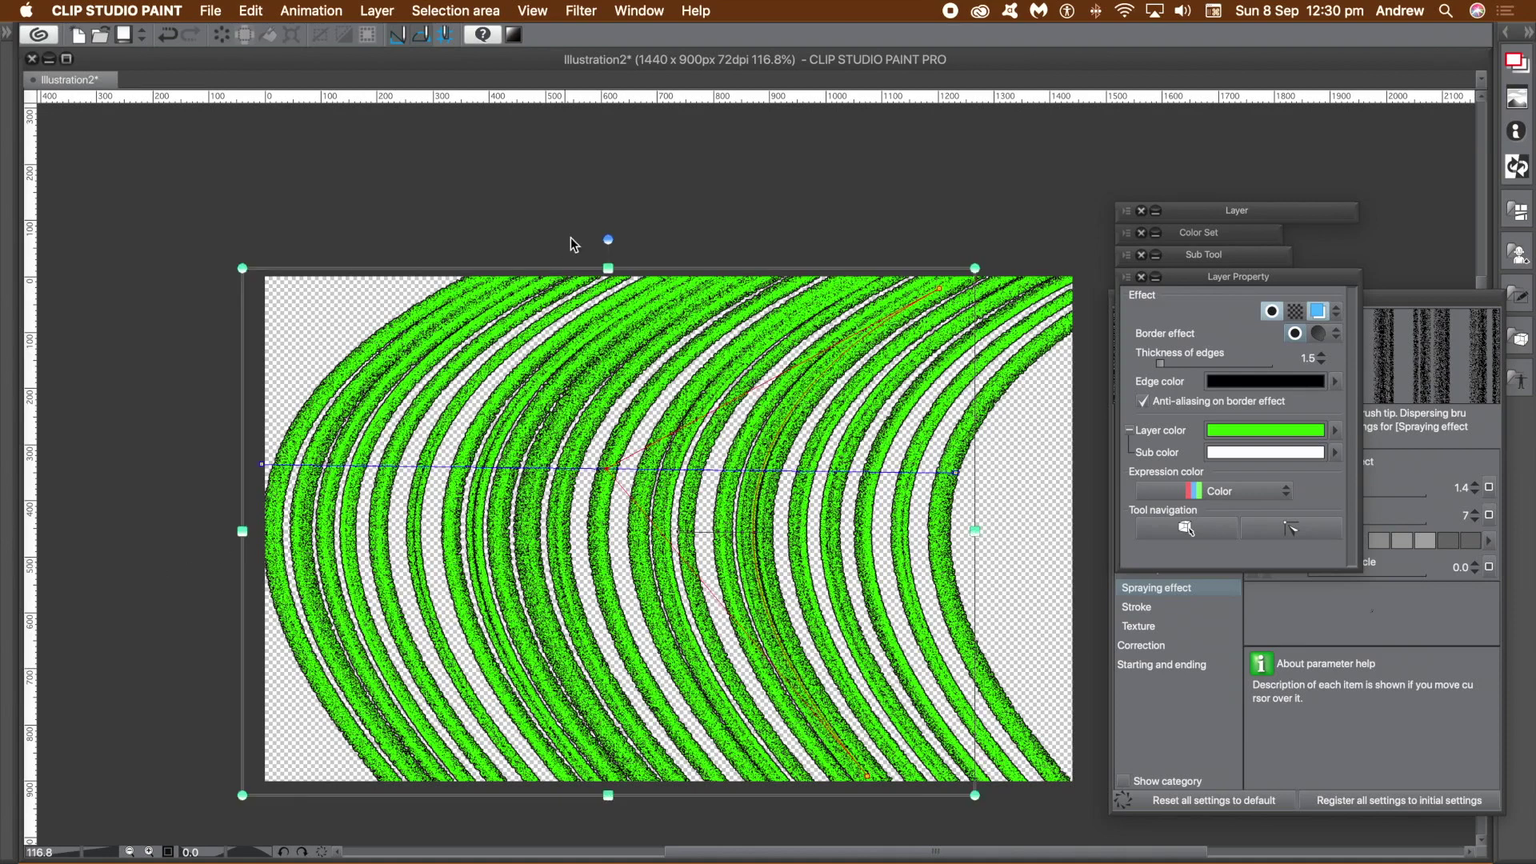
key("Return")
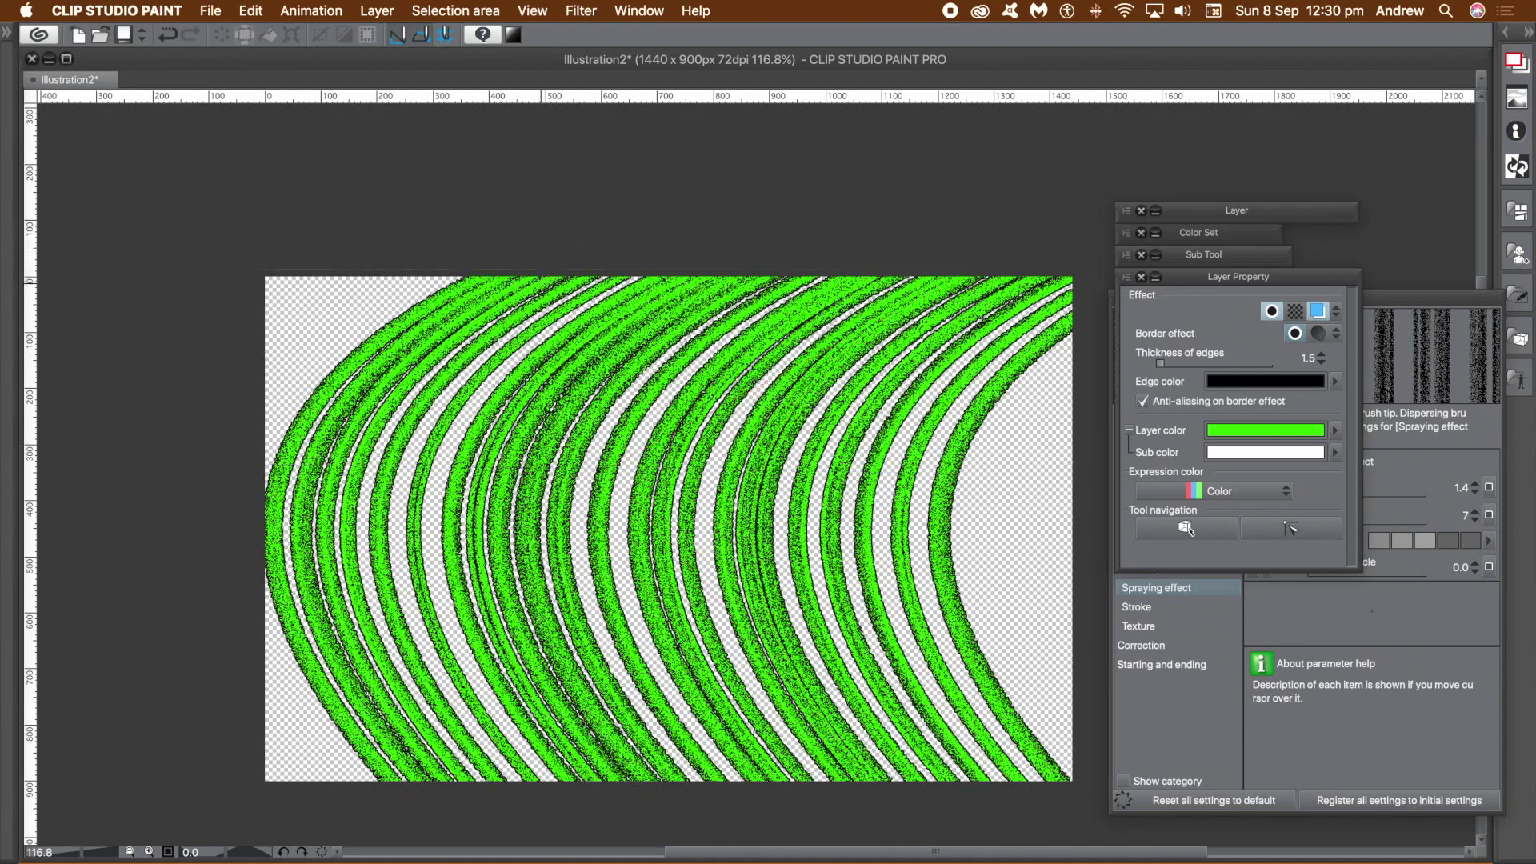
left_click(386, 15)
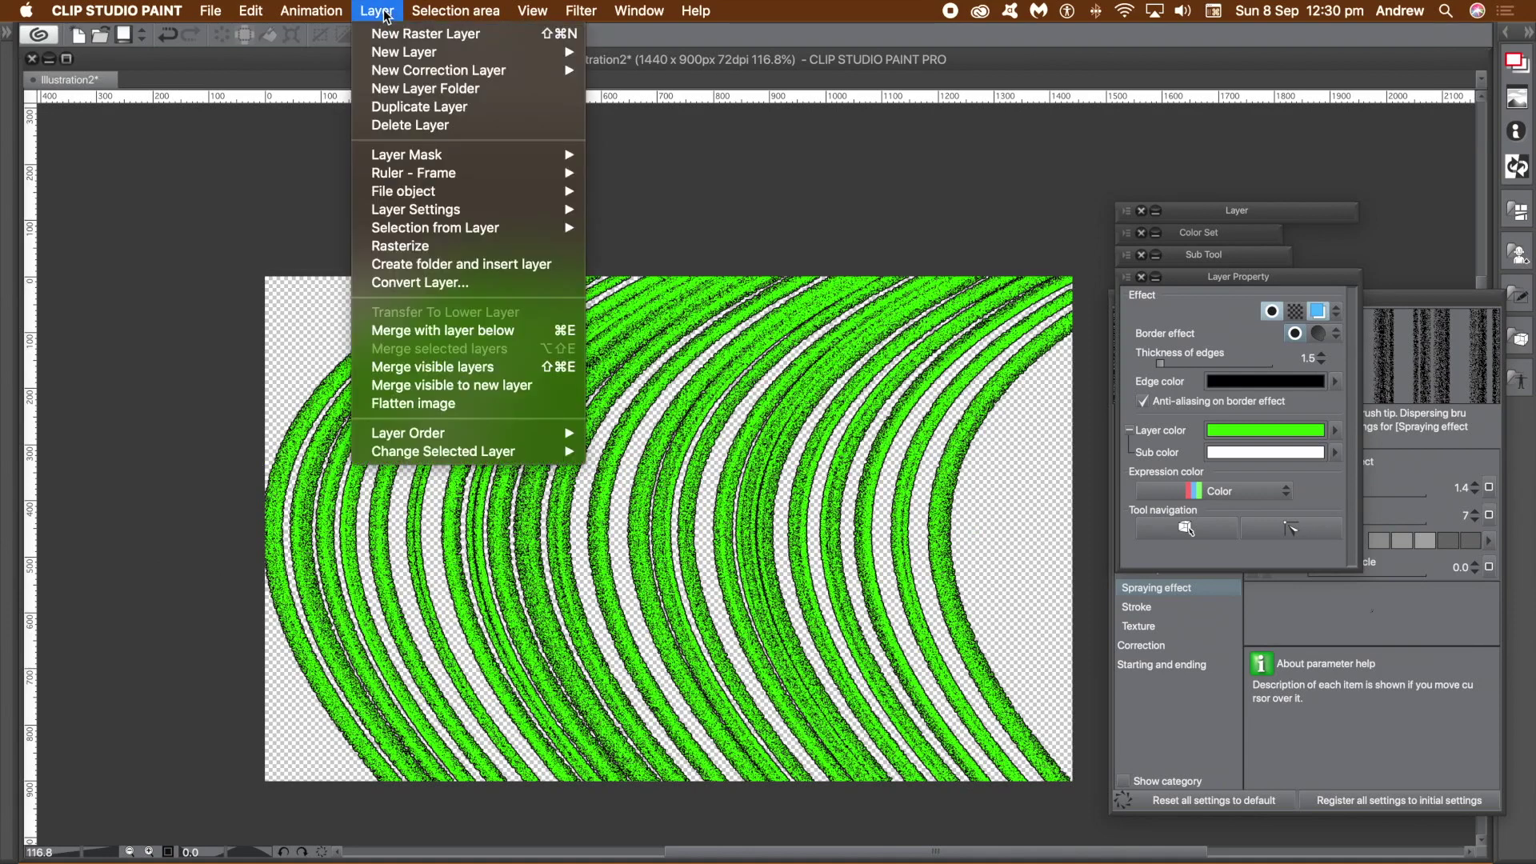
left_click(403, 111)
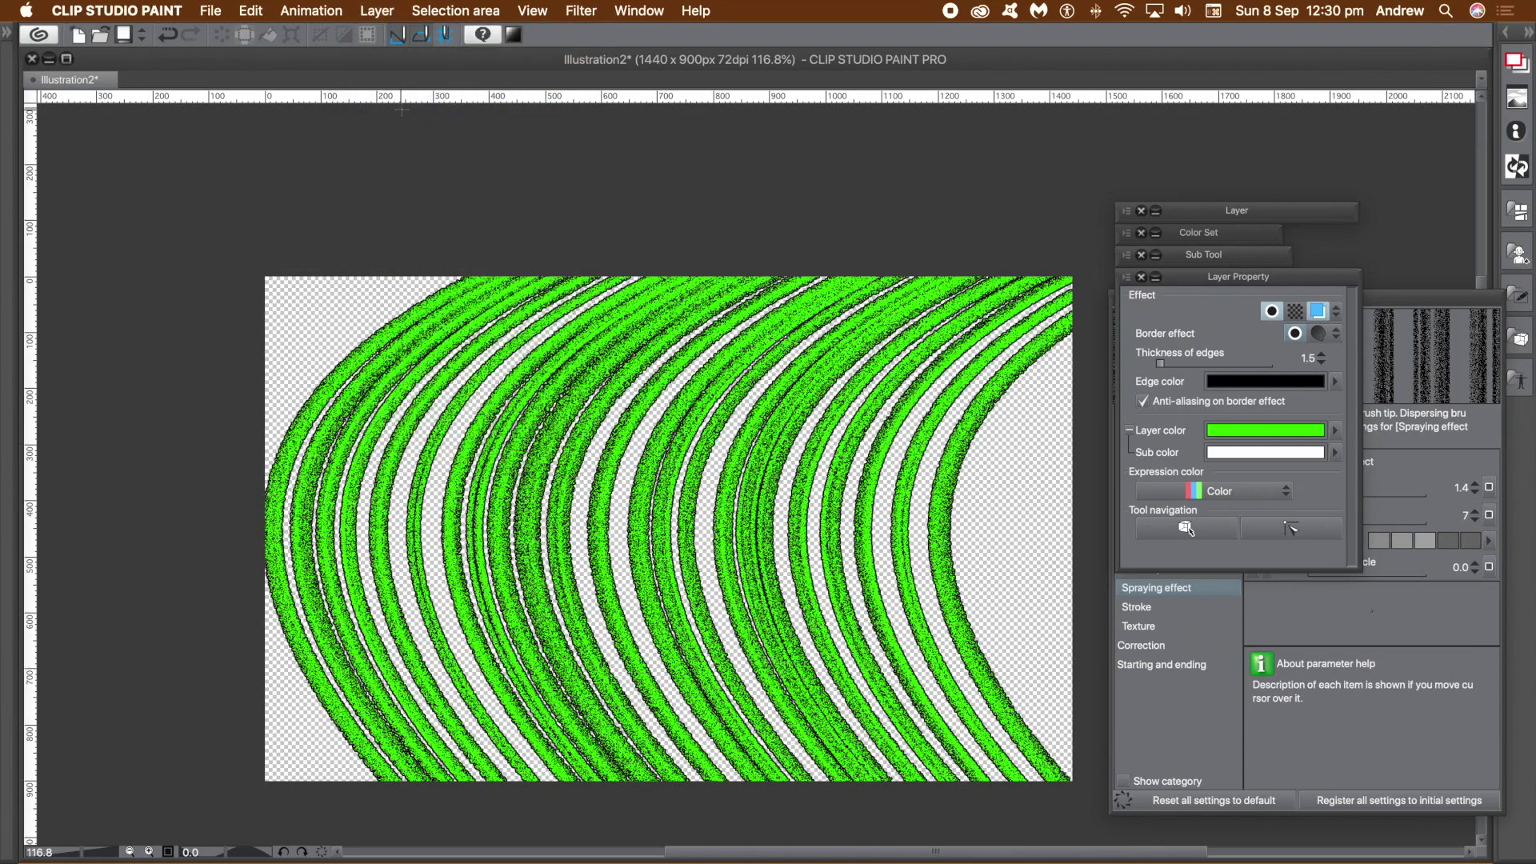
left_click(1211, 214)
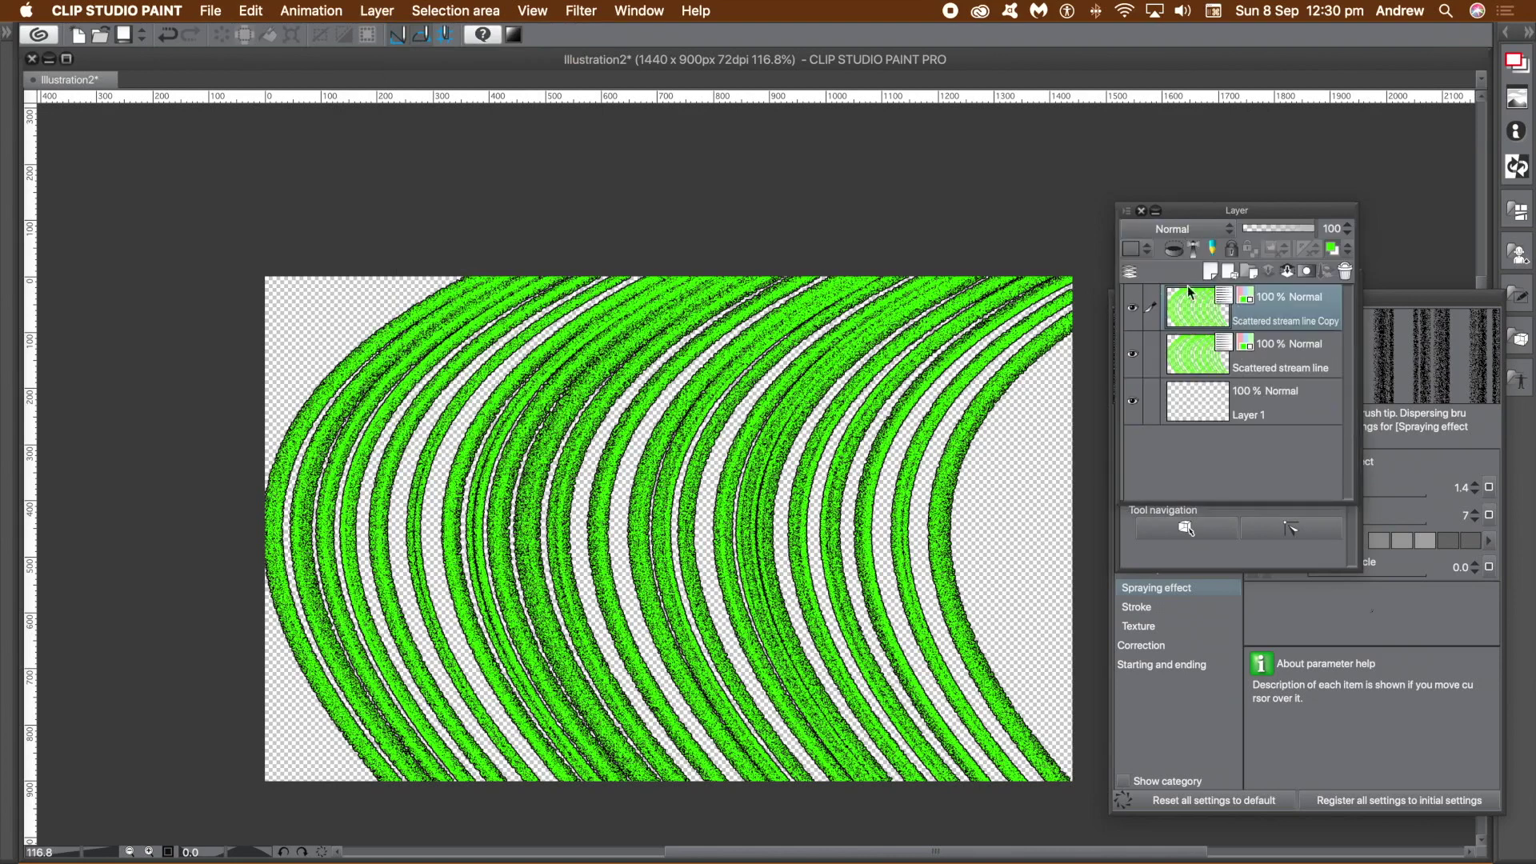
left_click(1208, 213)
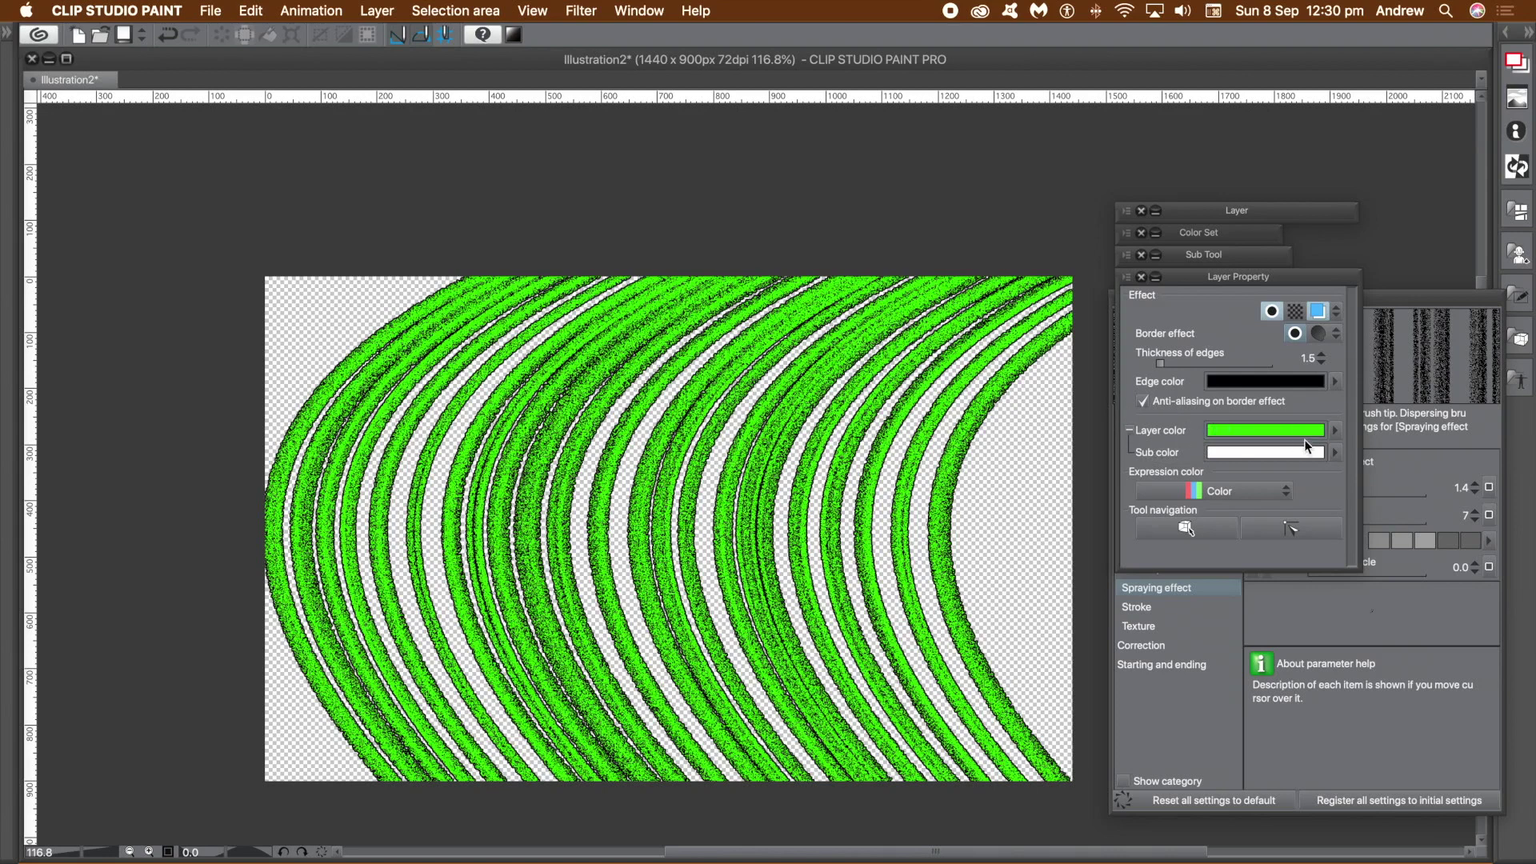
Step: Change the copy's layer colour to magenta and thicken its black edges to 2.2
left_click(1334, 432)
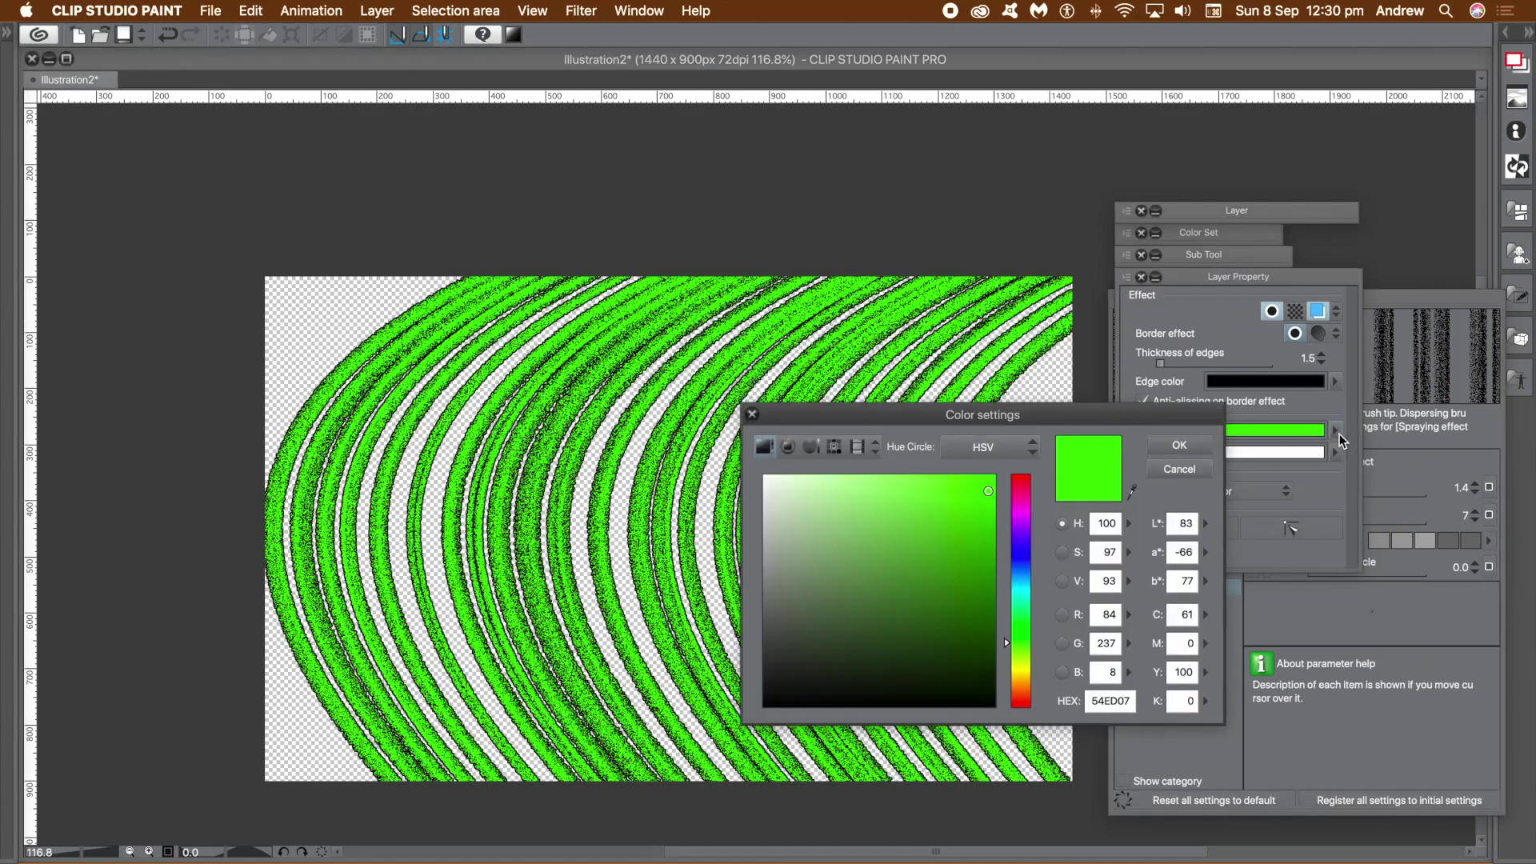
left_click(1029, 526)
left_click_drag(986, 492, 988, 485)
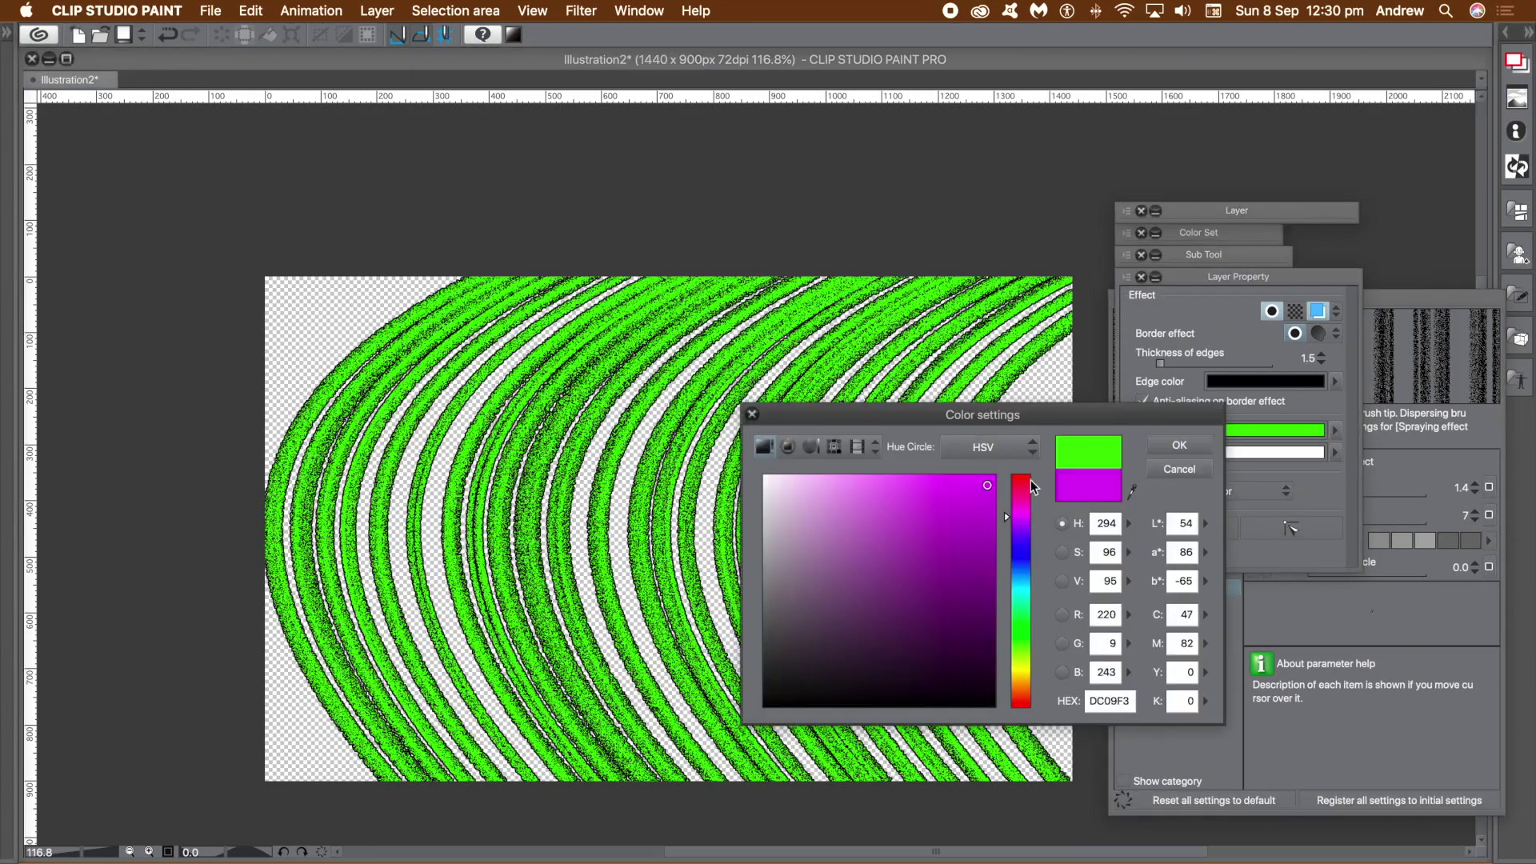
left_click(1168, 446)
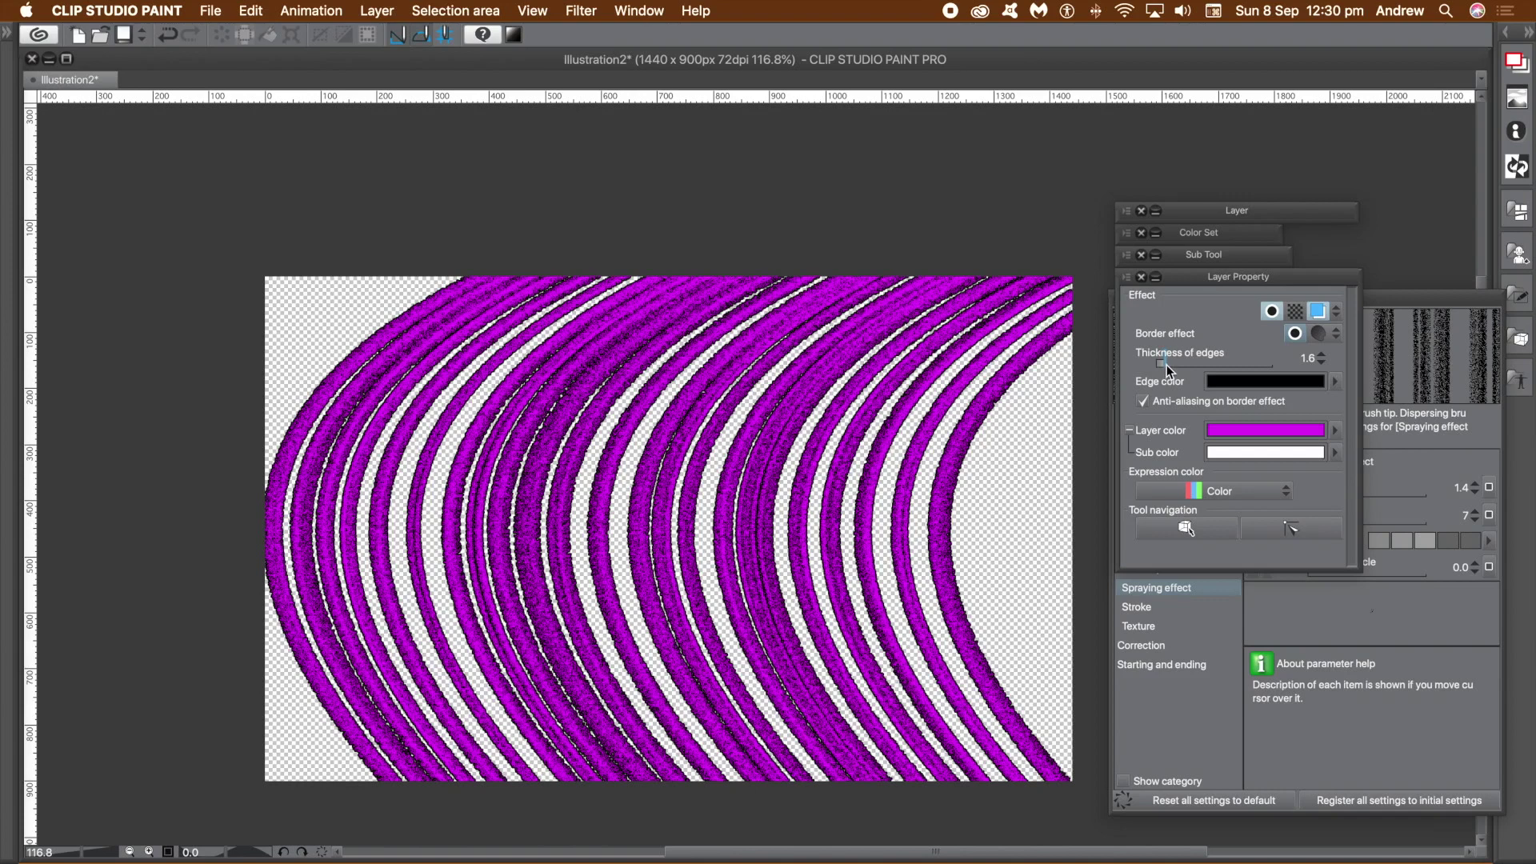
left_click_drag(1169, 365, 1174, 369)
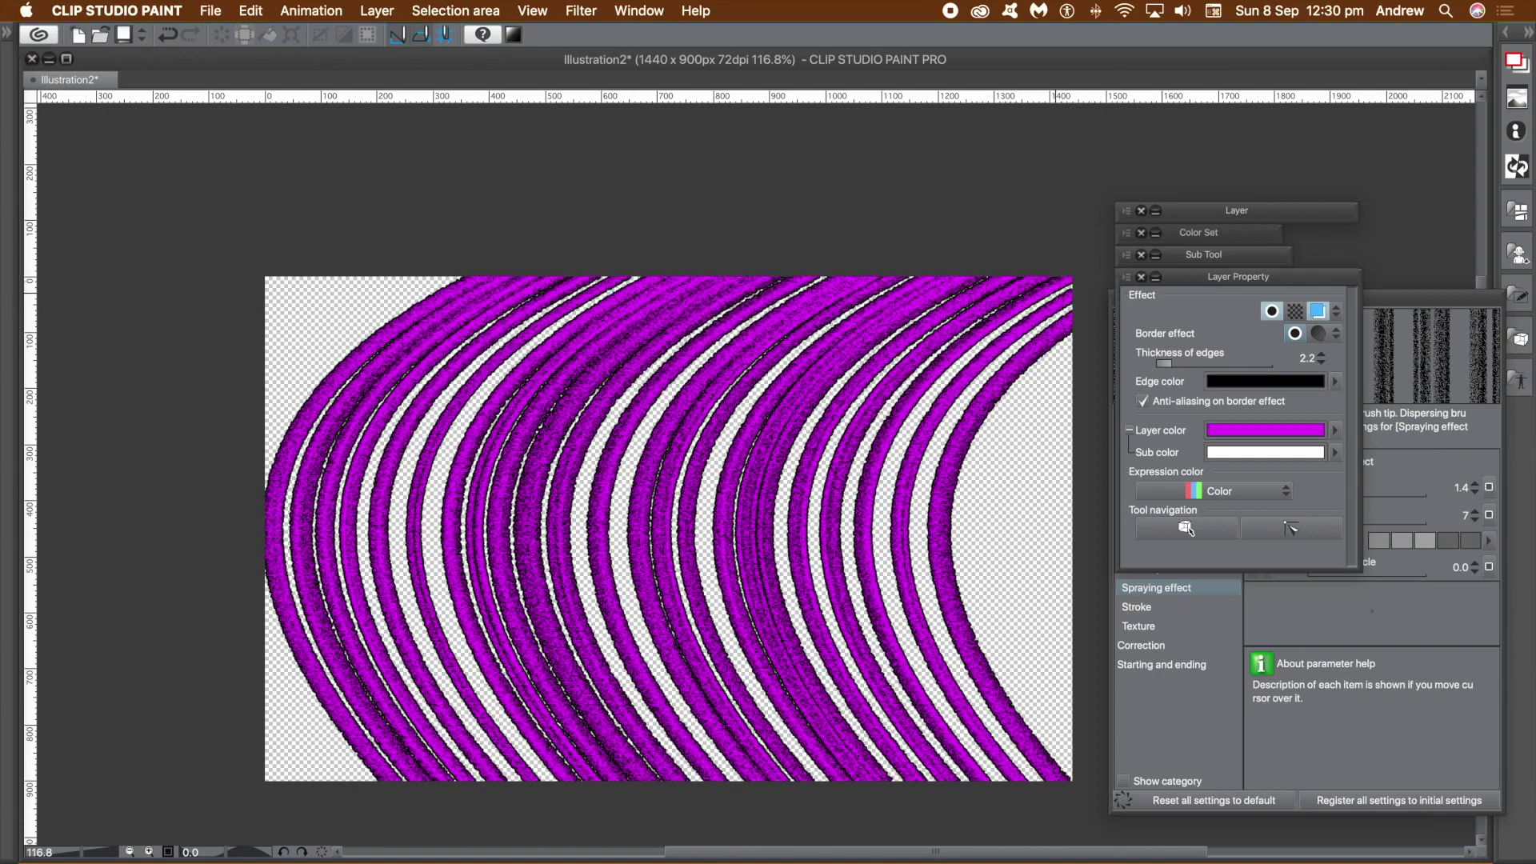
key("super+t")
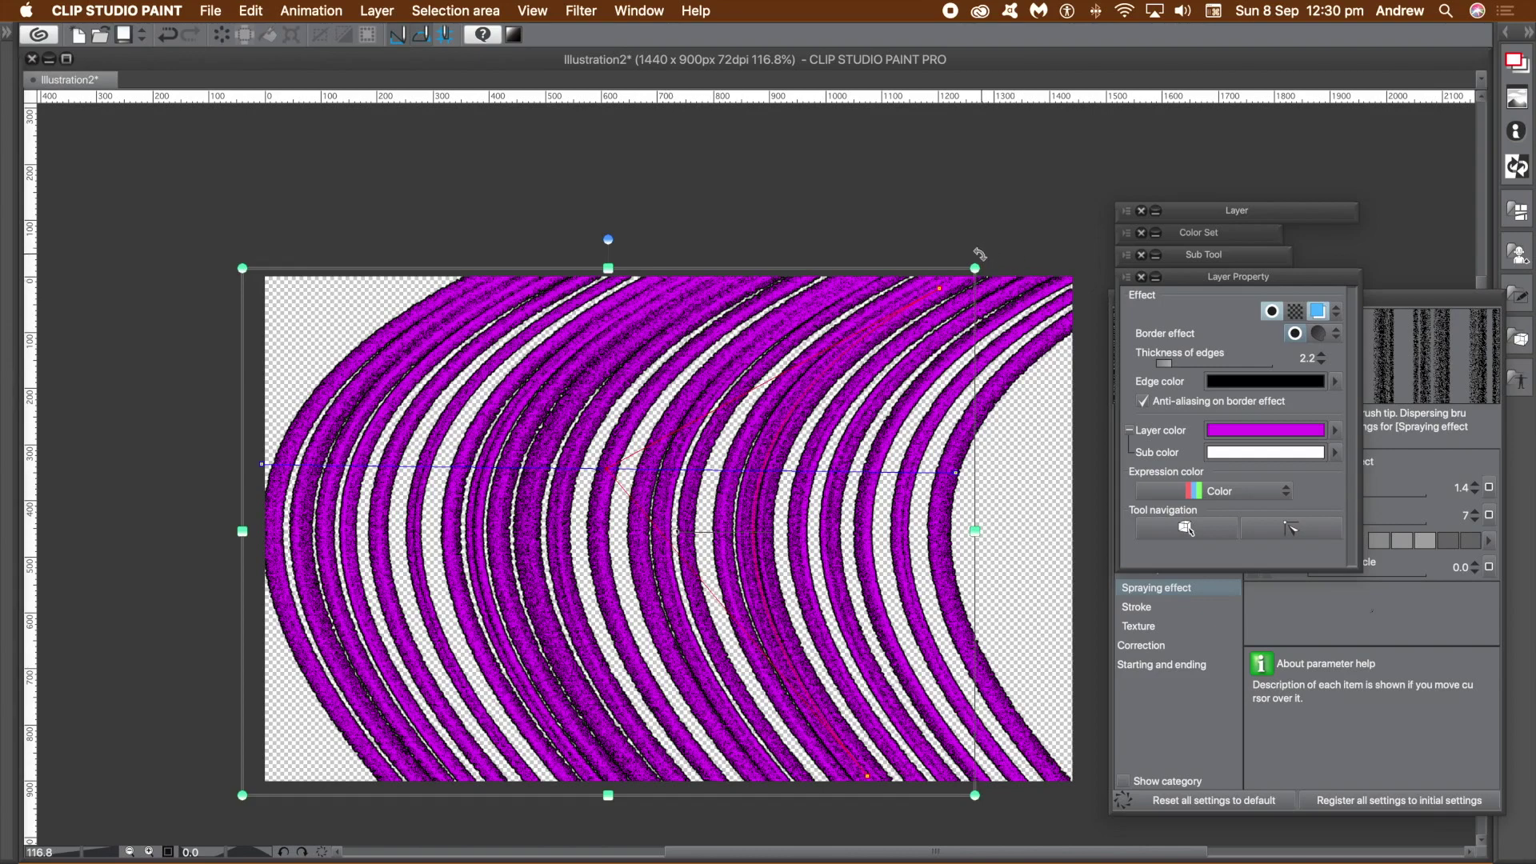
Step: Rotate the purple lines clockwise and stretch them toward the upper left
left_click_drag(980, 254, 1070, 498)
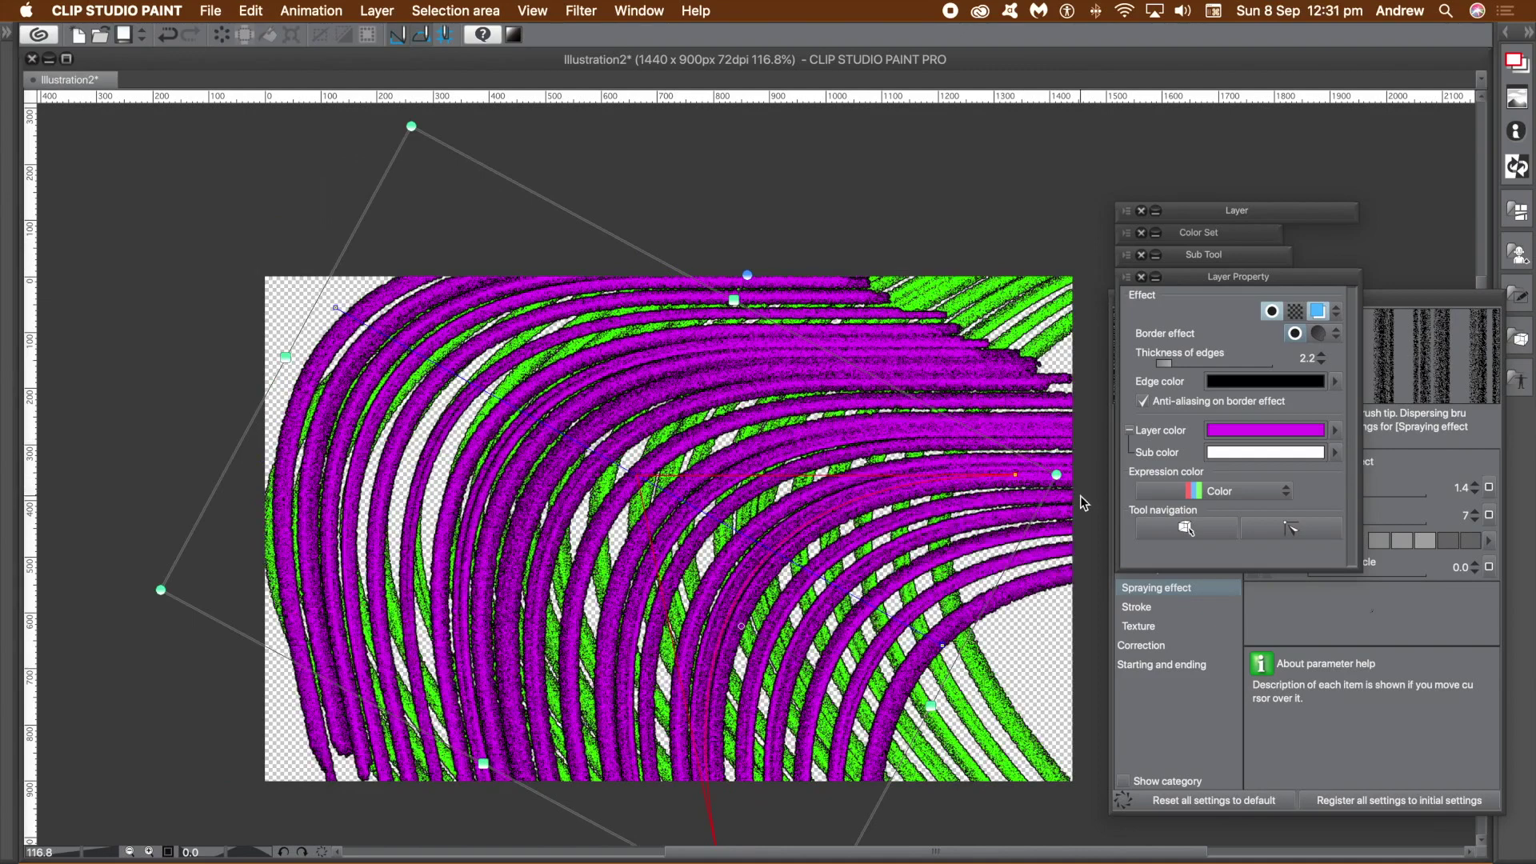
left_click_drag(1071, 476, 645, 722)
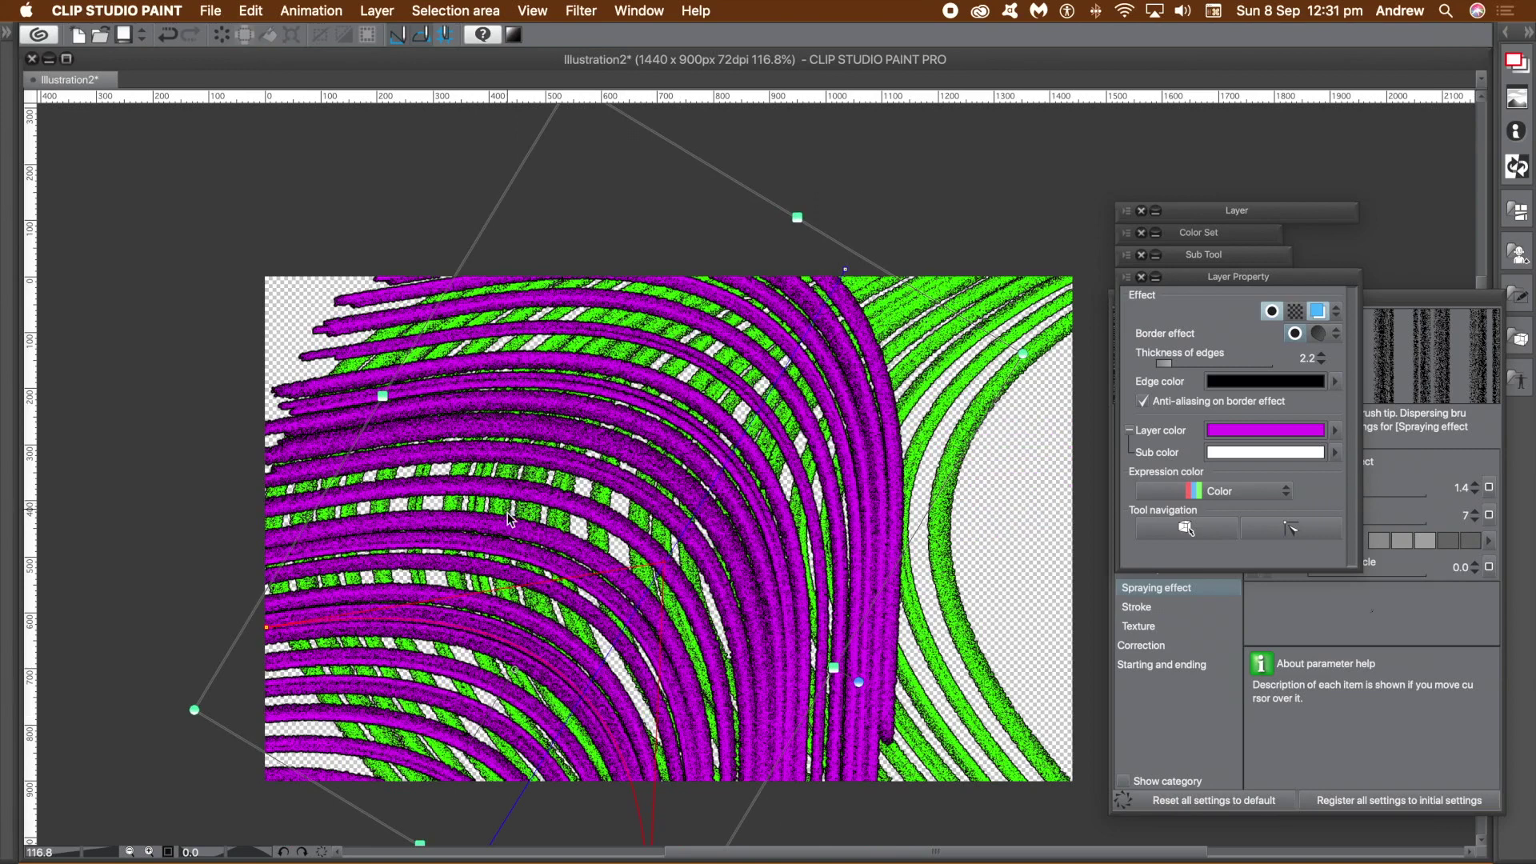
left_click_drag(383, 396, 256, 319)
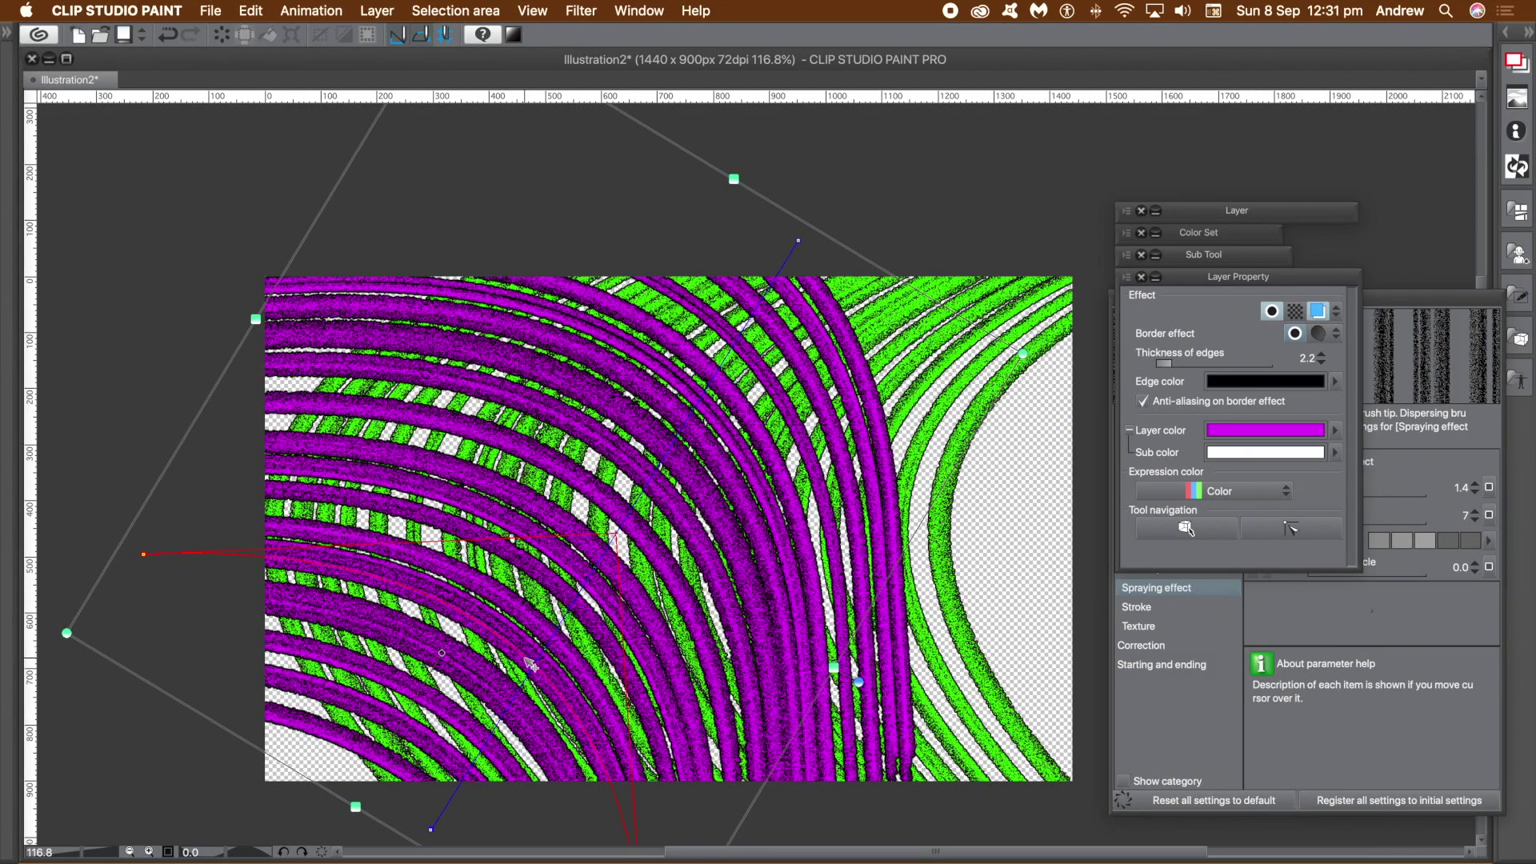
Step: Bend the purple lines by pulling the curve's endpoint up and to the right
left_click(145, 556)
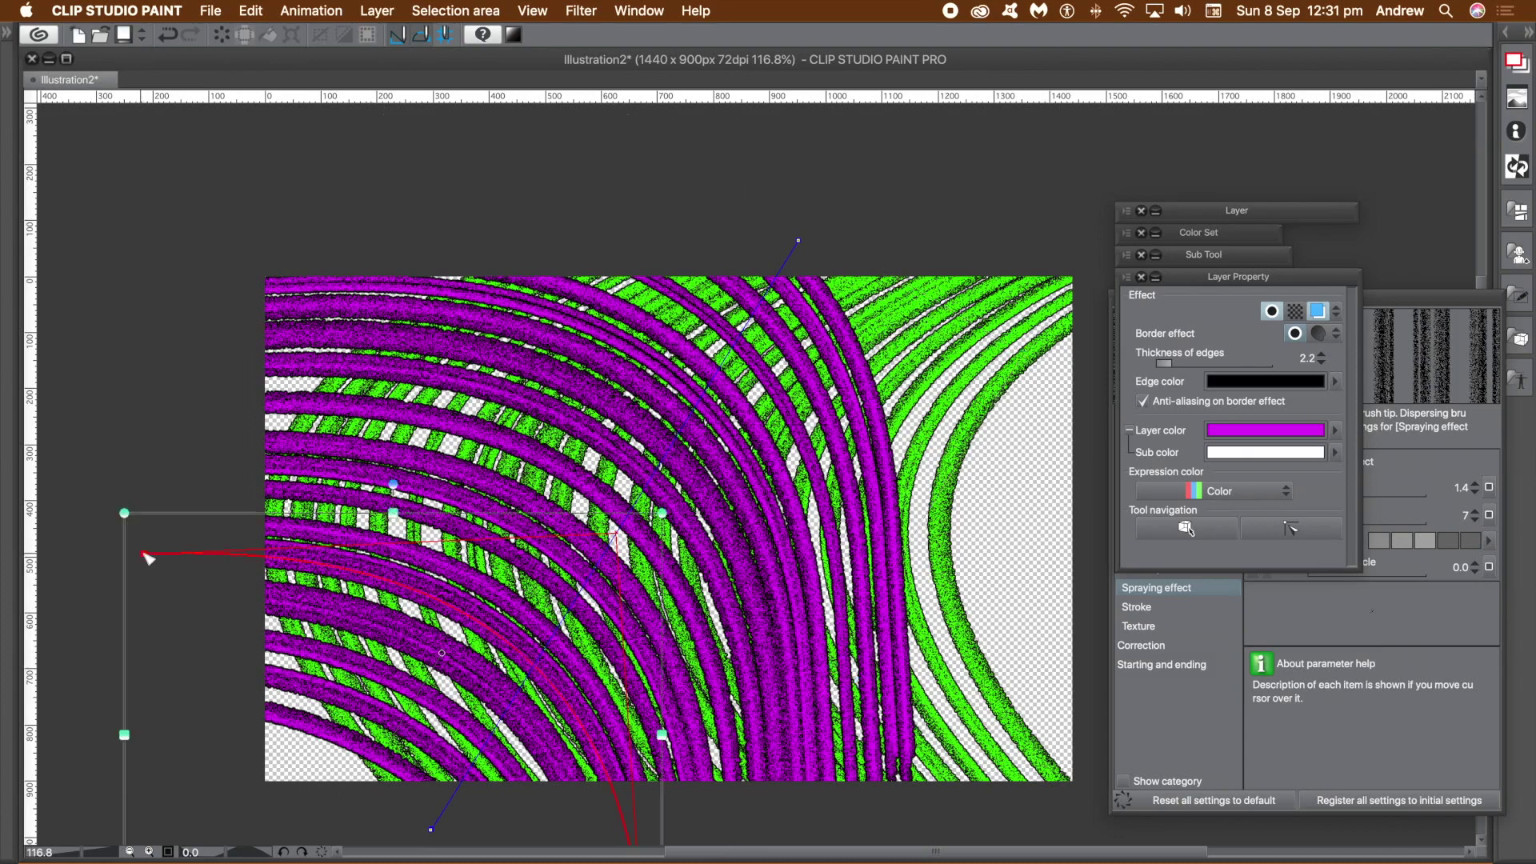
mouse_move(148, 557)
left_mouse_down()
mouse_move(264, 552)
mouse_move(324, 489)
mouse_move(330, 411)
mouse_move(442, 356)
mouse_move(298, 602)
mouse_move(312, 689)
left_mouse_up()
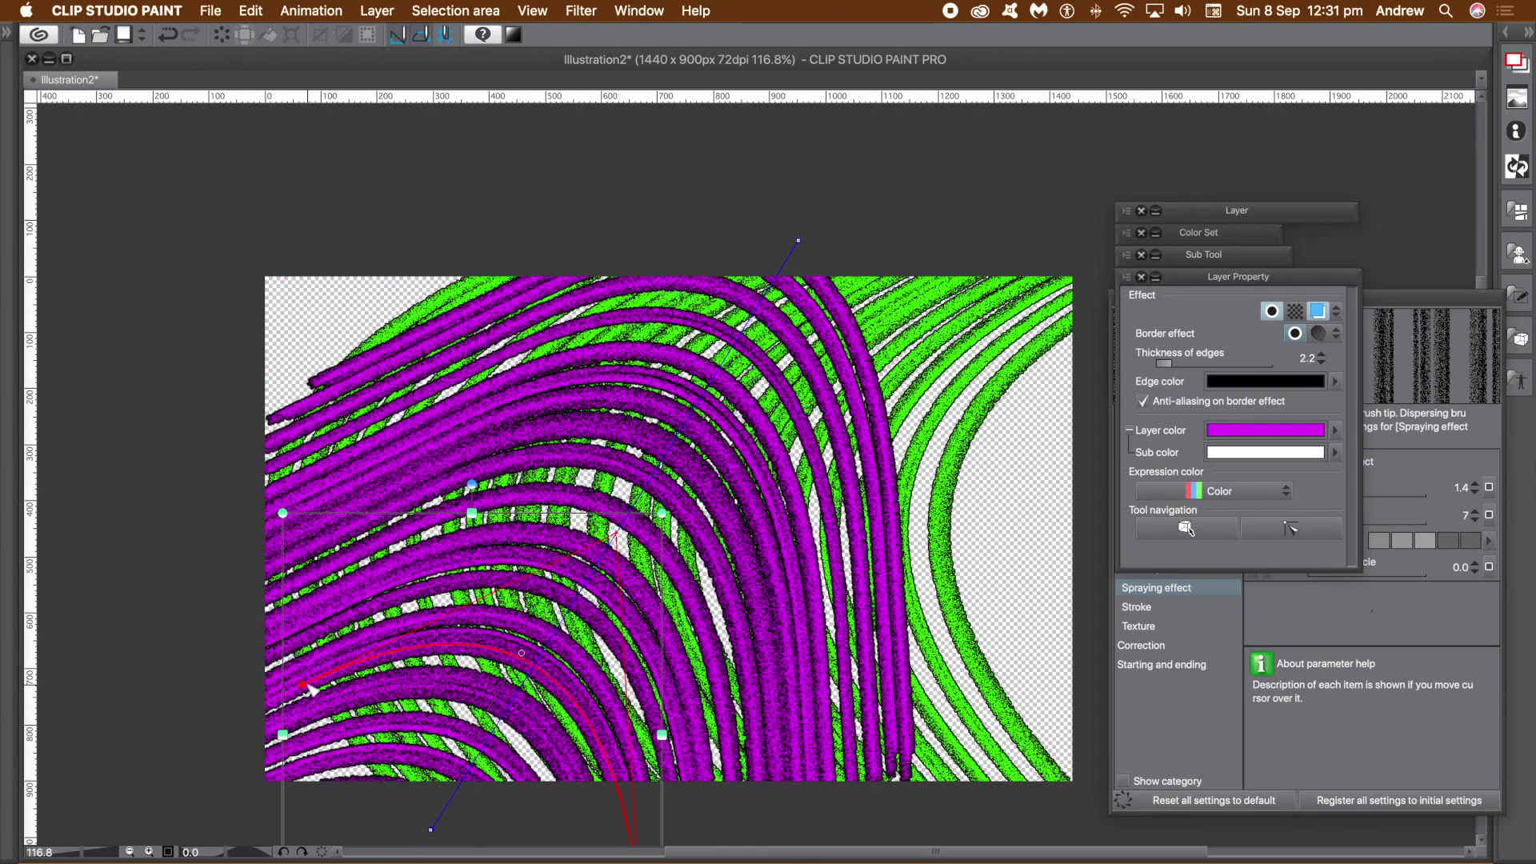
left_click_drag(310, 690, 371, 644)
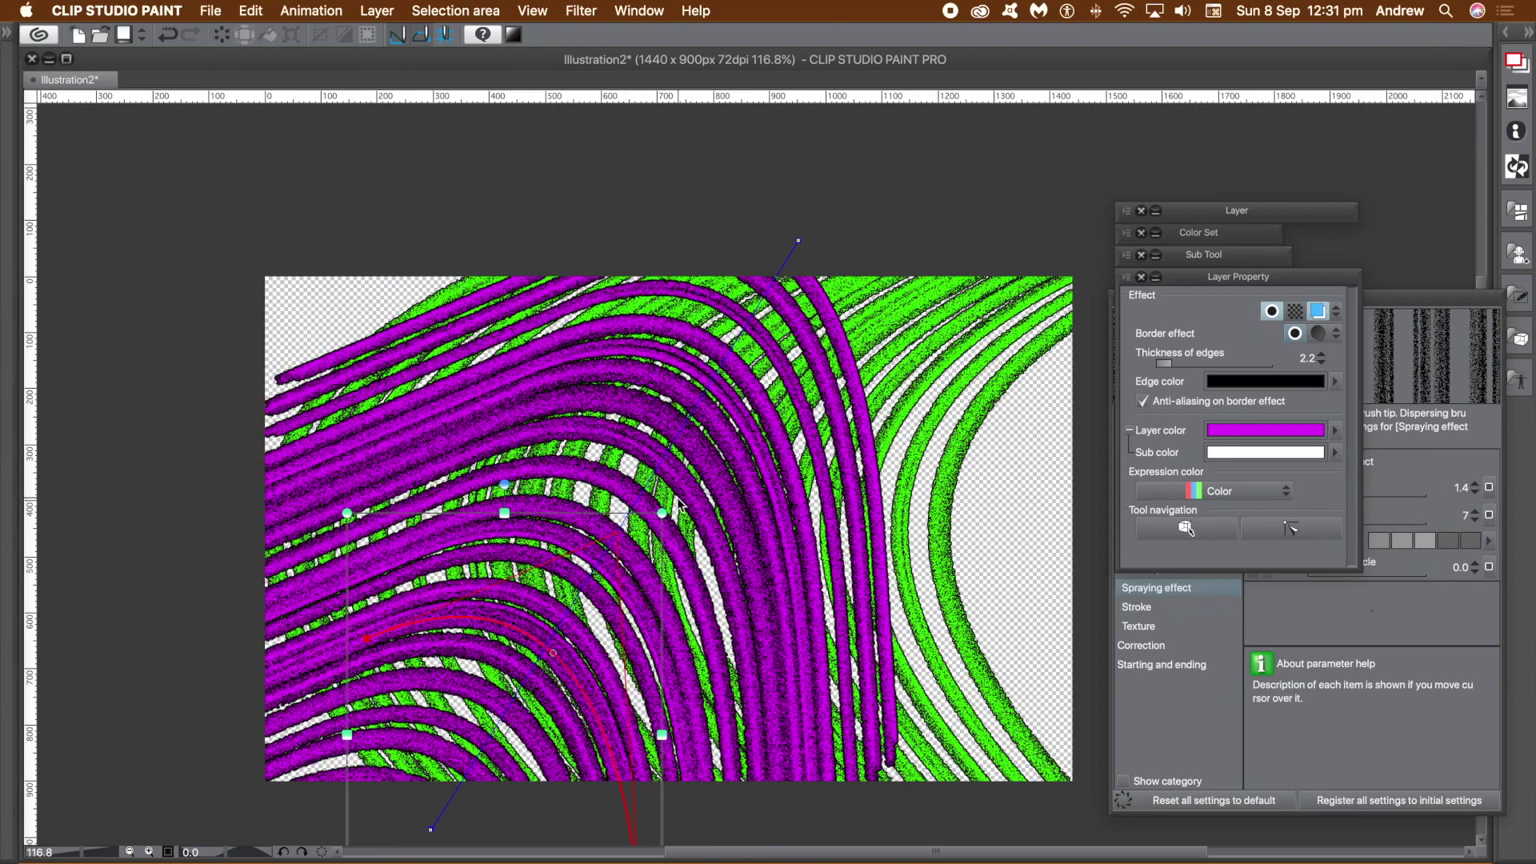
Step: Enlarge and nudge the purple lines up-right, commit the transform, and show the layer list
left_click_drag(662, 515, 694, 492)
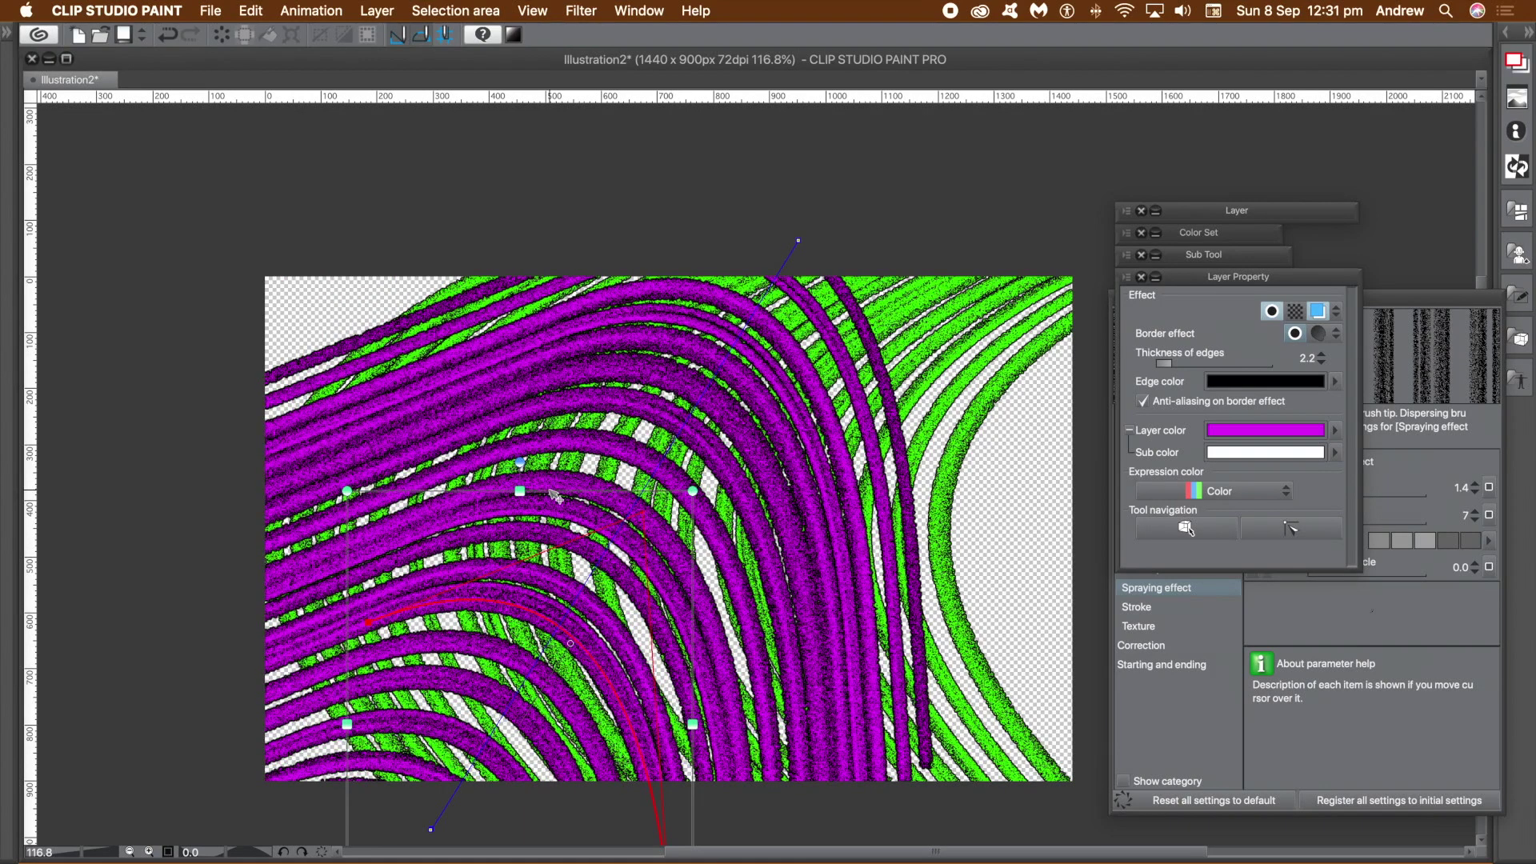
mouse_move(557, 496)
left_mouse_down()
mouse_move(592, 481)
mouse_move(593, 401)
left_mouse_up()
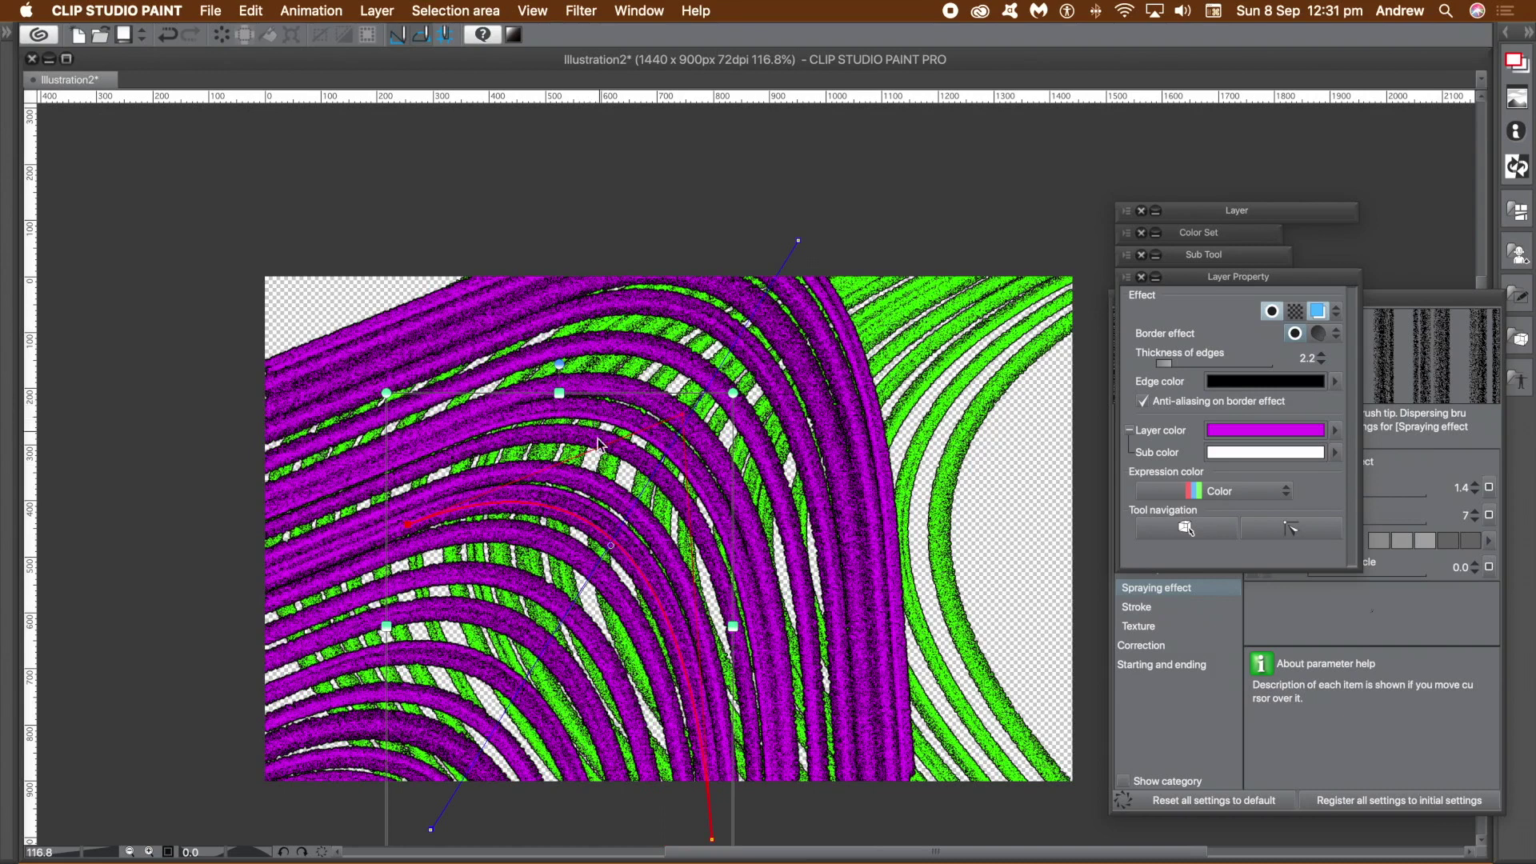
key("Return")
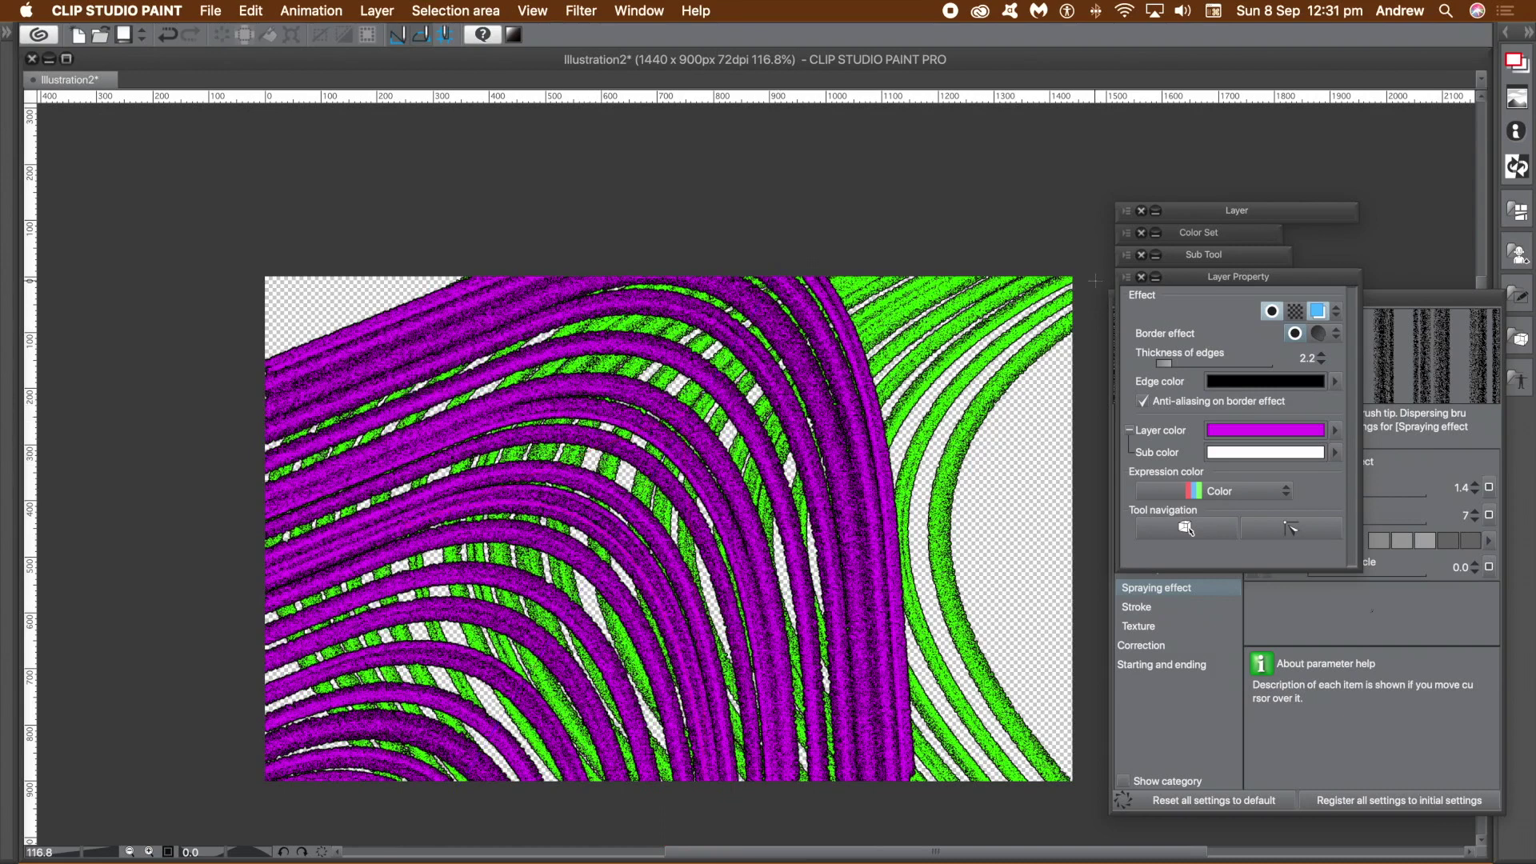
left_click(1261, 214)
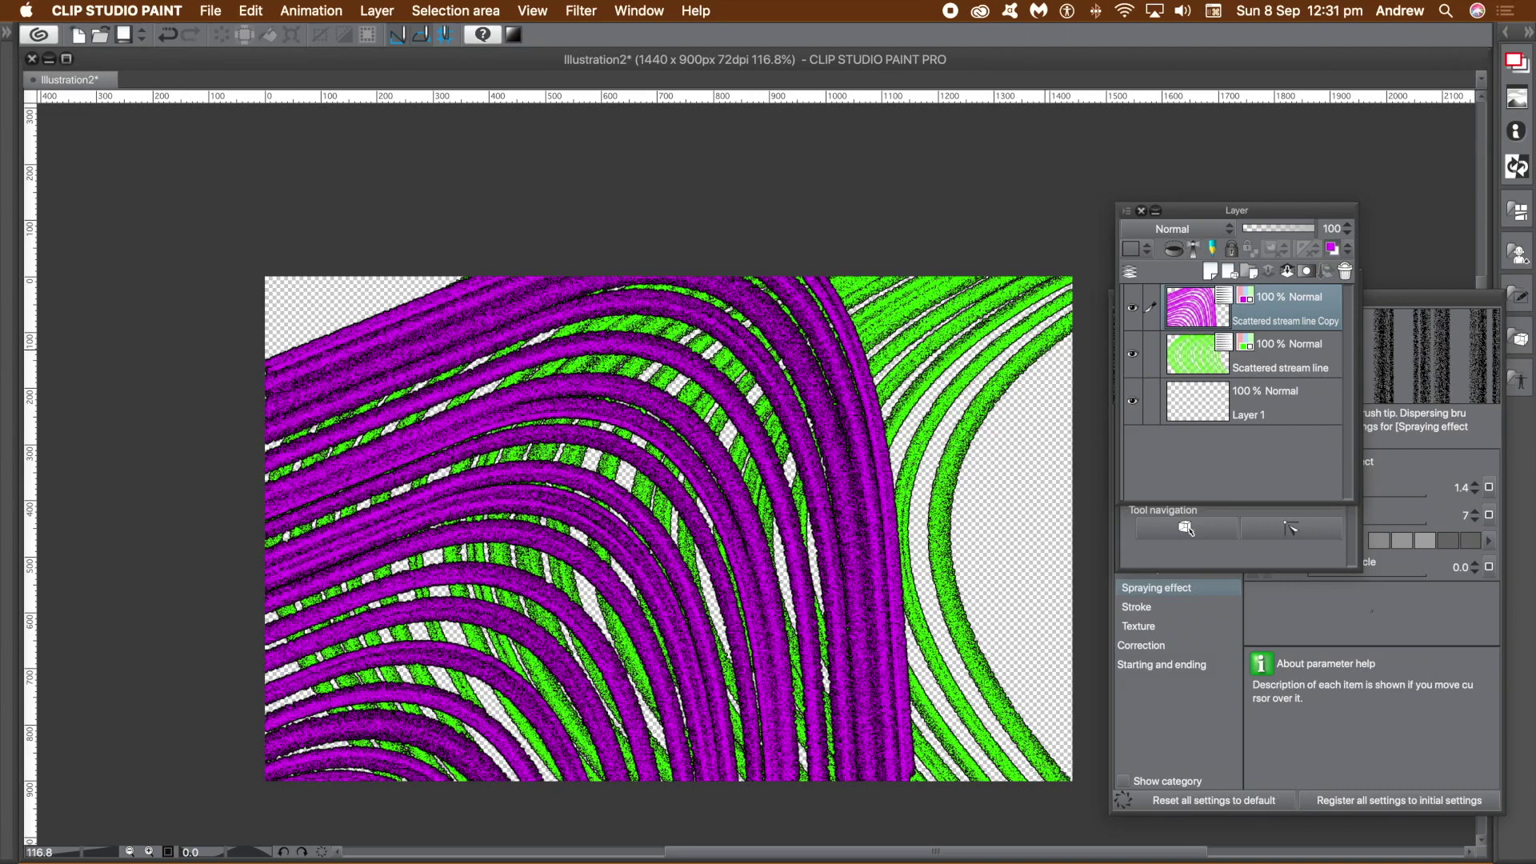
Step: Open the Layer menu and close it again without choosing a command
left_click(376, 10)
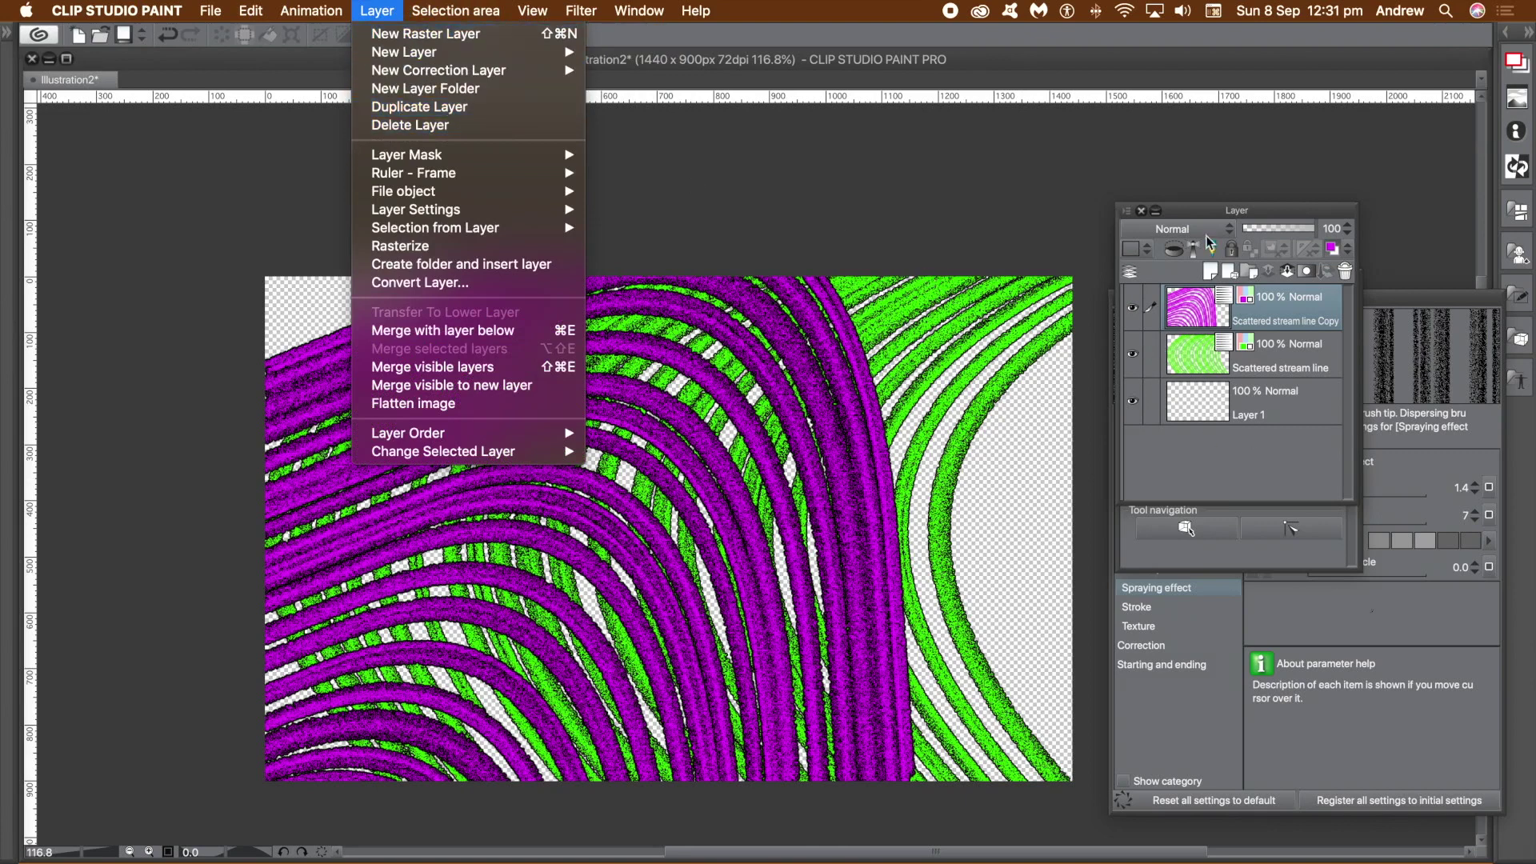
left_click(1186, 213)
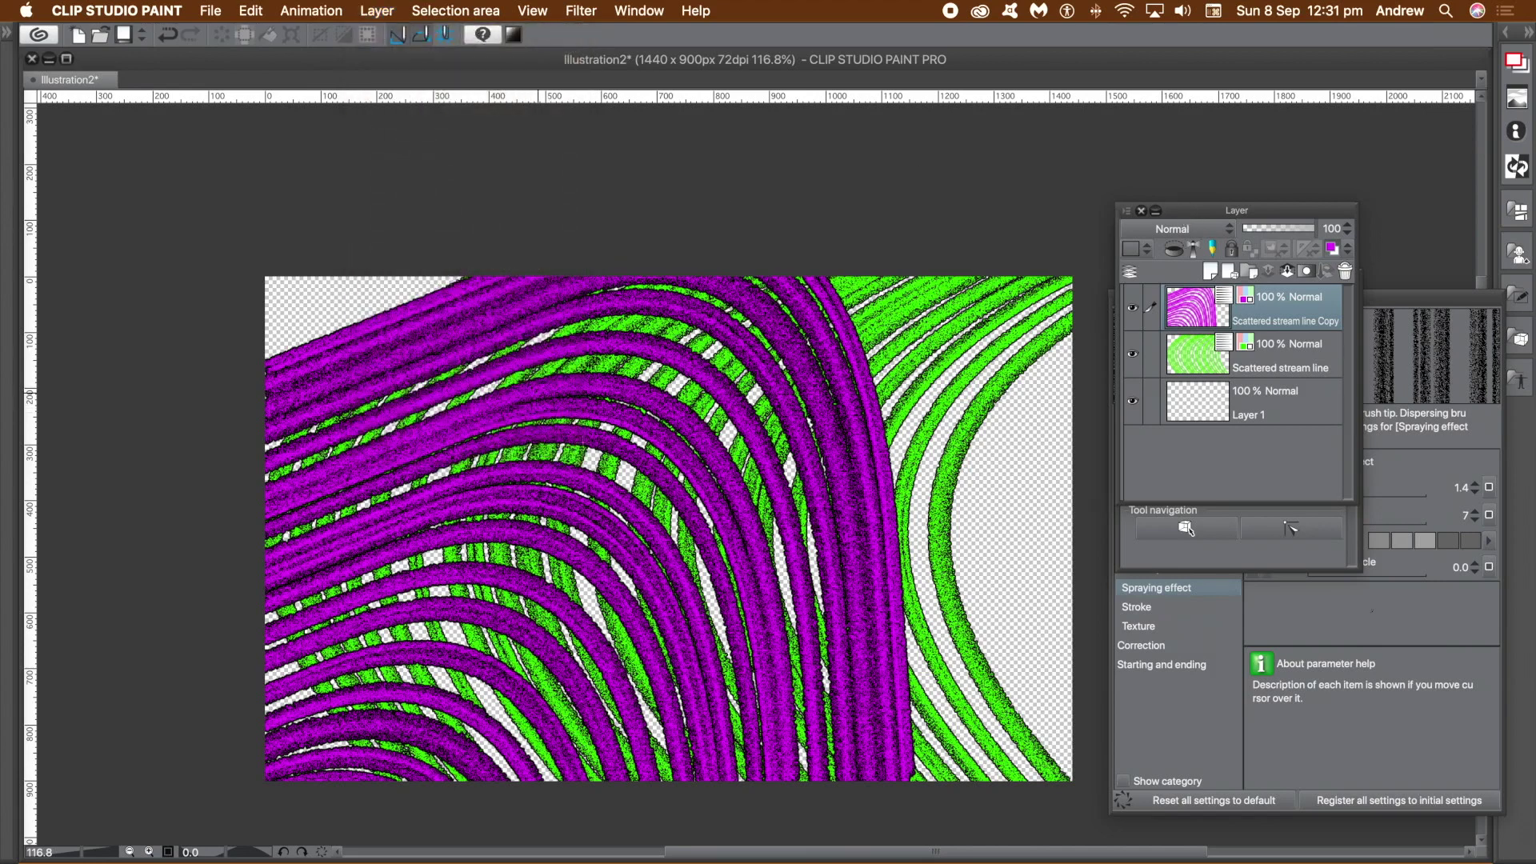